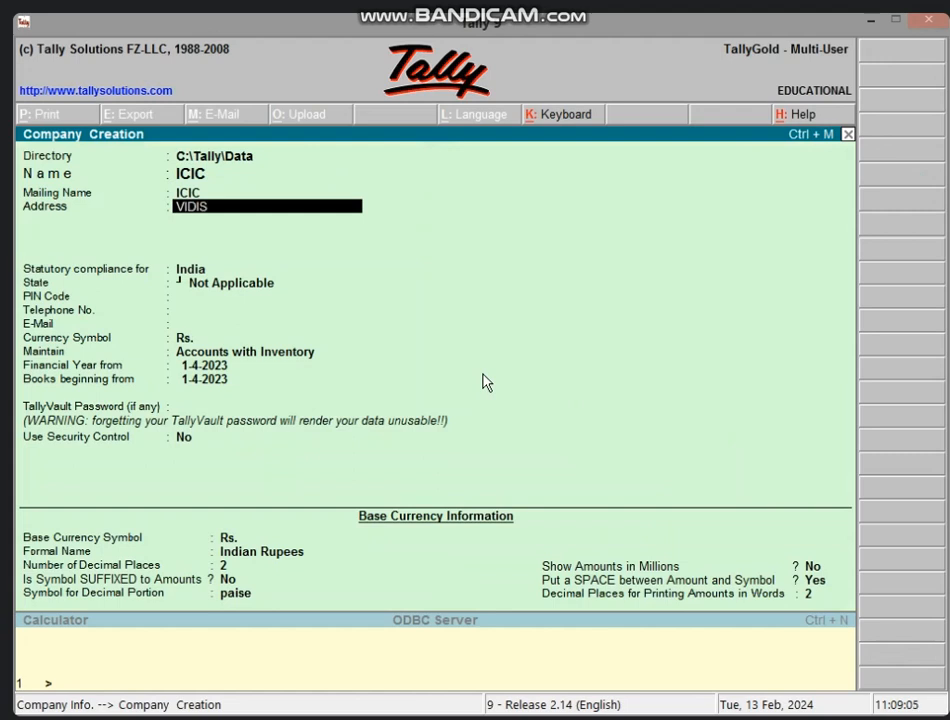
Step: Finish the new company's address, choose Madhya Pradesh as its state and enter its postal code
key(Return)
key(Return)
text(MA)
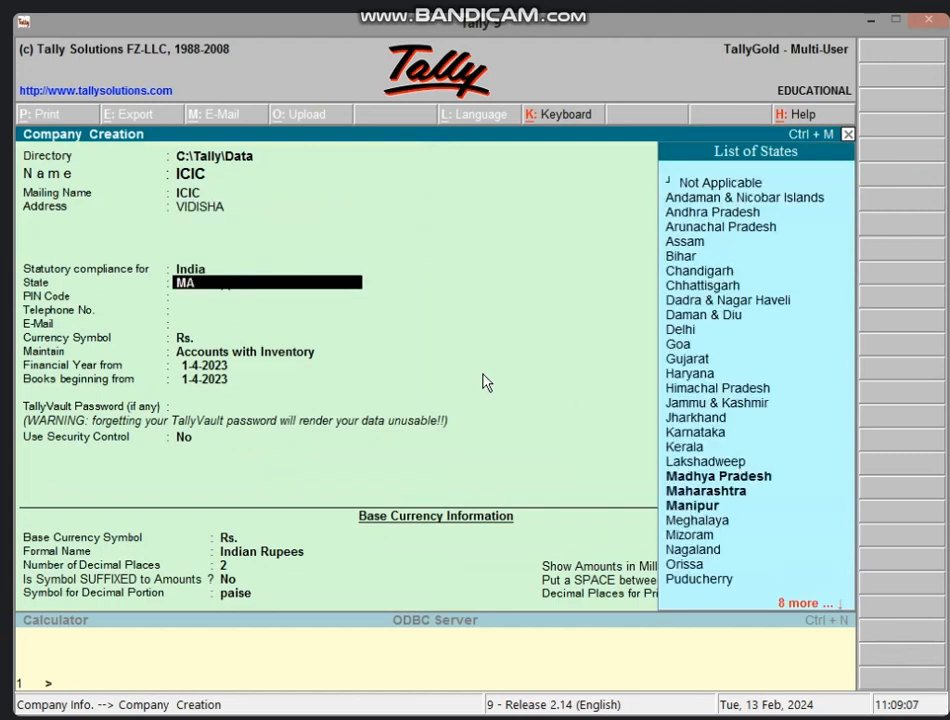
key(Return)
text(4)
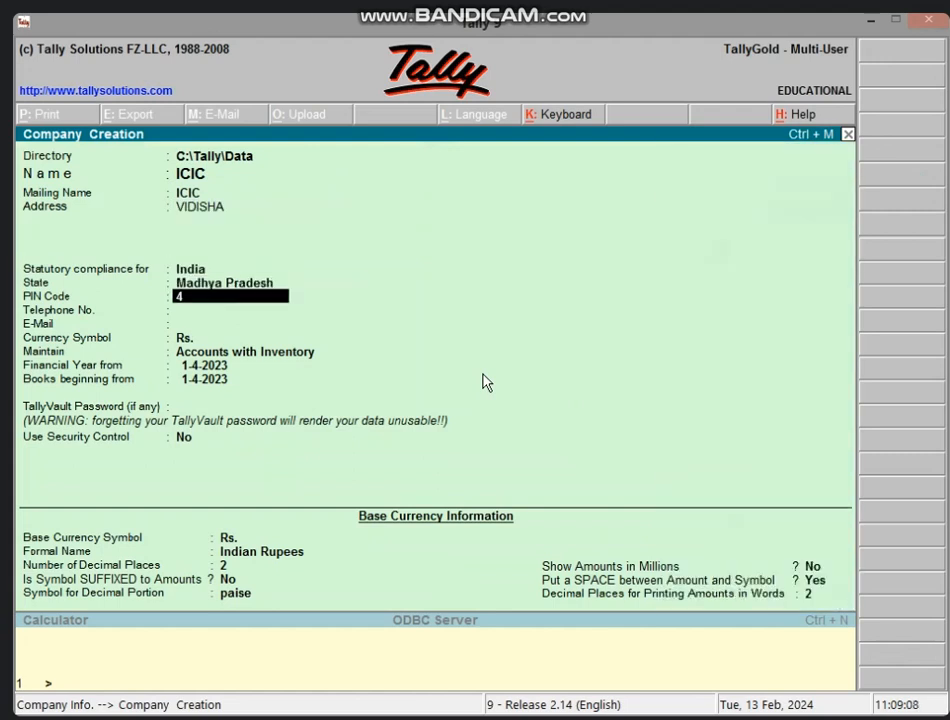
text(64001)
Step: Enter the company's telephone number, leave the e-mail blank and save the company with the remaining default settings
key(Return)
text(12)
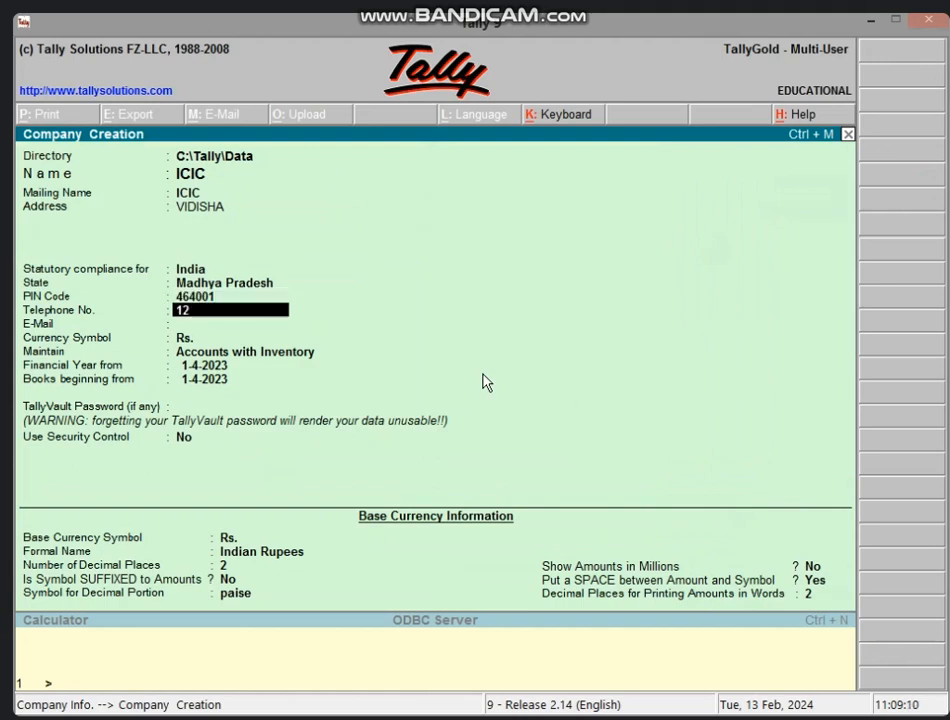
text(36547896)
key(Return)
key(Return)
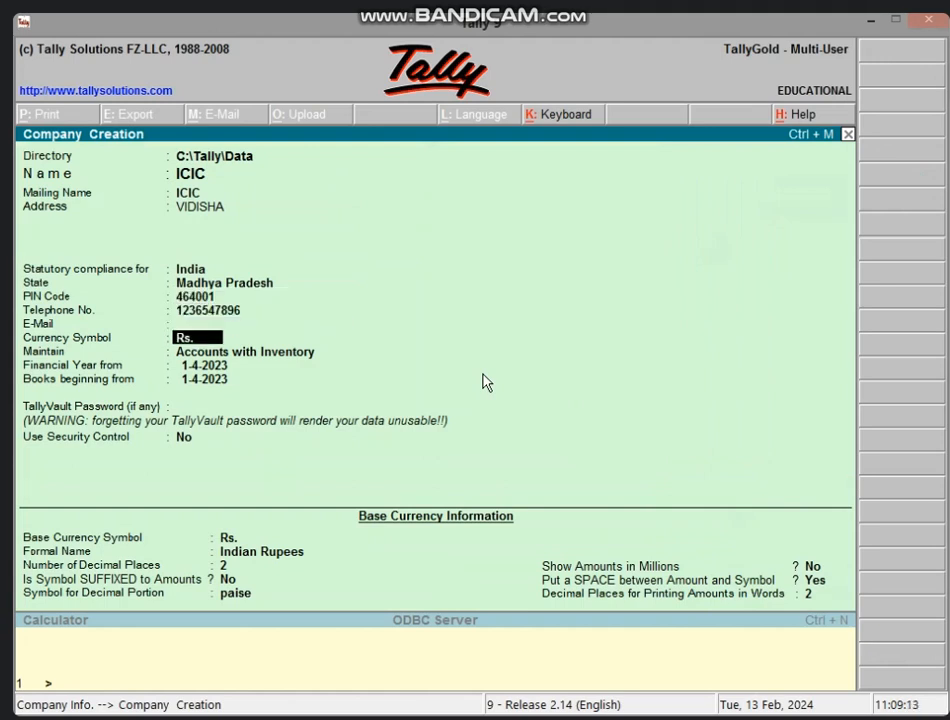
key(Return)
key(Return)
key(ctrl+a)
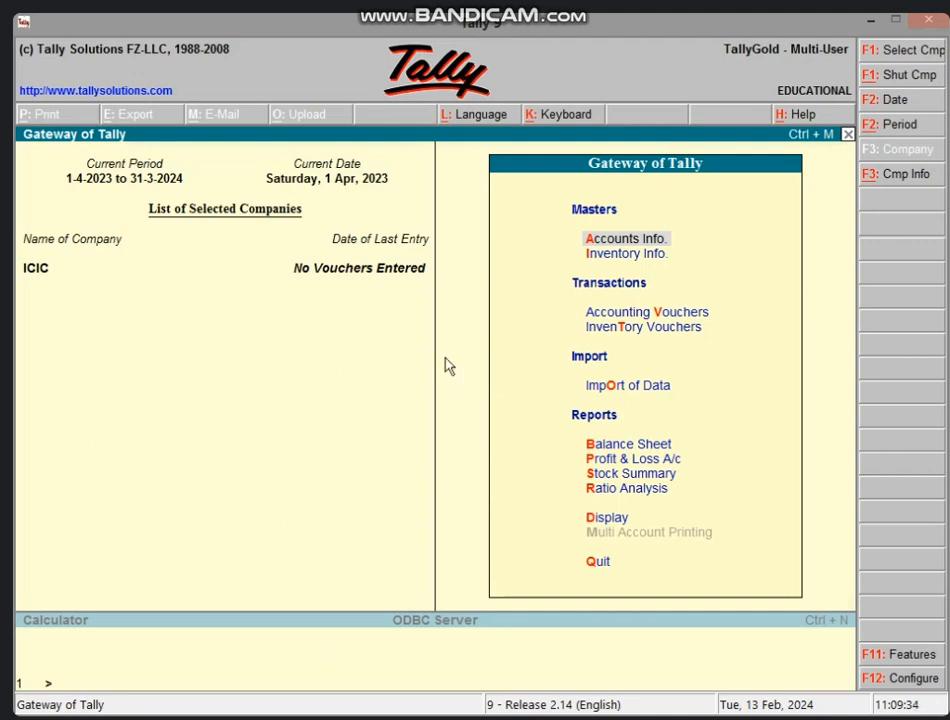
Step: Start a payment voucher and create the ledger FURNITURE A/C under Fixed Assets as its debit account
key(v)
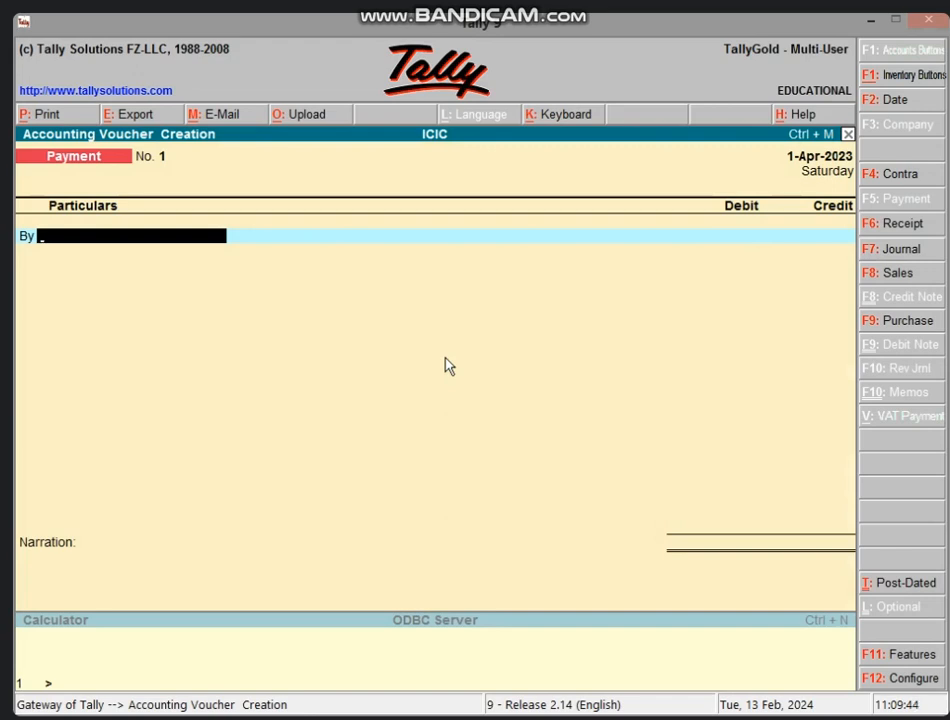
key(alt+c)
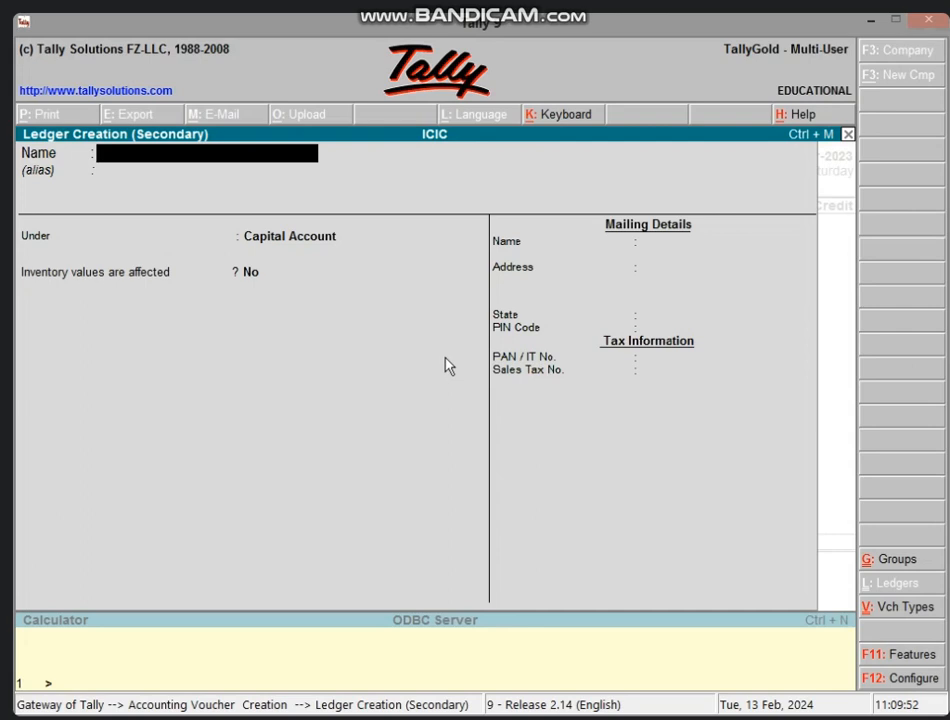
text(FURNITUR)
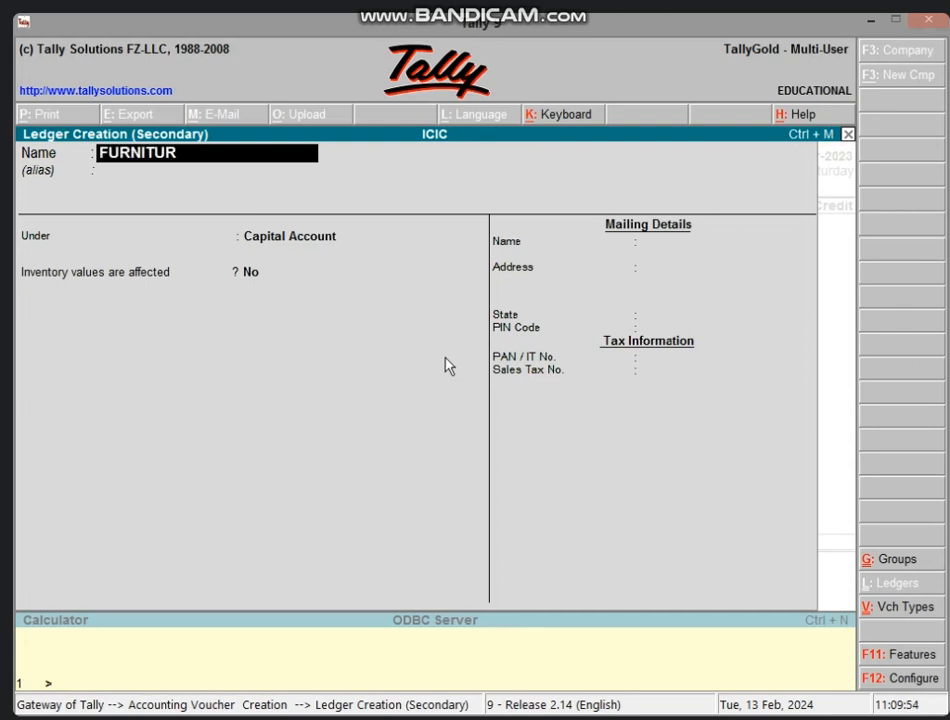
text(E A/C)
key(Return)
text(FI)
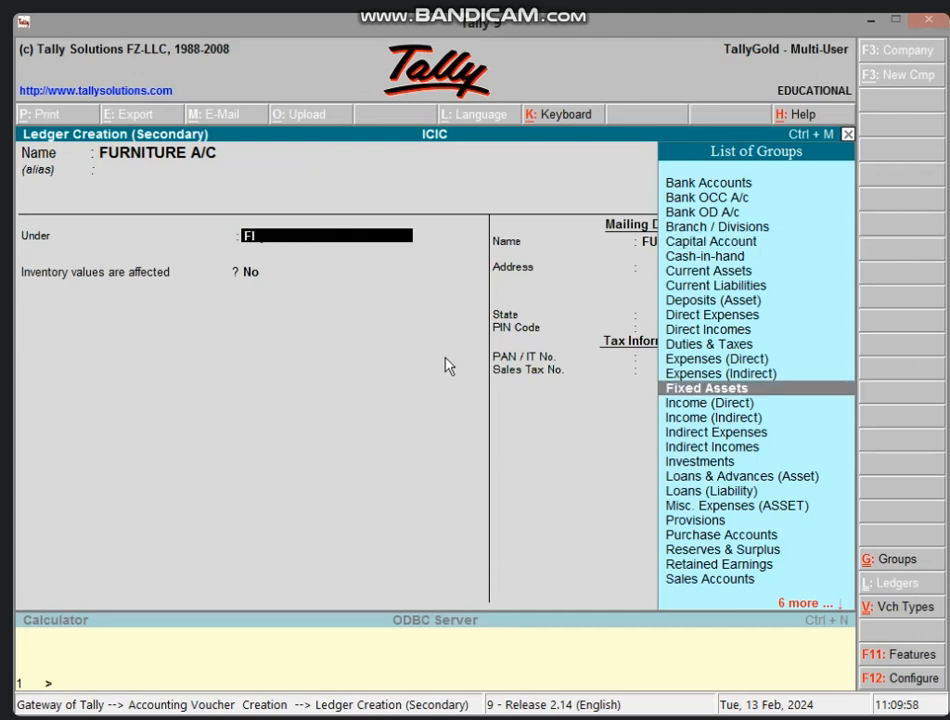
key(Return)
key(Return)
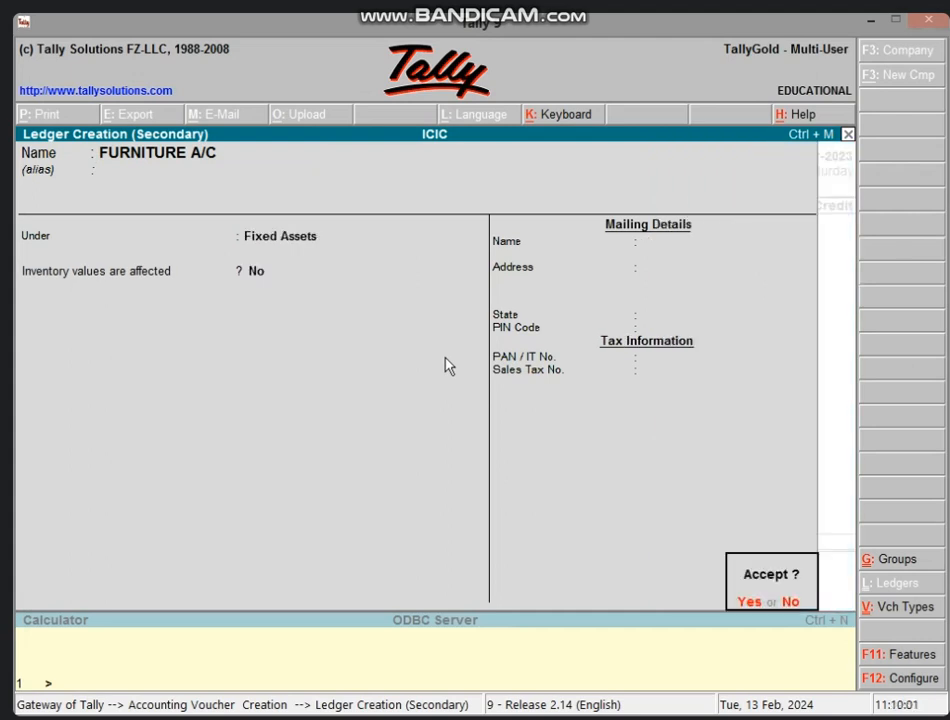
key(Return)
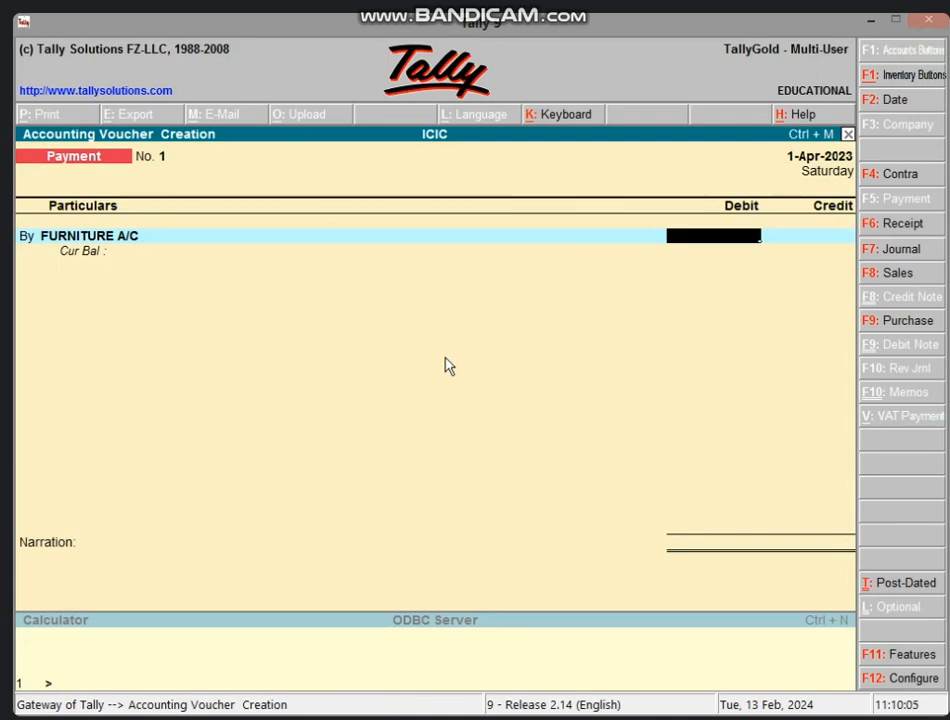
Step: Debit FURNITURE A/C with 75,000 in the payment voucher
text(85)
key(BackSpace)
text(75,000)
key(Return)
key(Return)
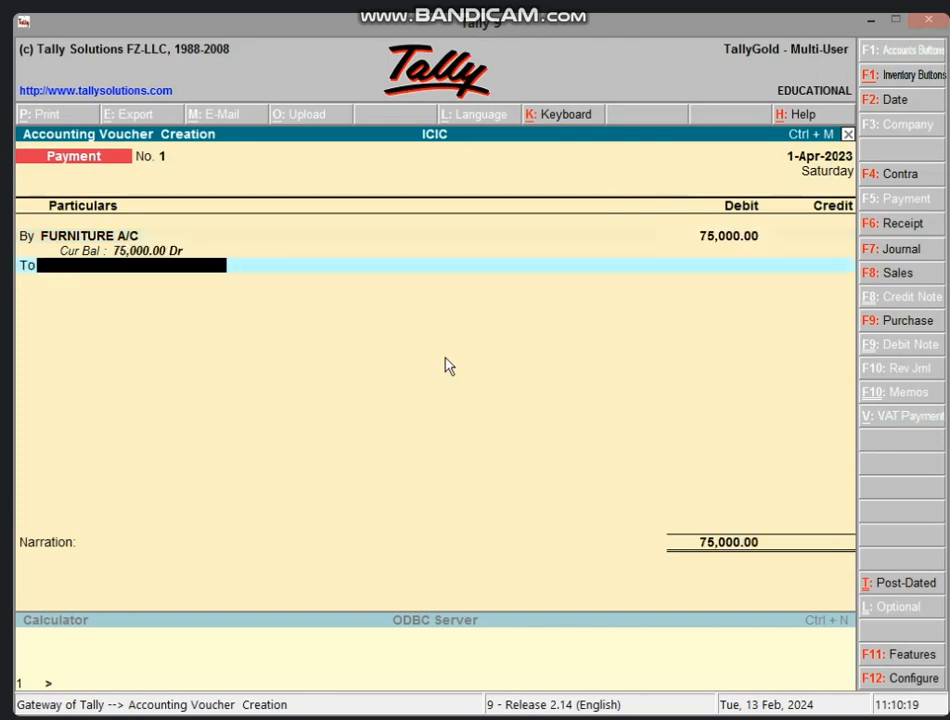
Step: Credit Cash with 75,000 and save the payment voucher without a narration
text(CAS)
key(Return)
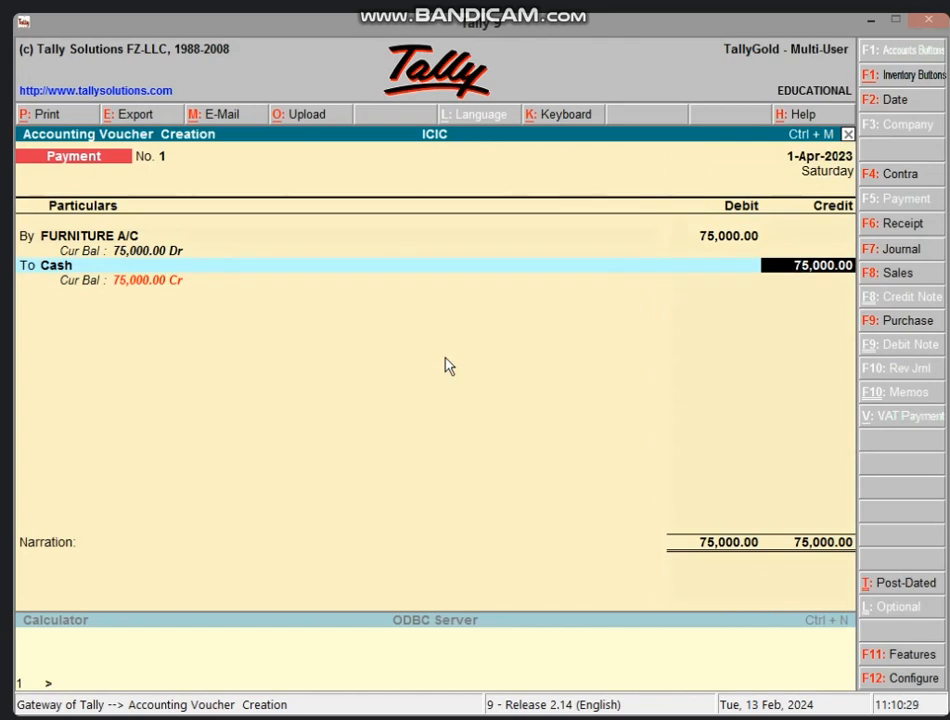
key(Return)
key(Return)
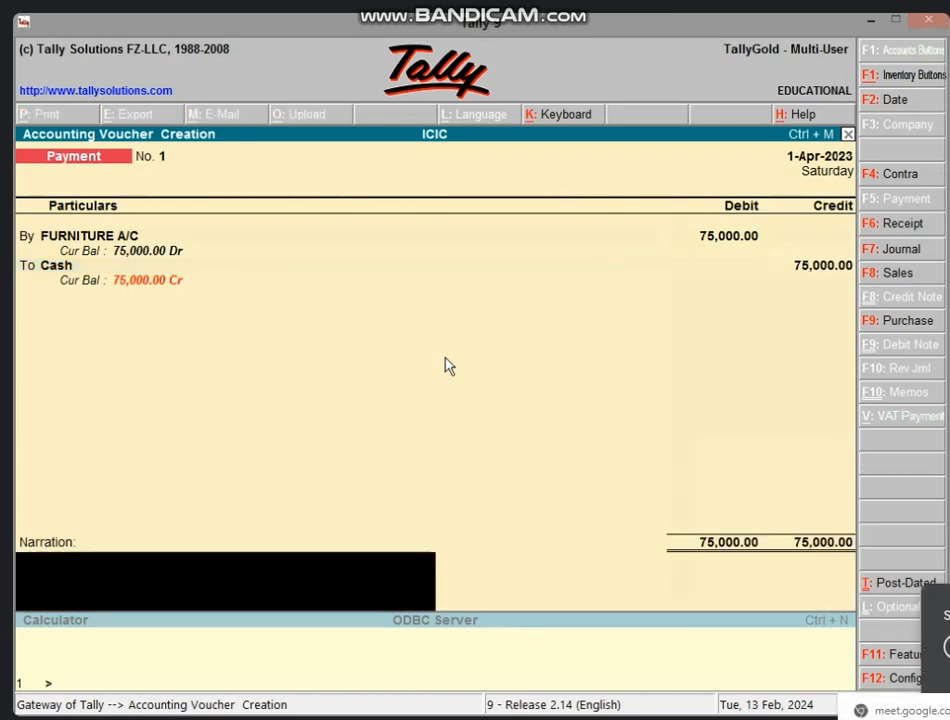
key(Return)
key(Return)
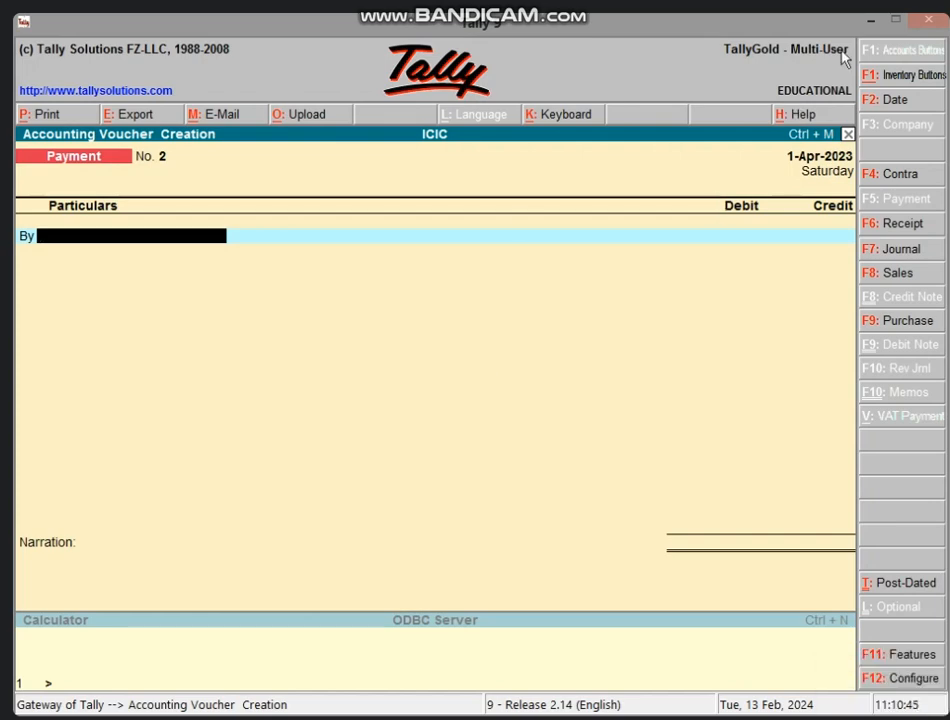
Step: Switch to Excel and open the recent workbook BANK LOAN CALCULATION
click(870, 19)
right_click(621, 178)
click(647, 229)
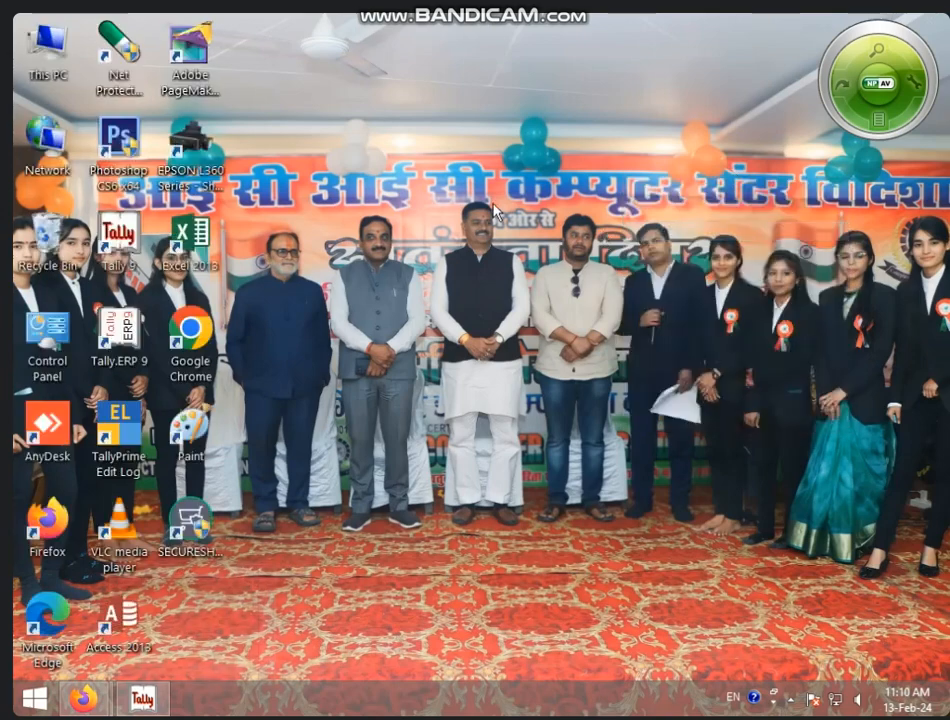
right_click(493, 212)
click(512, 259)
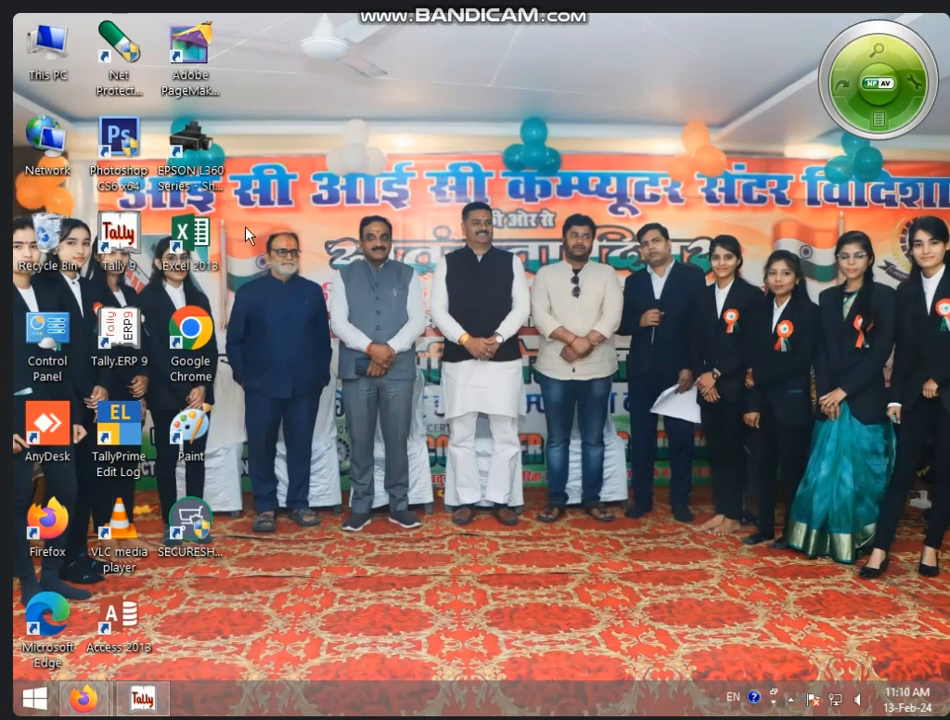
double_click(193, 240)
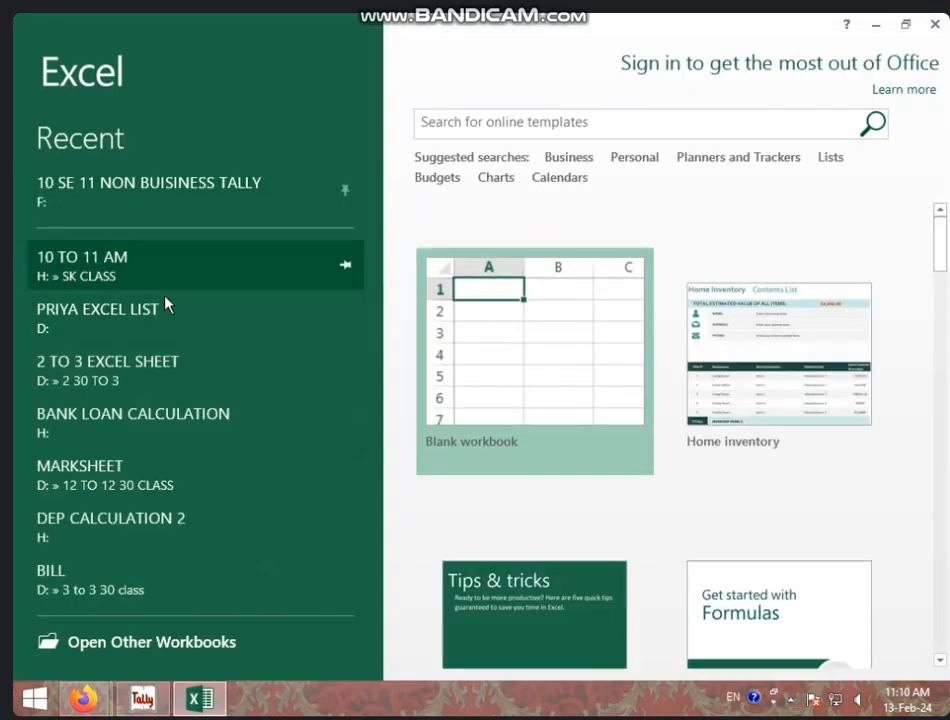
click(127, 414)
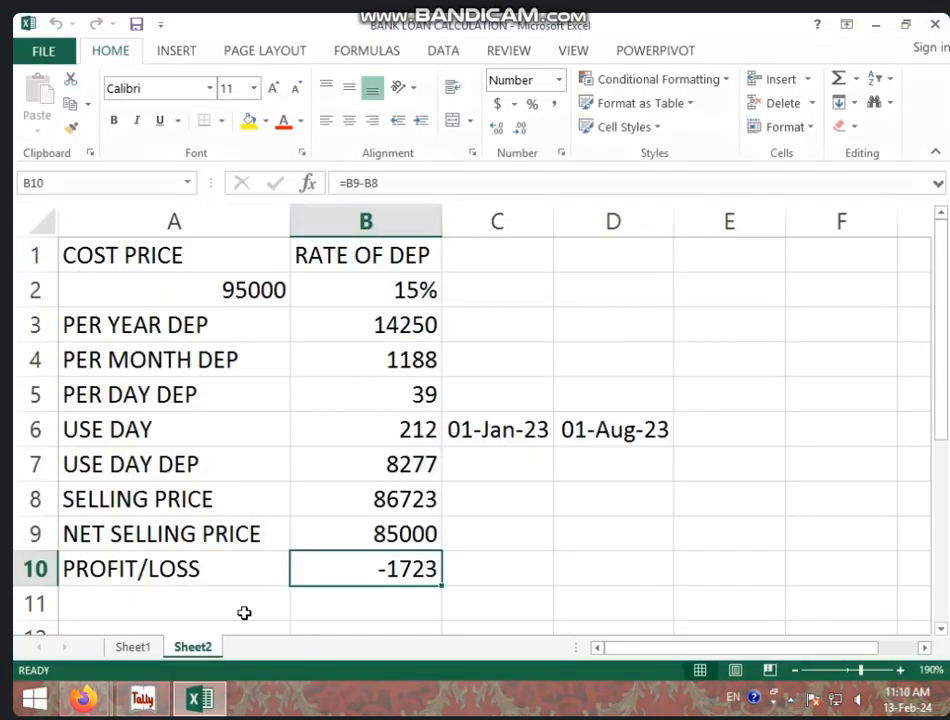
Step: Clear the old cost price and depreciation rate in A2:B2 and the old results and dates in B3:D10
click(387, 392)
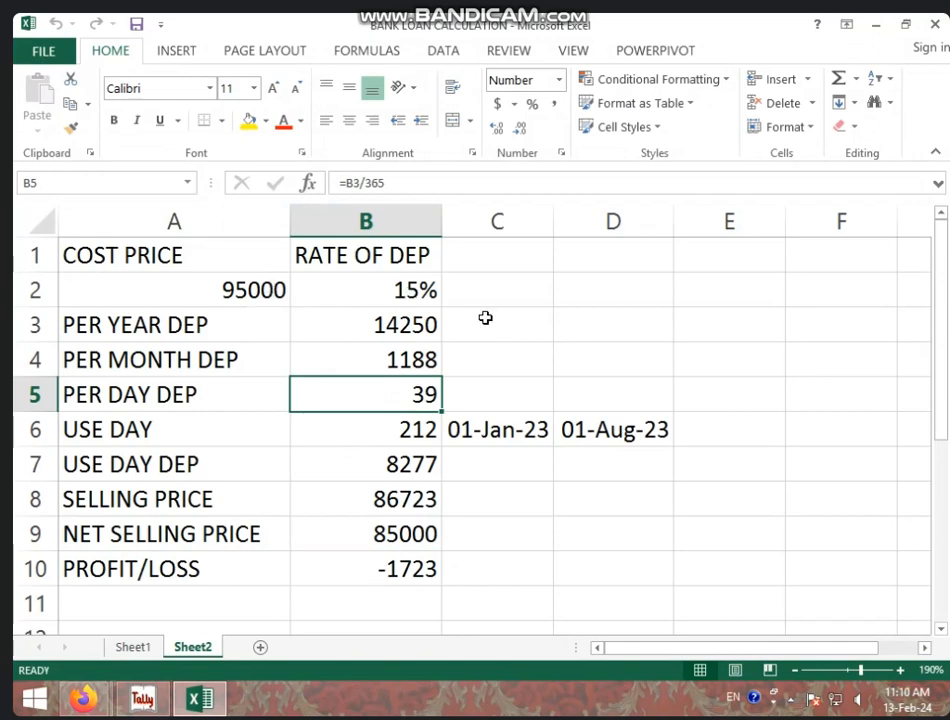
click(250, 291)
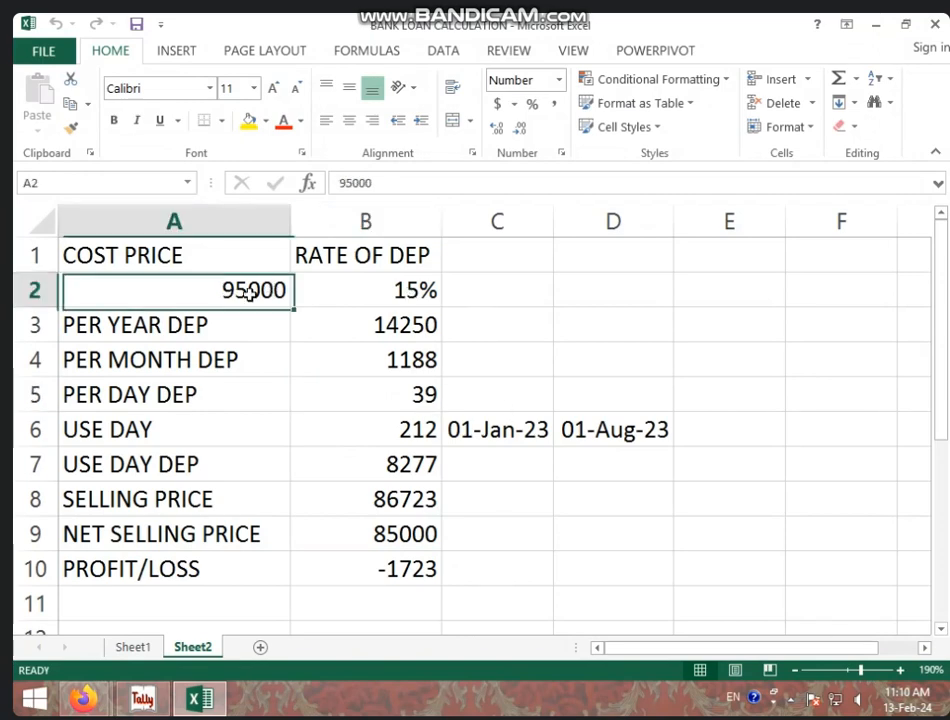
drag(250, 293, 381, 296)
key(Delete)
click(420, 350)
click(415, 332)
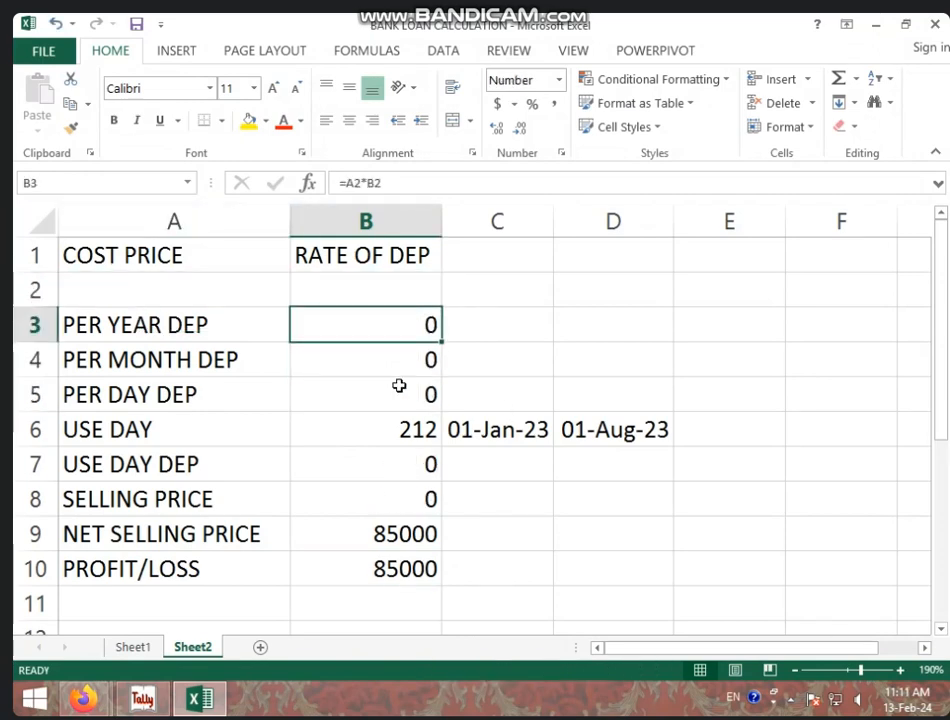
drag(399, 386, 602, 568)
key(Delete)
Step: Enter a cost price of 75000 in A2 and a depreciation rate of 25% in B2
click(237, 285)
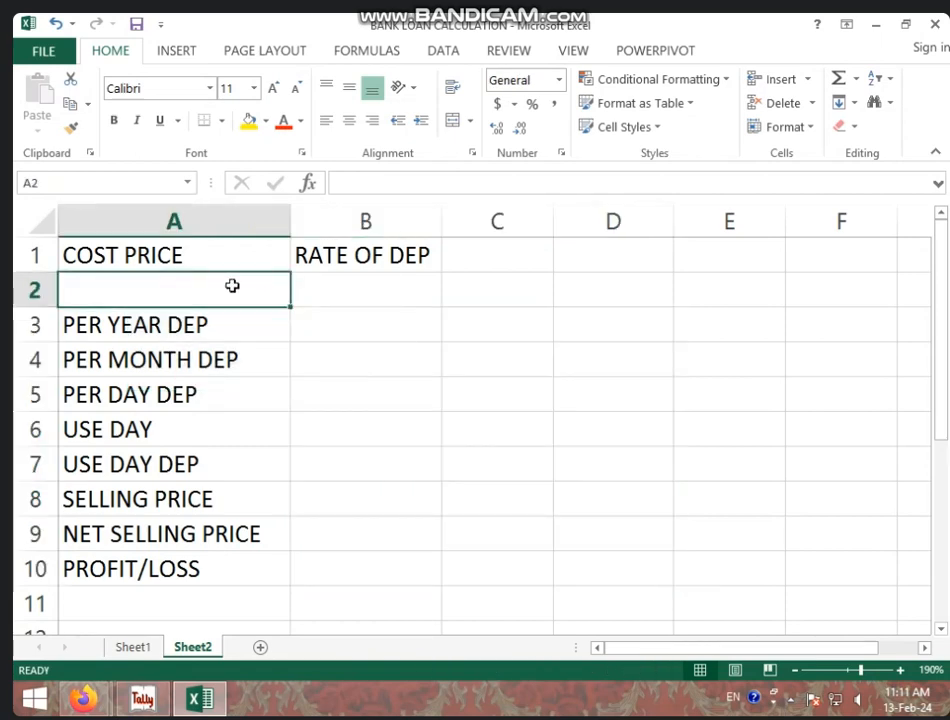
text(75000)
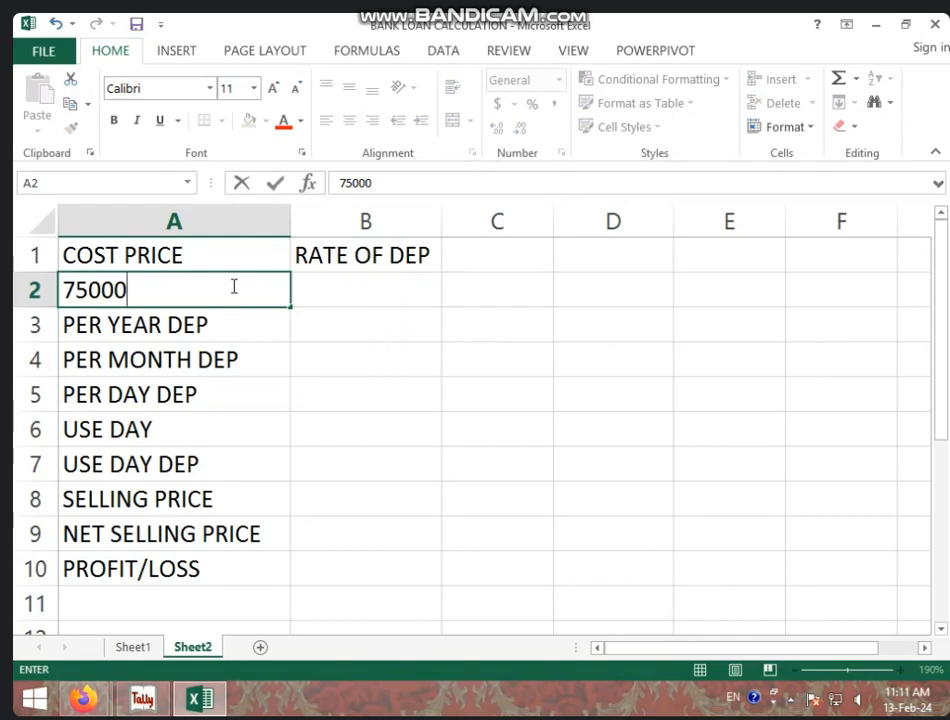
key(Tab)
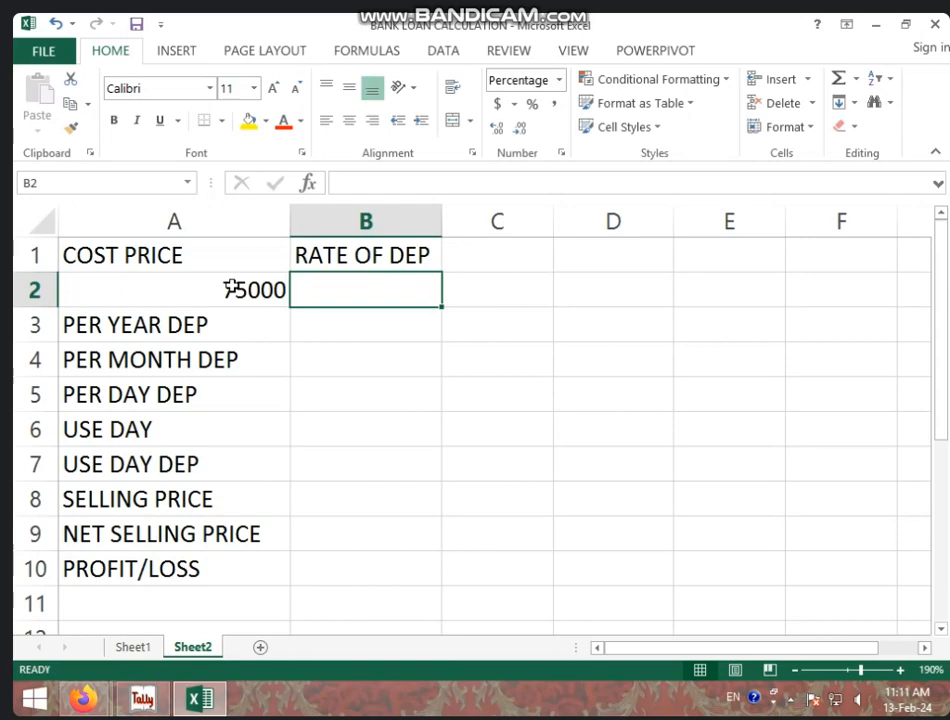
text(25)
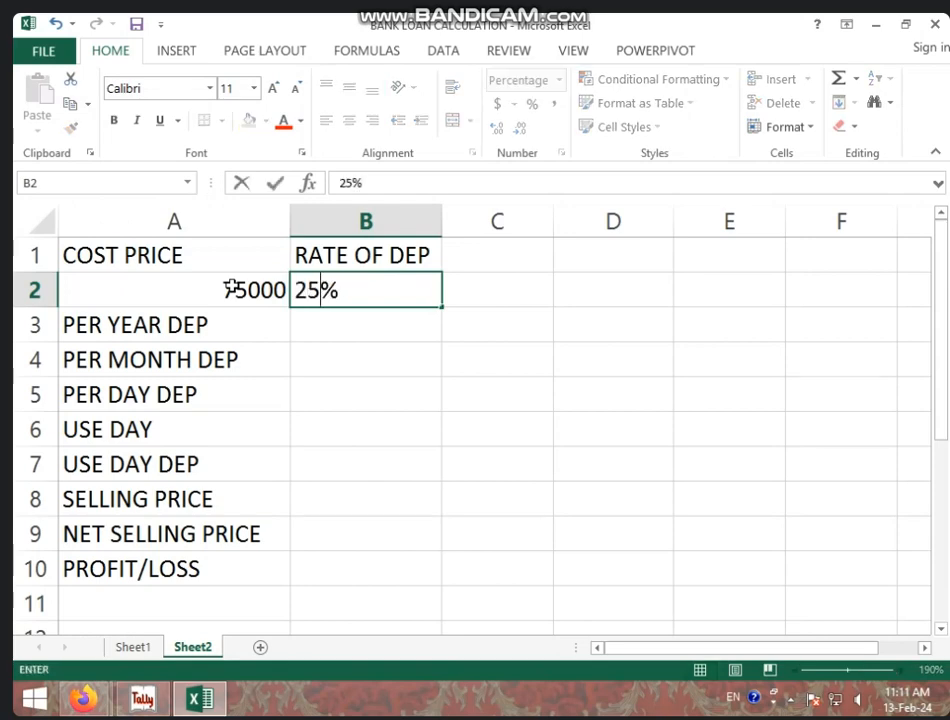
click(329, 322)
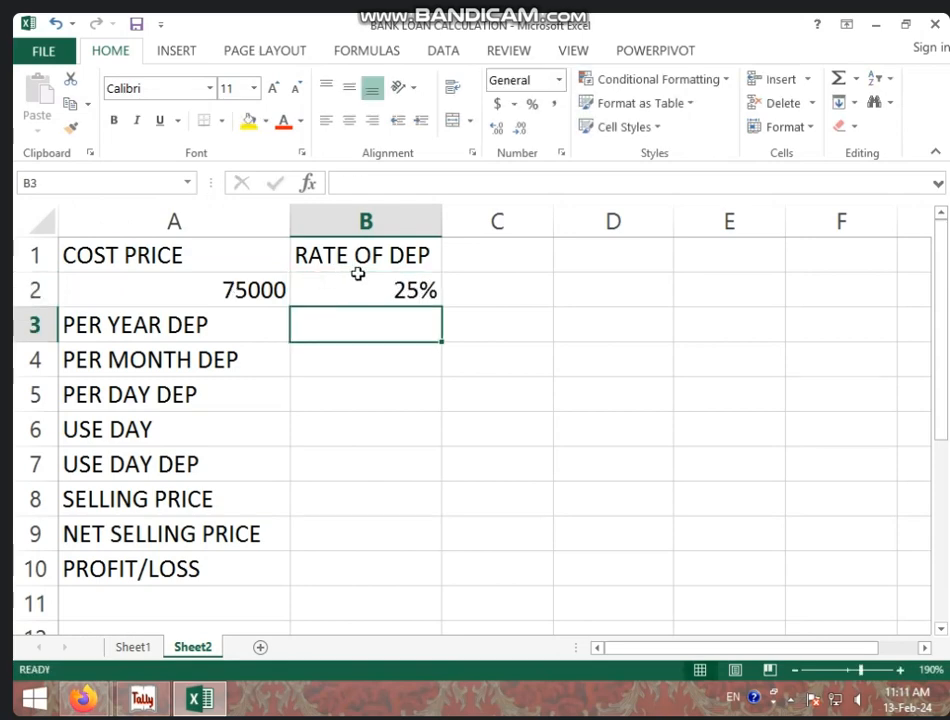
Step: Calculate the per-year depreciation in B3 with the formula =A2*B2
click(246, 288)
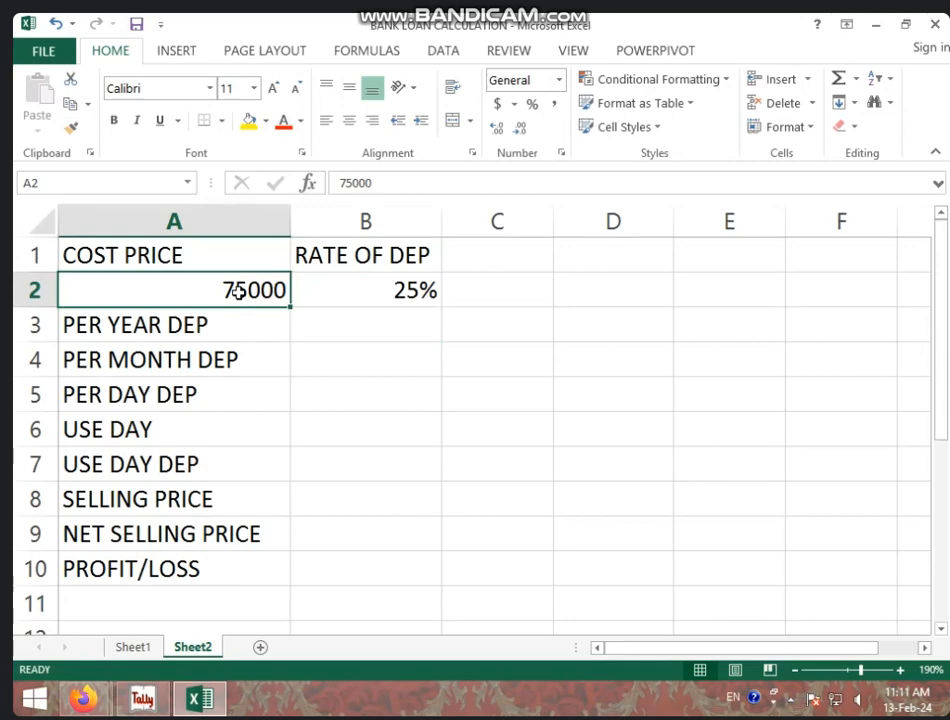
click(346, 293)
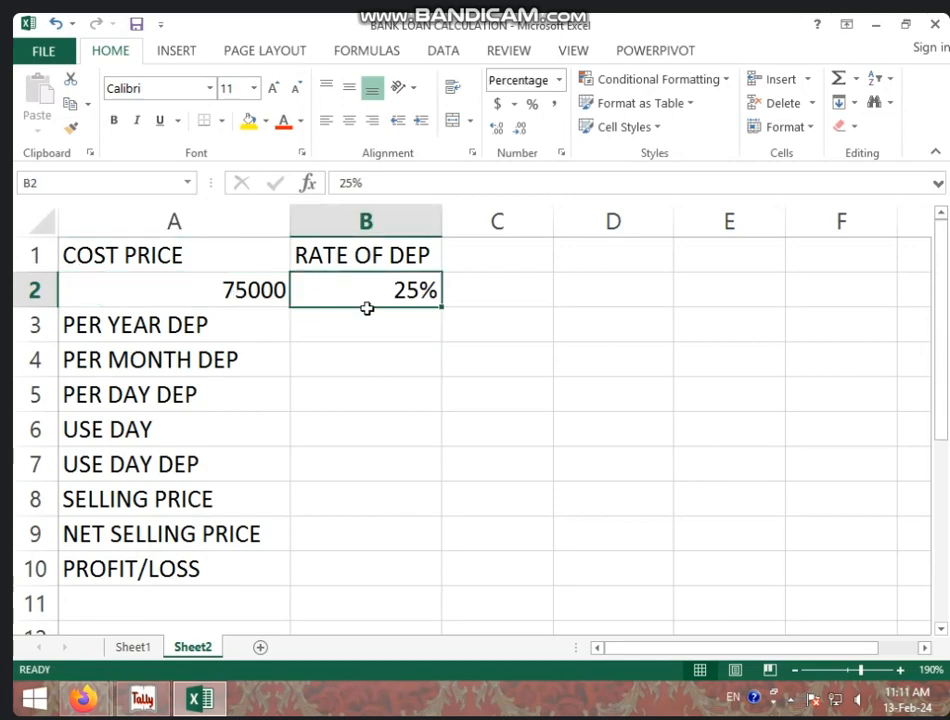
click(366, 333)
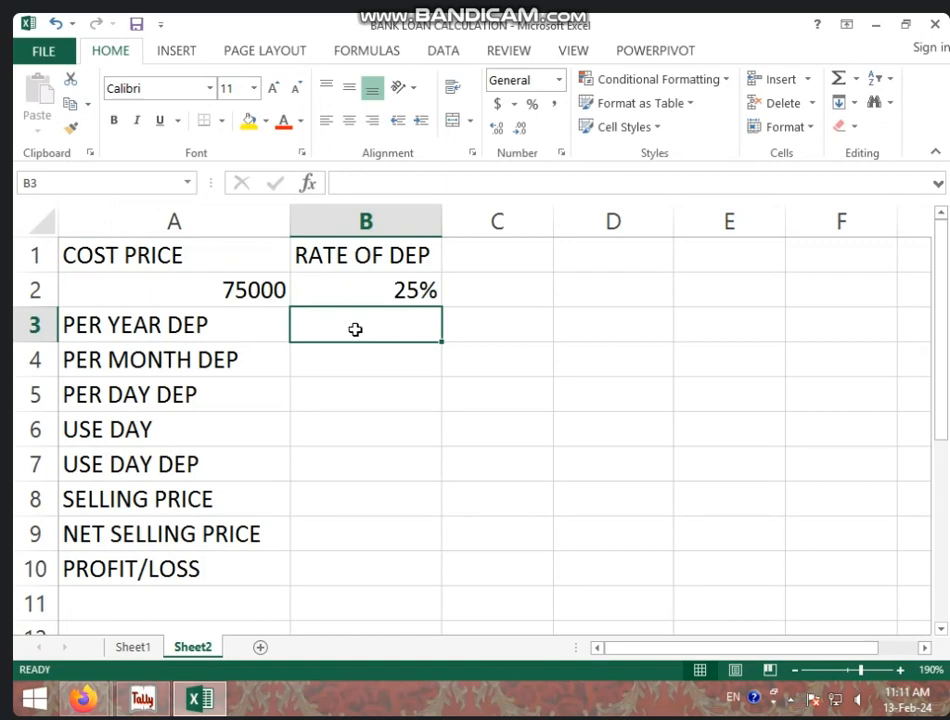
text(=)
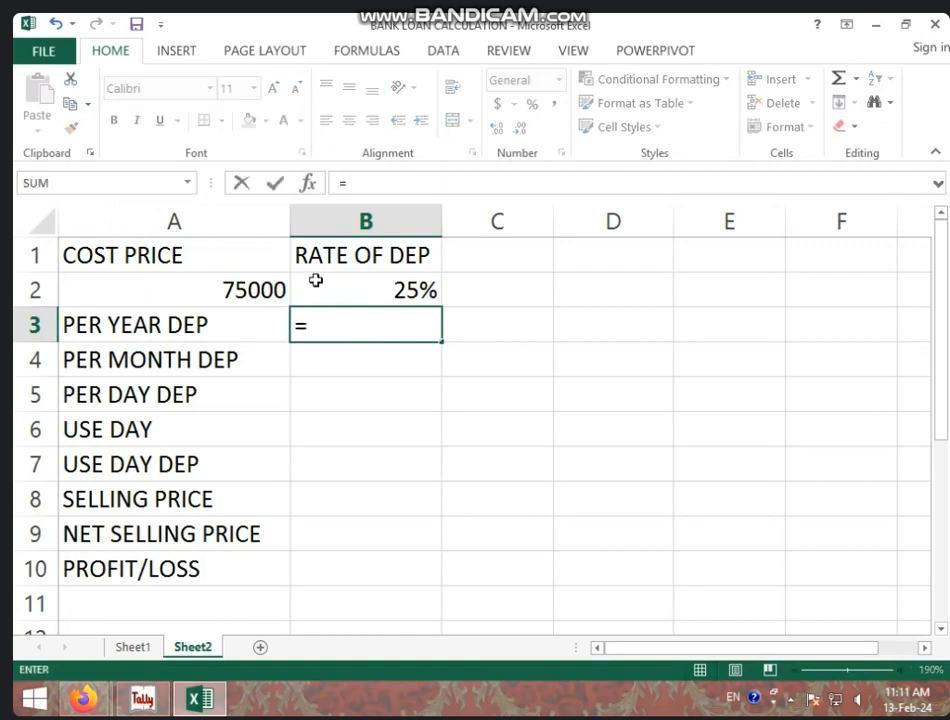
click(256, 283)
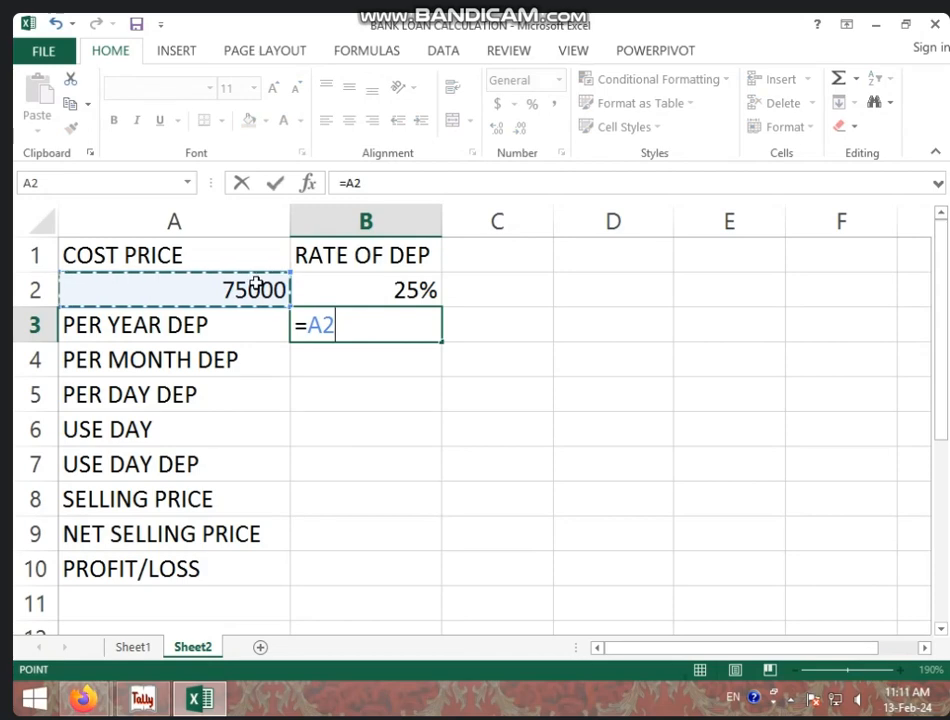
text(*)
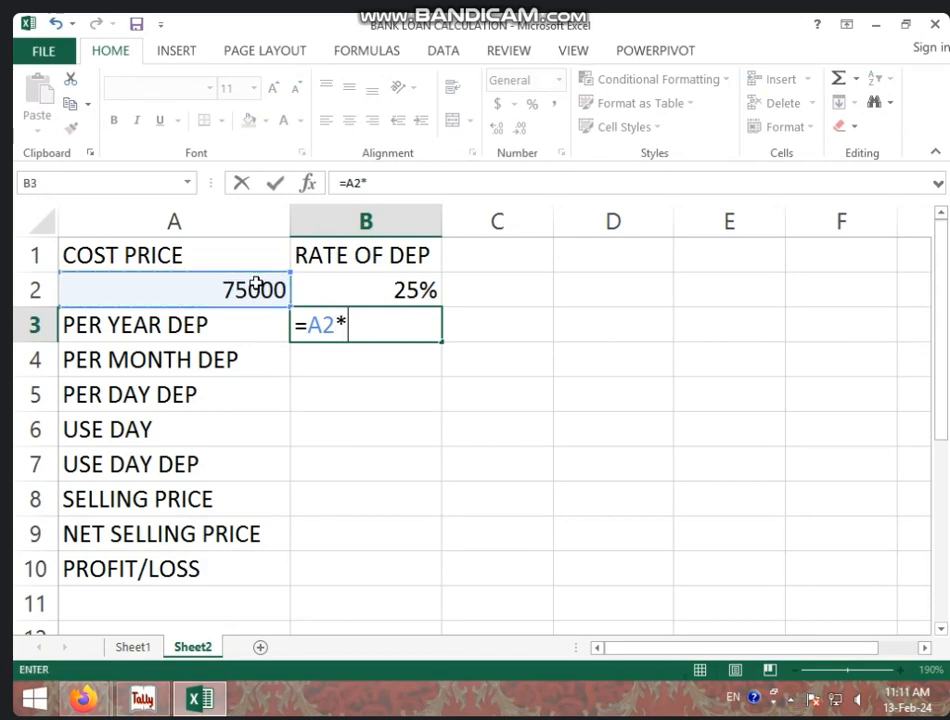
click(382, 285)
key(Return)
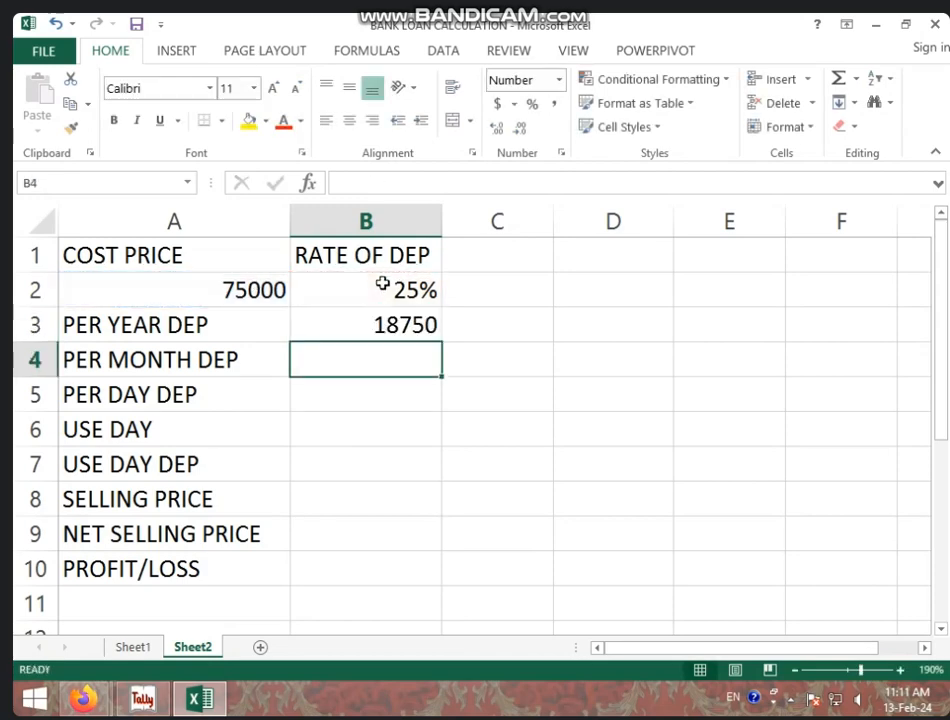
click(377, 330)
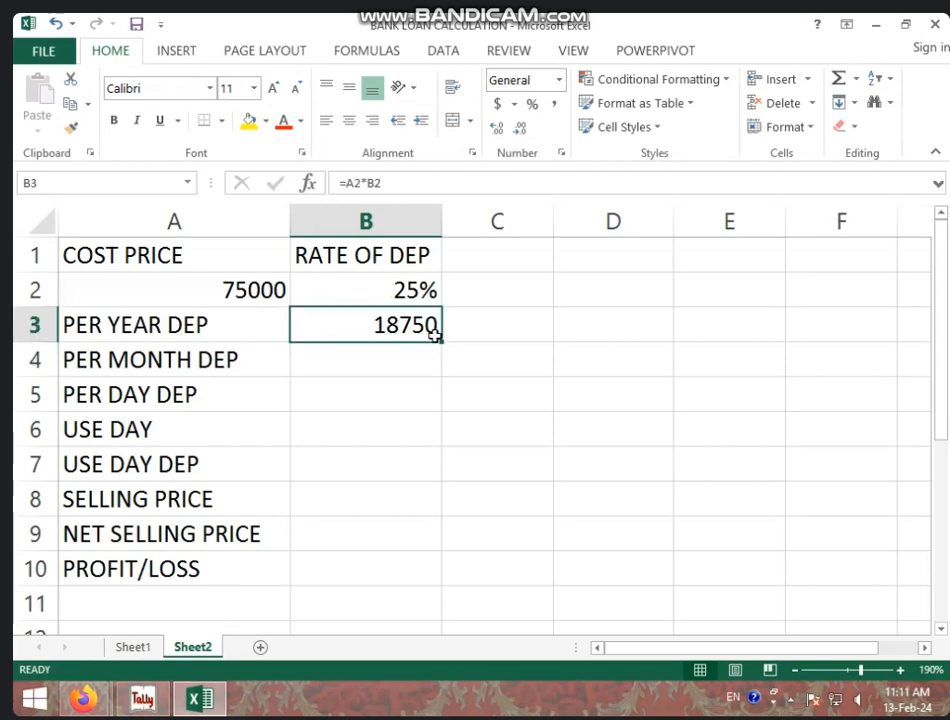
Step: Calculate the per-month depreciation in B4 with the formula =B3/12
click(387, 360)
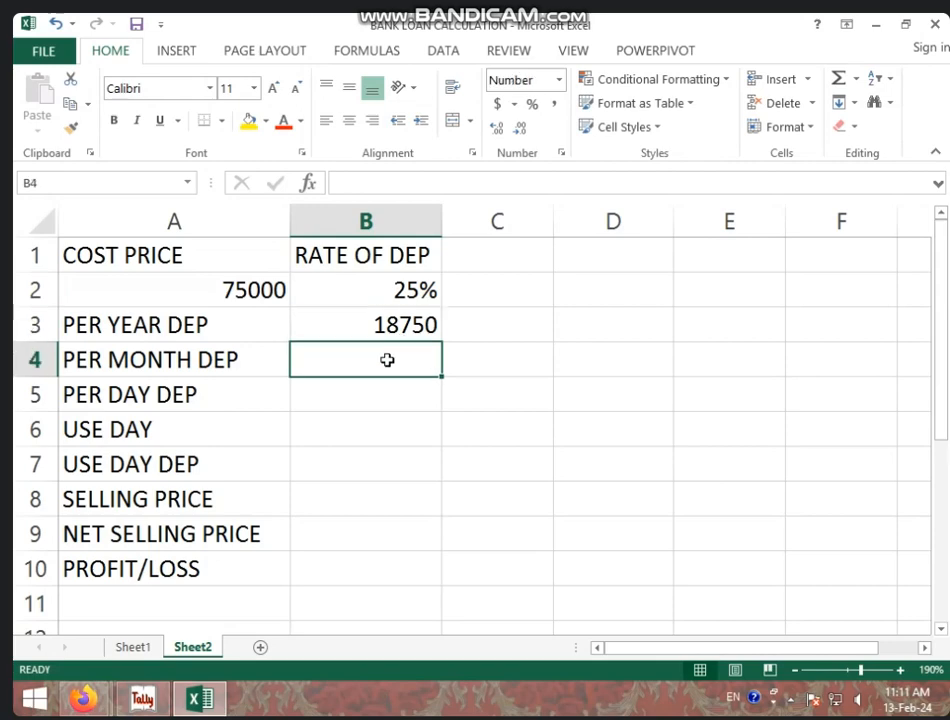
text(=)
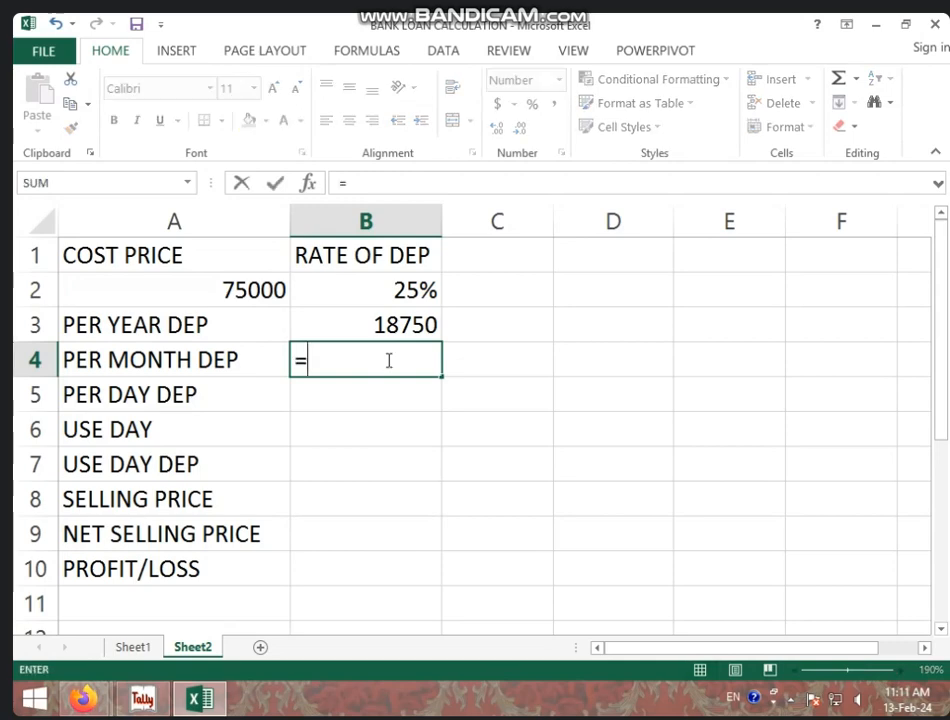
click(405, 325)
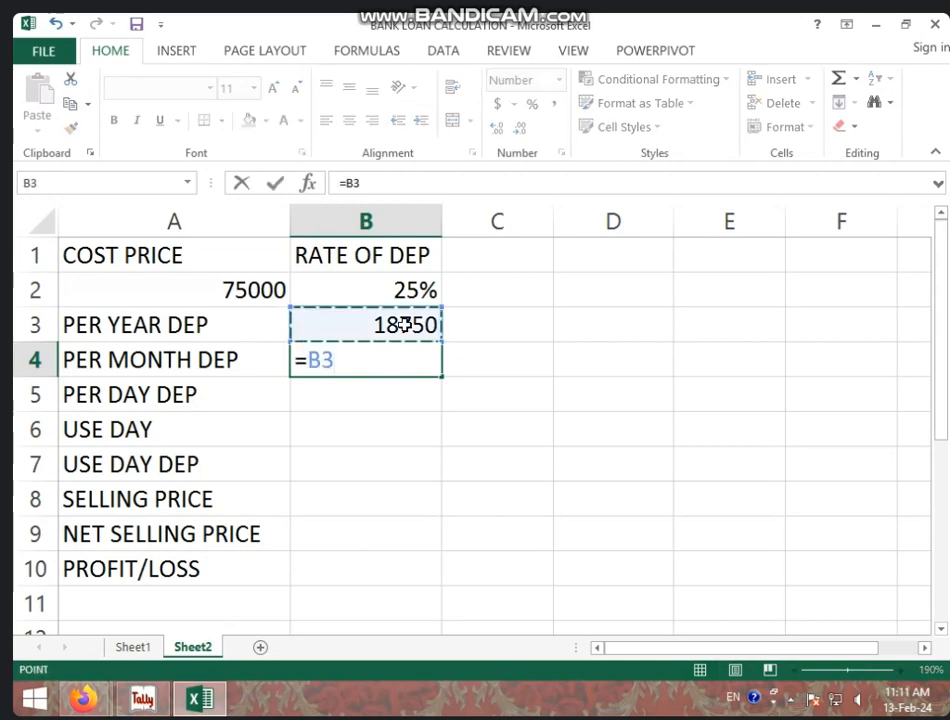
text(/12)
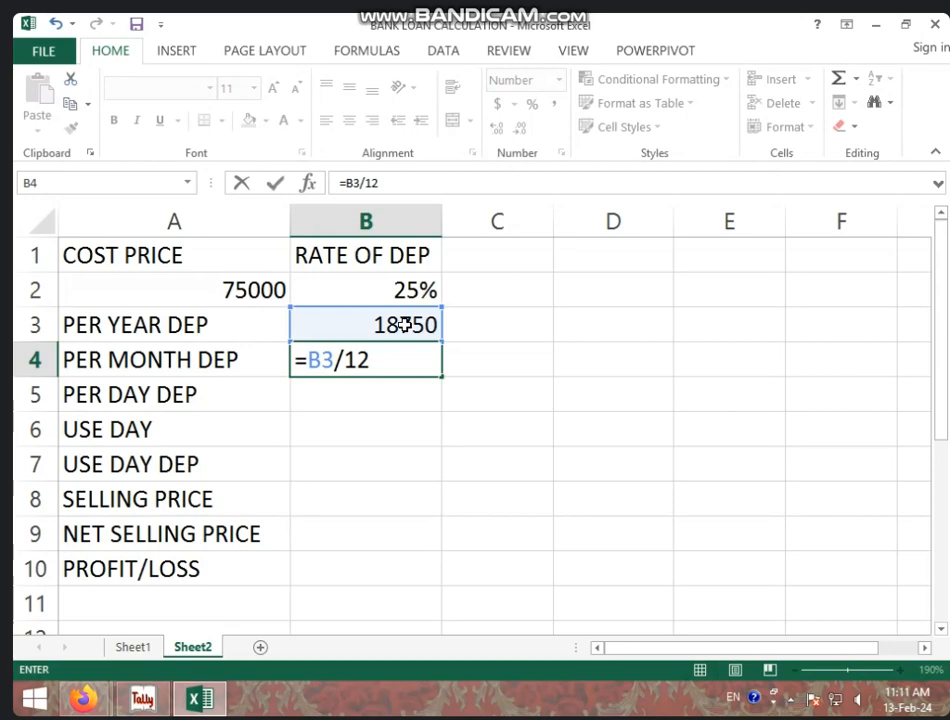
key(Return)
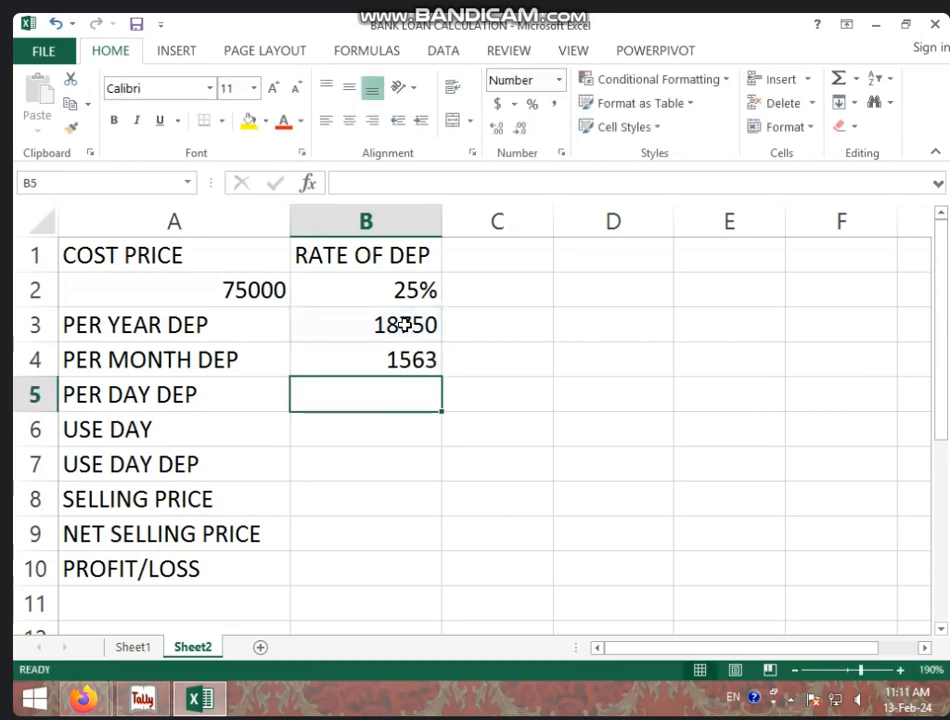
click(396, 358)
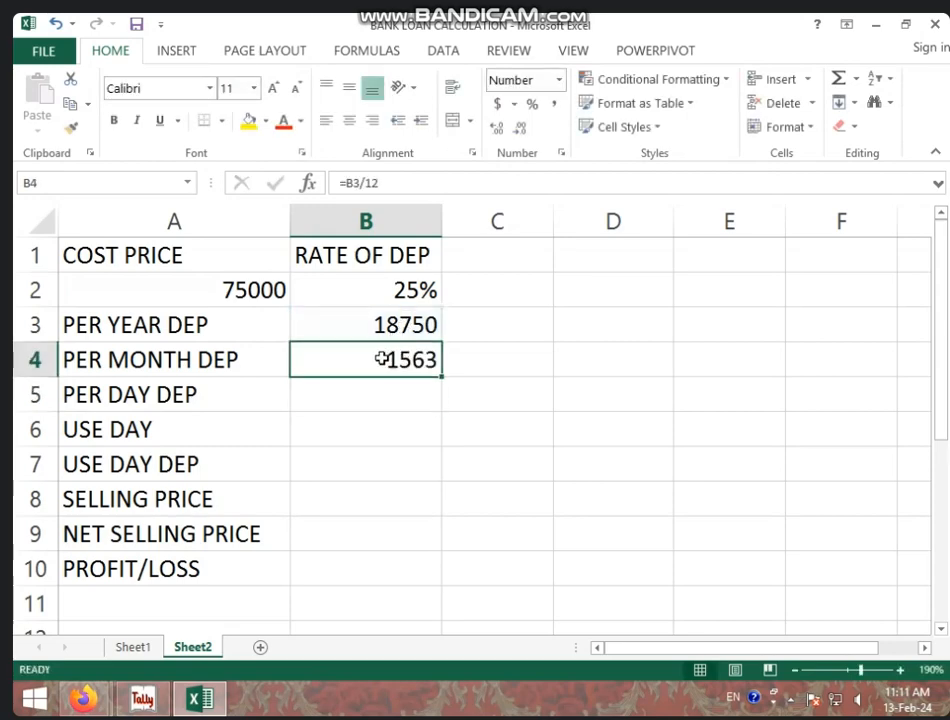
Step: Calculate the per-day depreciation in B5 with the formula =B3/365
click(409, 389)
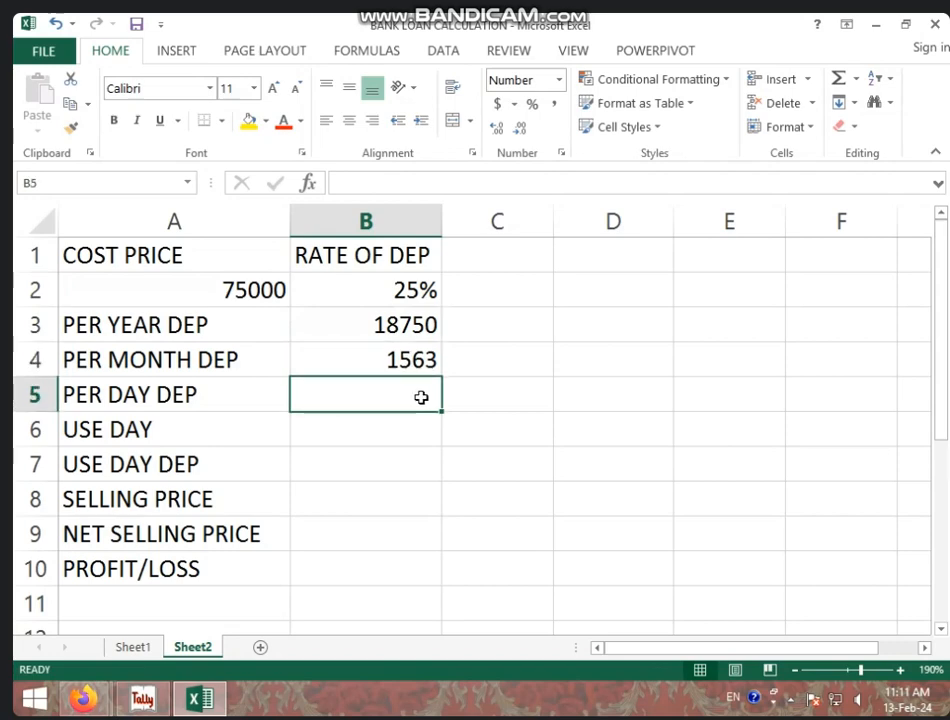
text(=)
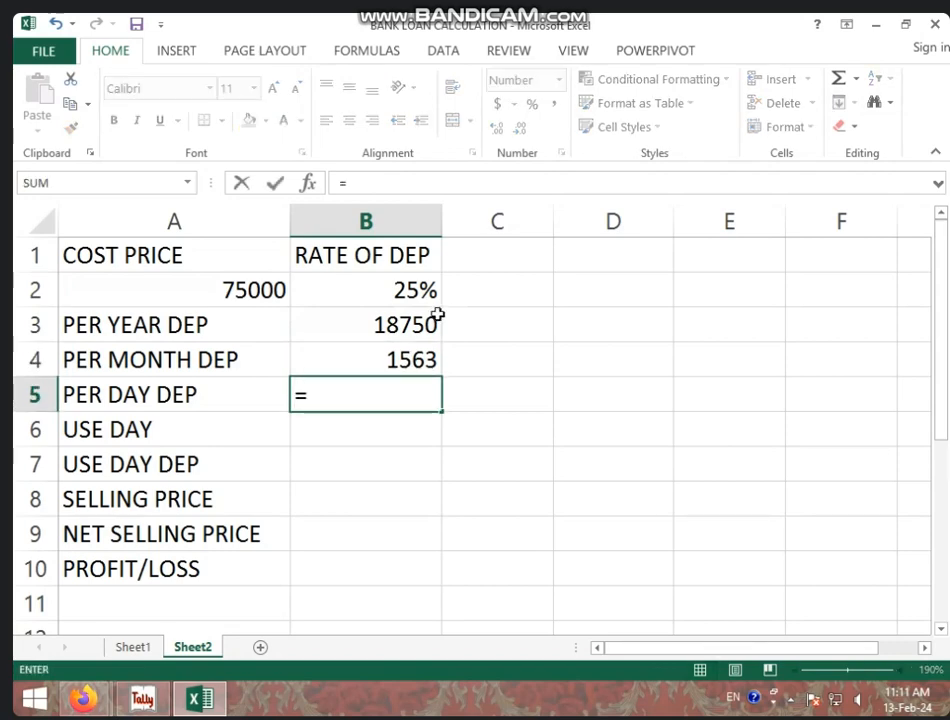
click(408, 325)
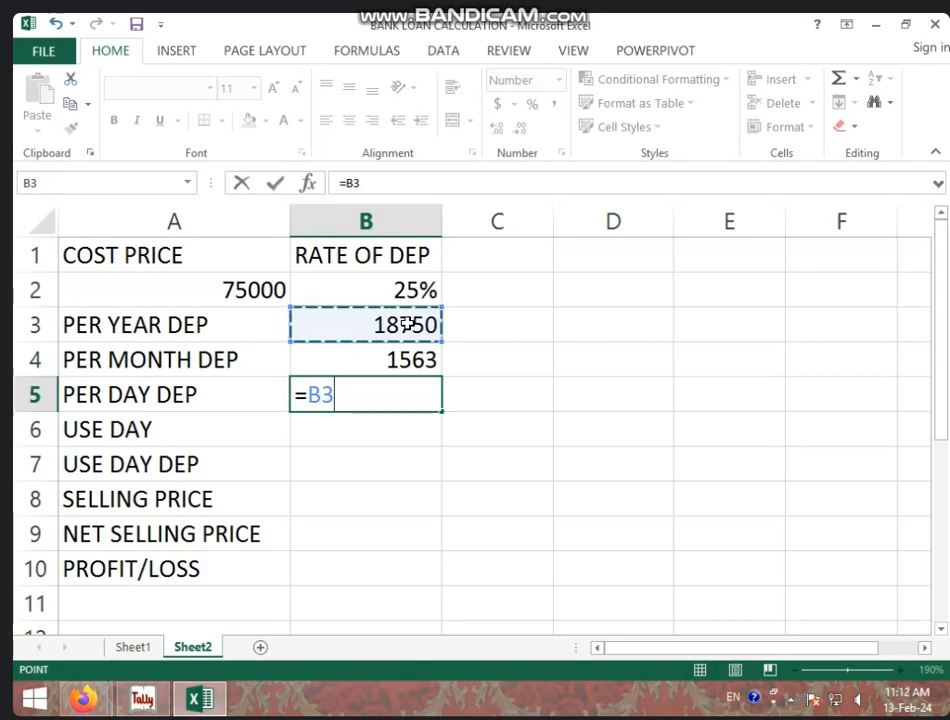
text(/365)
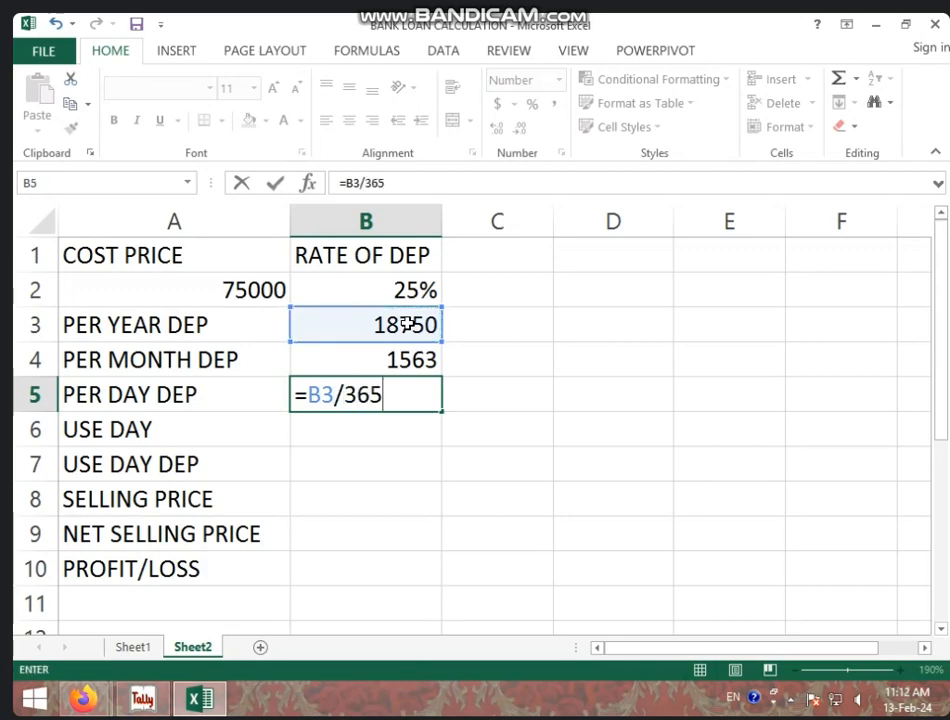
key(Return)
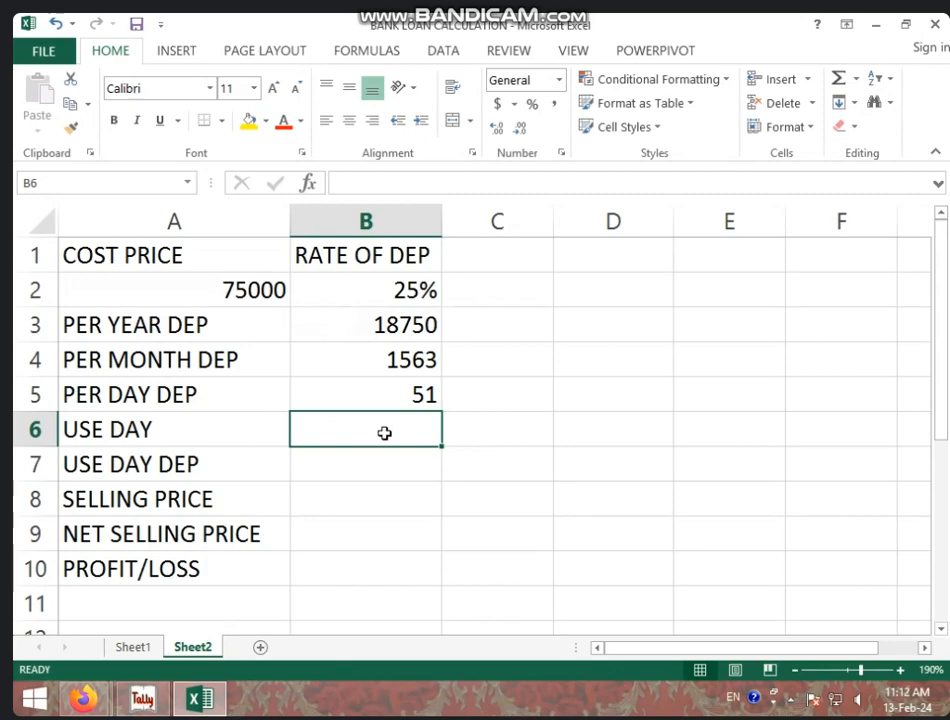
Step: Enter the start date 1 JAN 2023 in C6 and the end date 1 OCT 2023 in D6
click(476, 428)
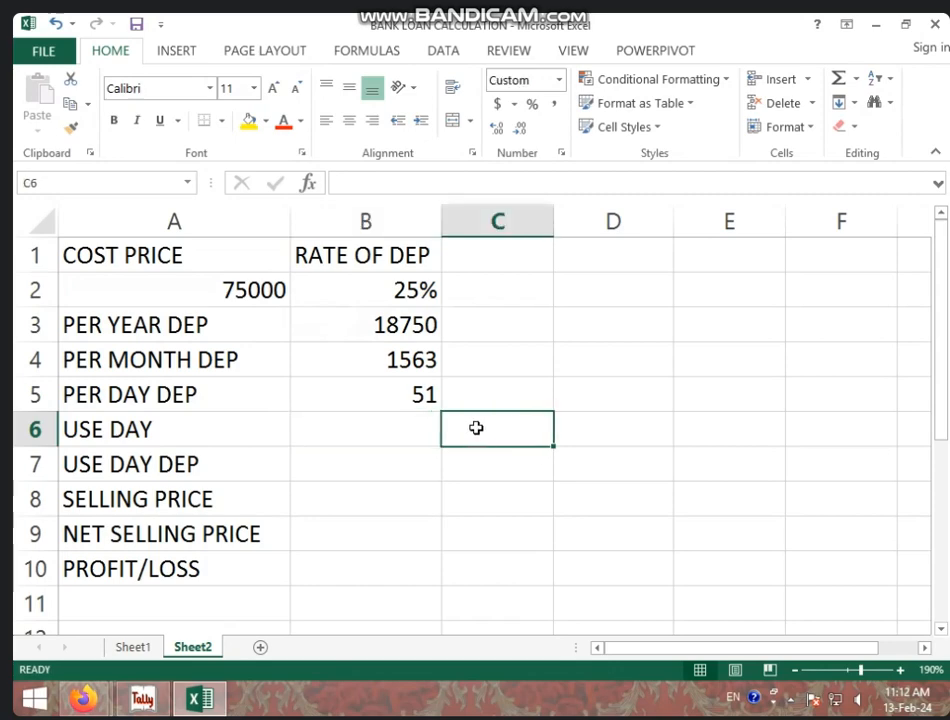
text(1 JAN )
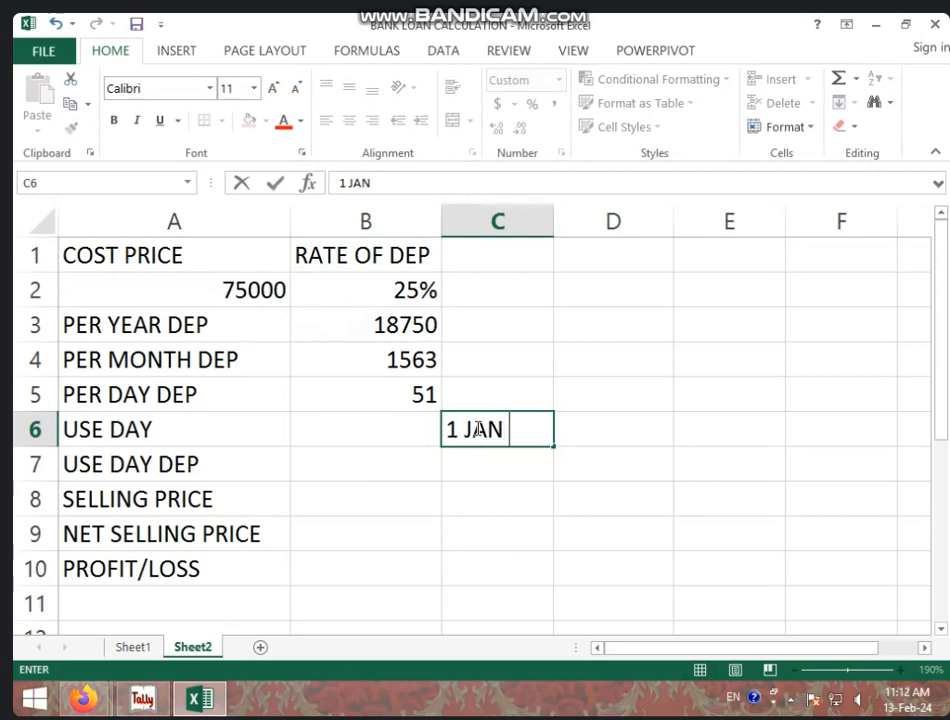
text(2023)
key(Tab)
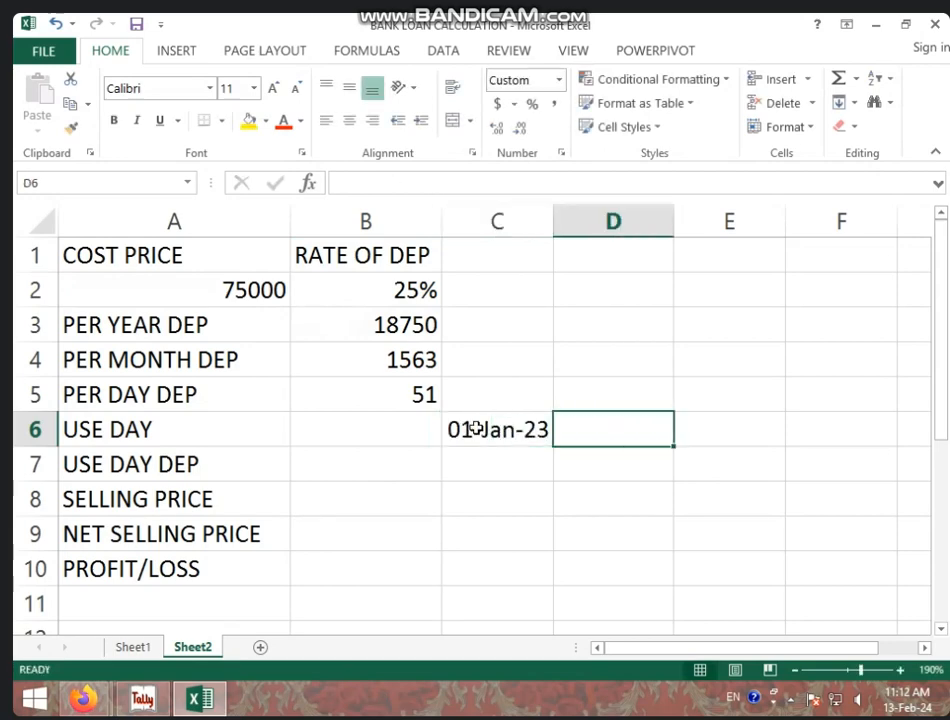
text(1 NOV )
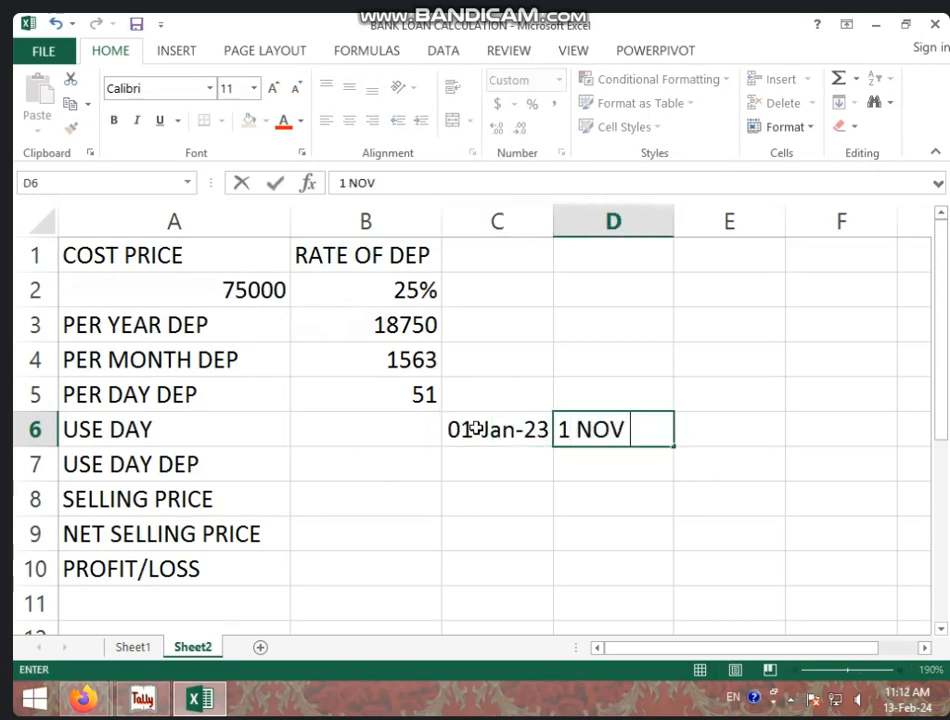
text(2023)
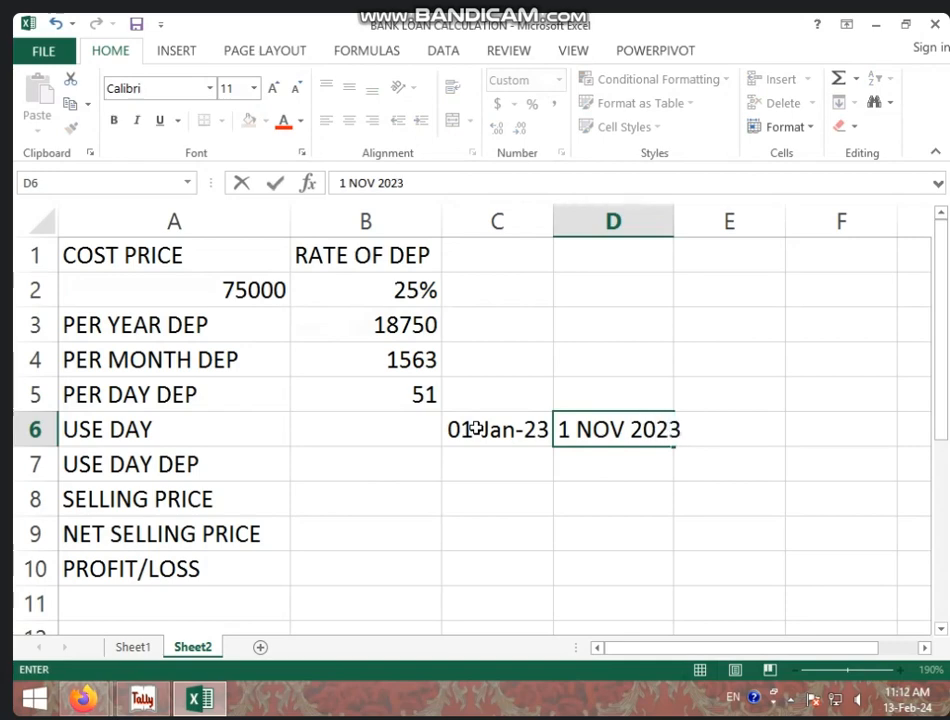
key(BackSpace)
key(BackSpace)
key(BackSpace)
key(BackSpace)
key(BackSpace)
key(BackSpace)
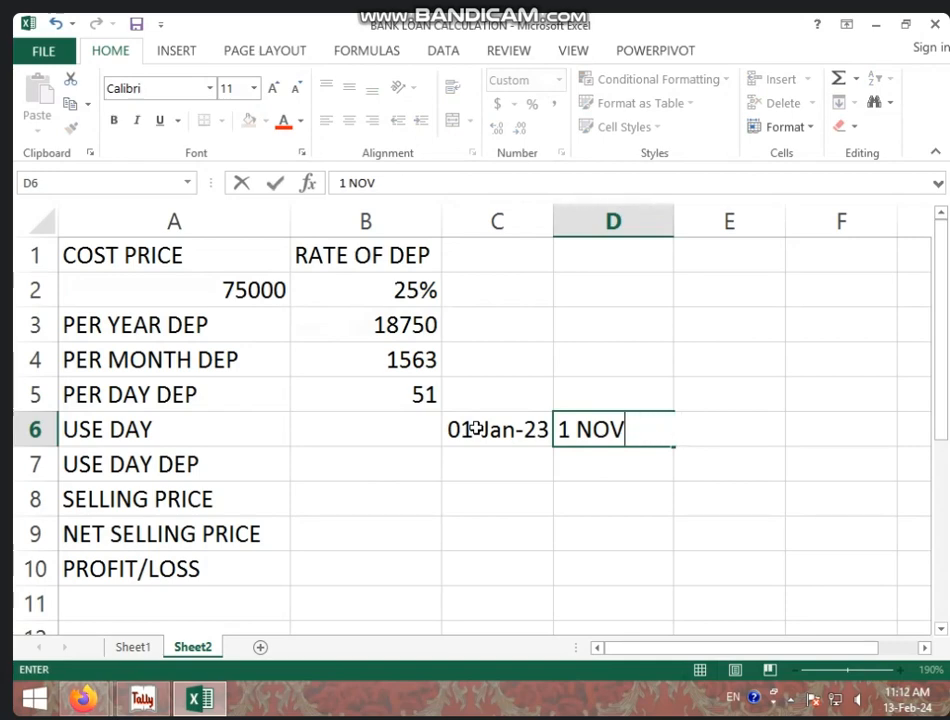
text(OCT 2023)
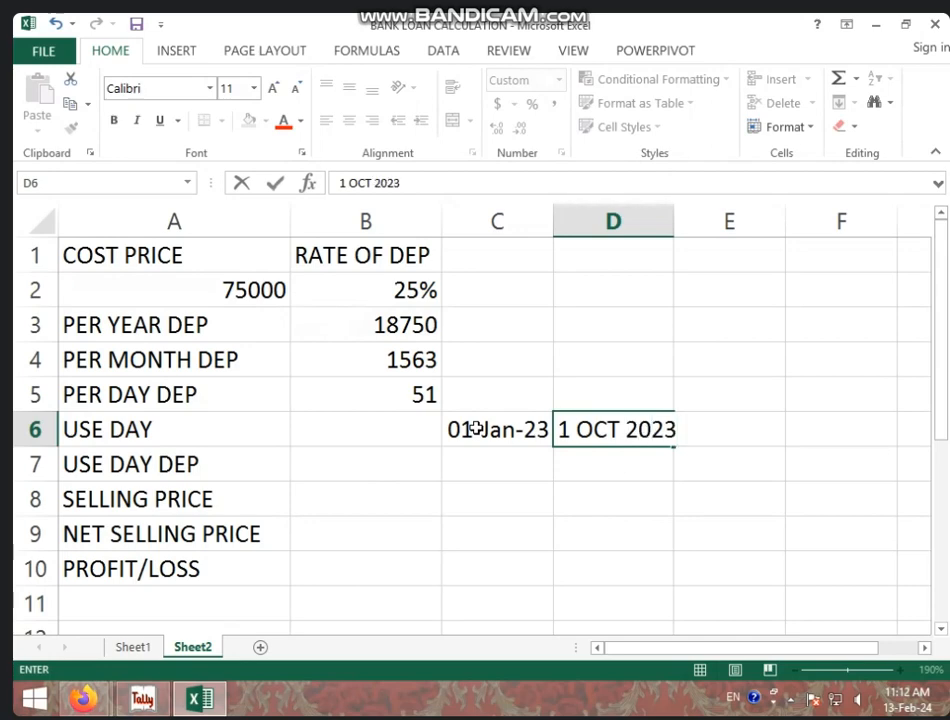
click(508, 492)
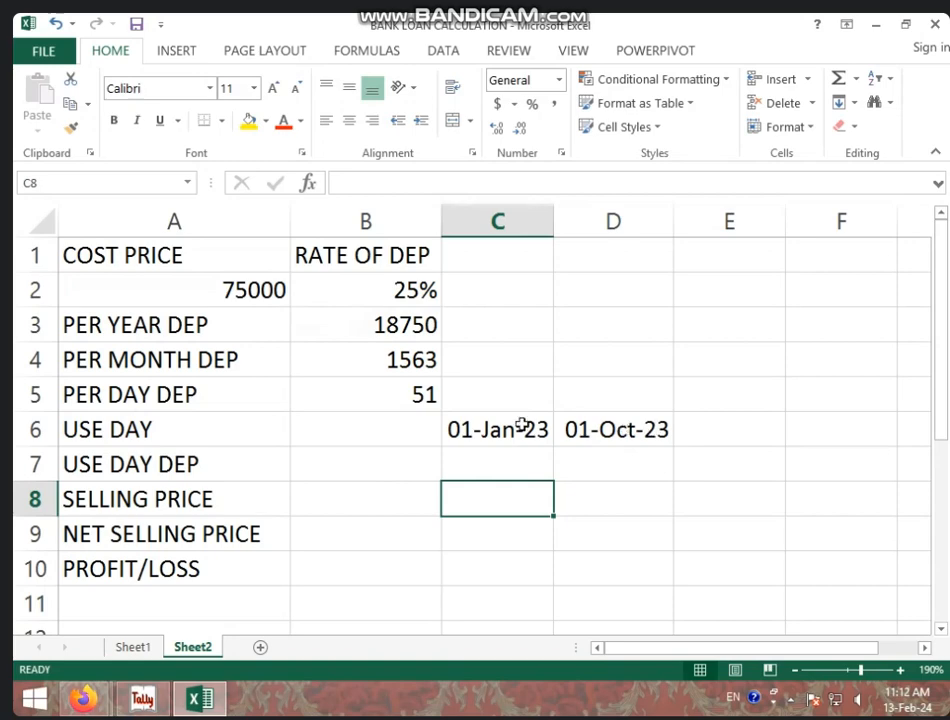
Step: Calculate the number of days used in B6 with the formula =D6-C6
click(400, 430)
text(=)
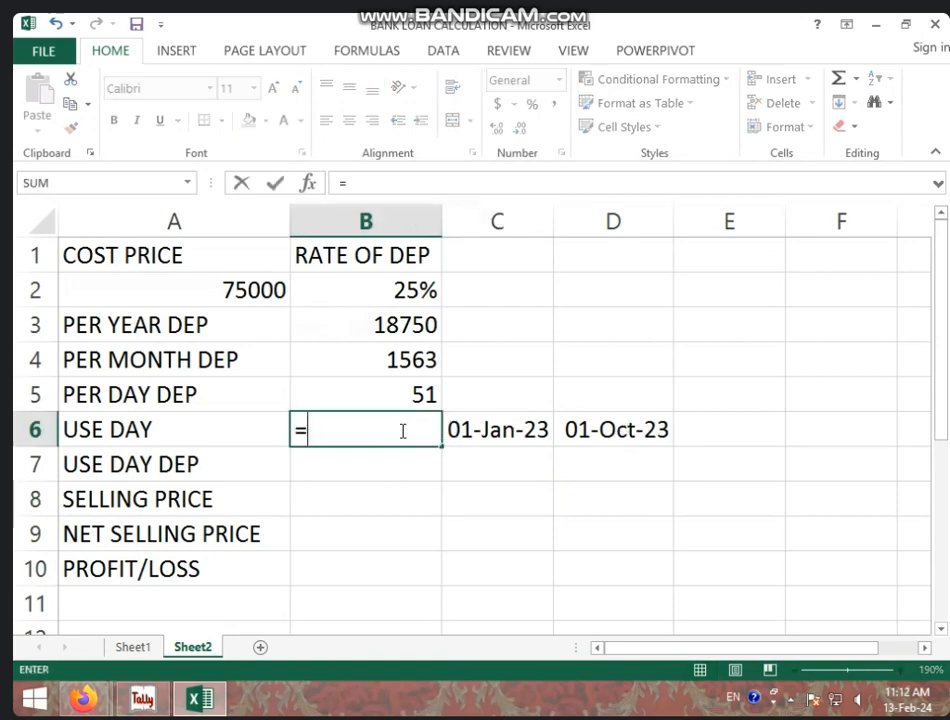
click(621, 424)
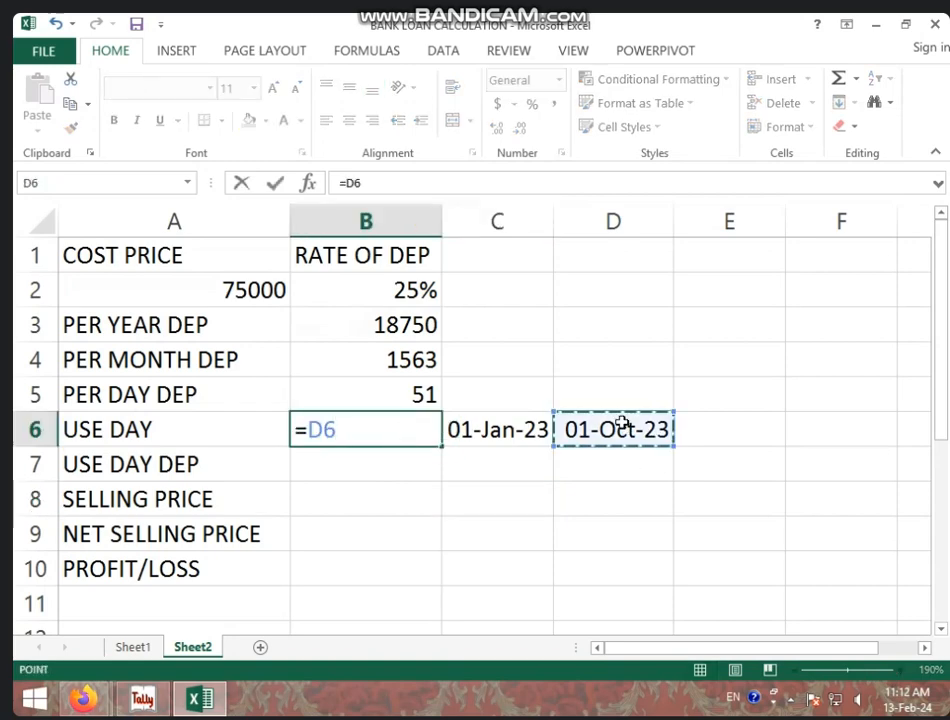
text(-)
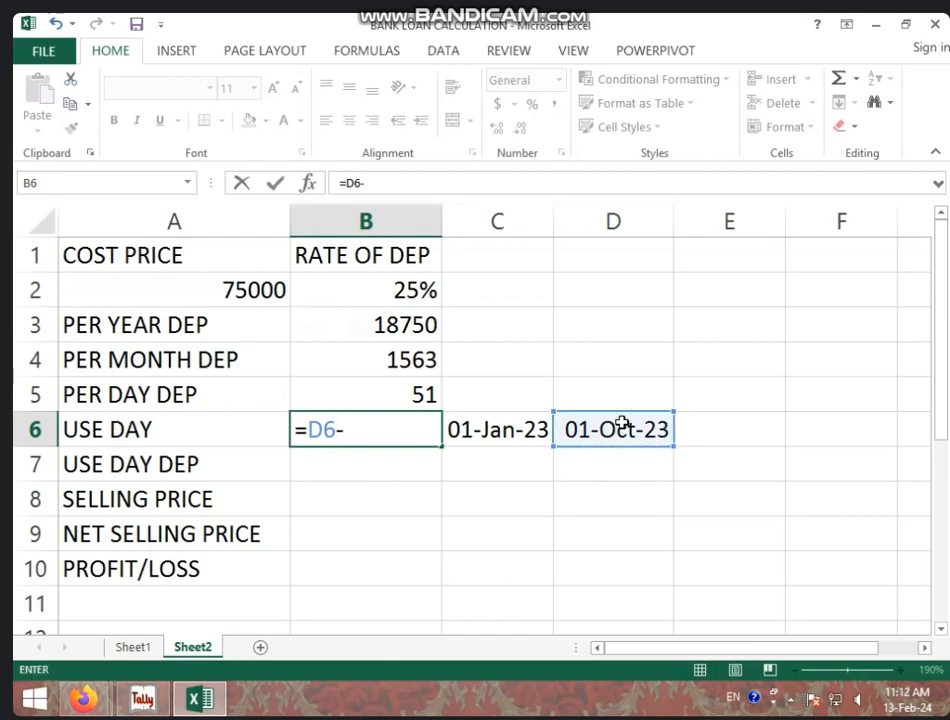
click(489, 430)
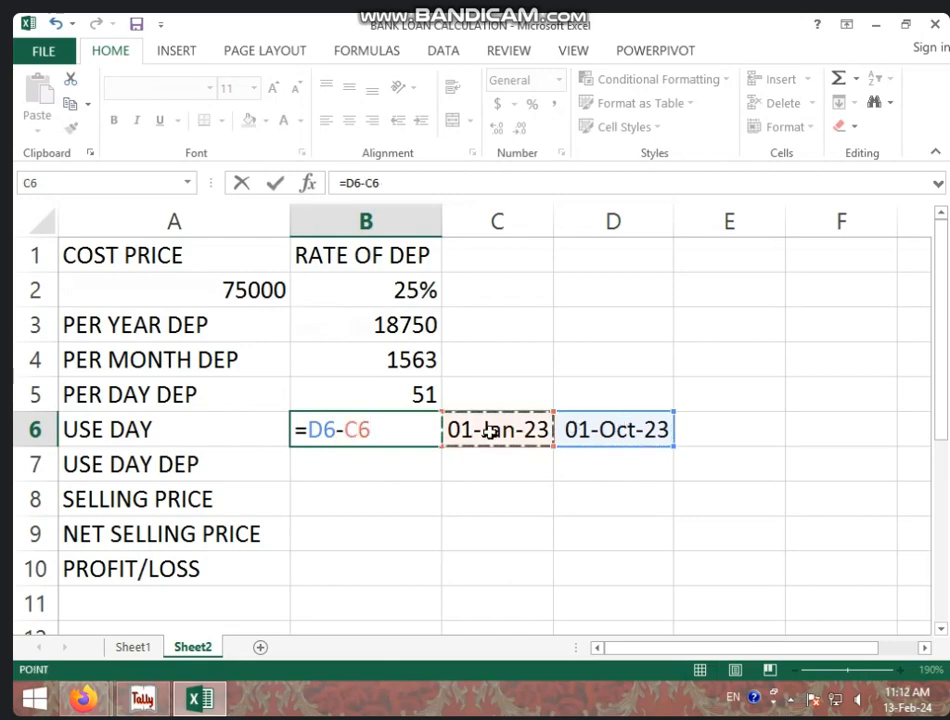
key(Return)
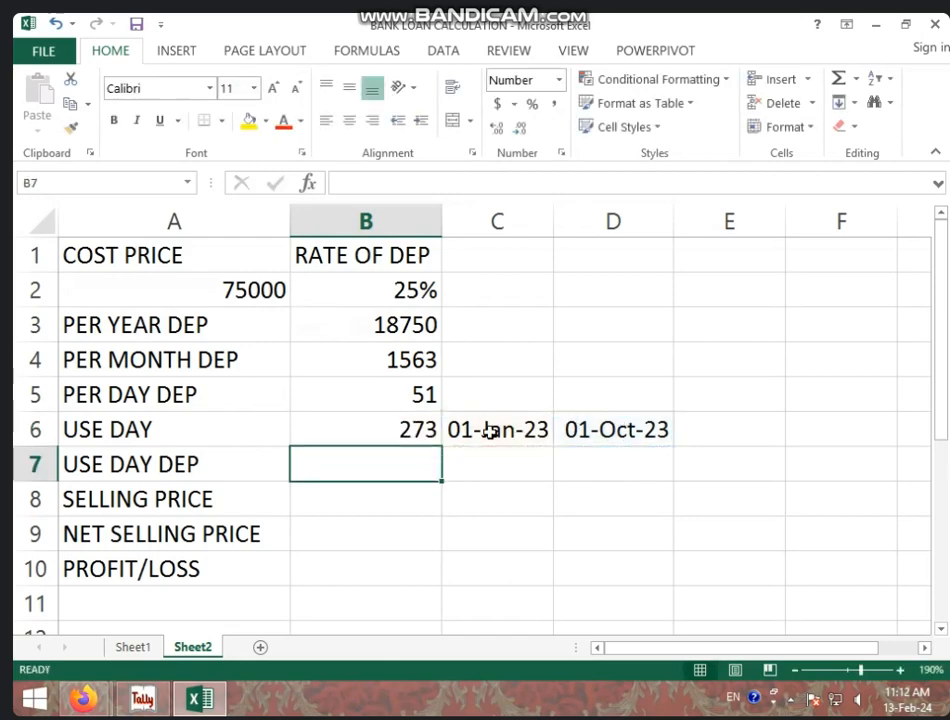
click(418, 437)
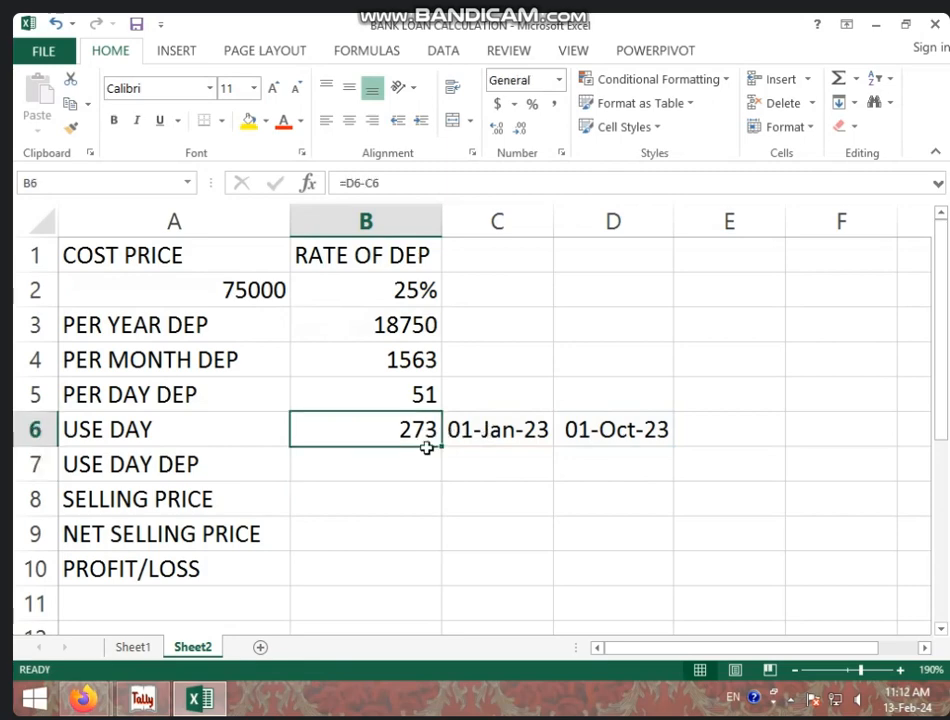
Step: Calculate the depreciation for the days used in B7 with the formula =B5*B6
click(394, 397)
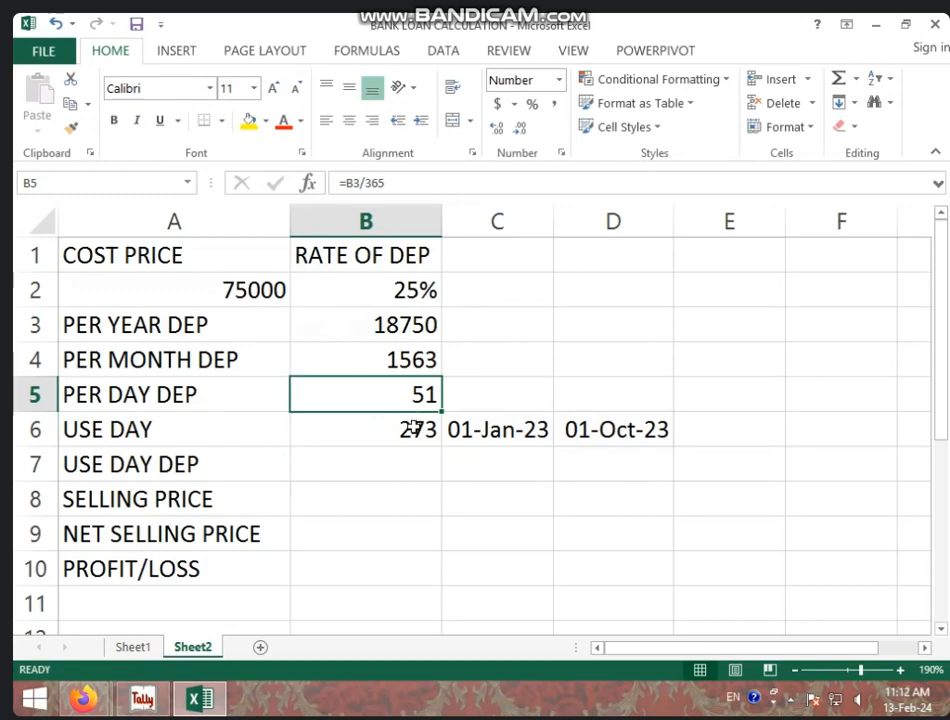
click(412, 429)
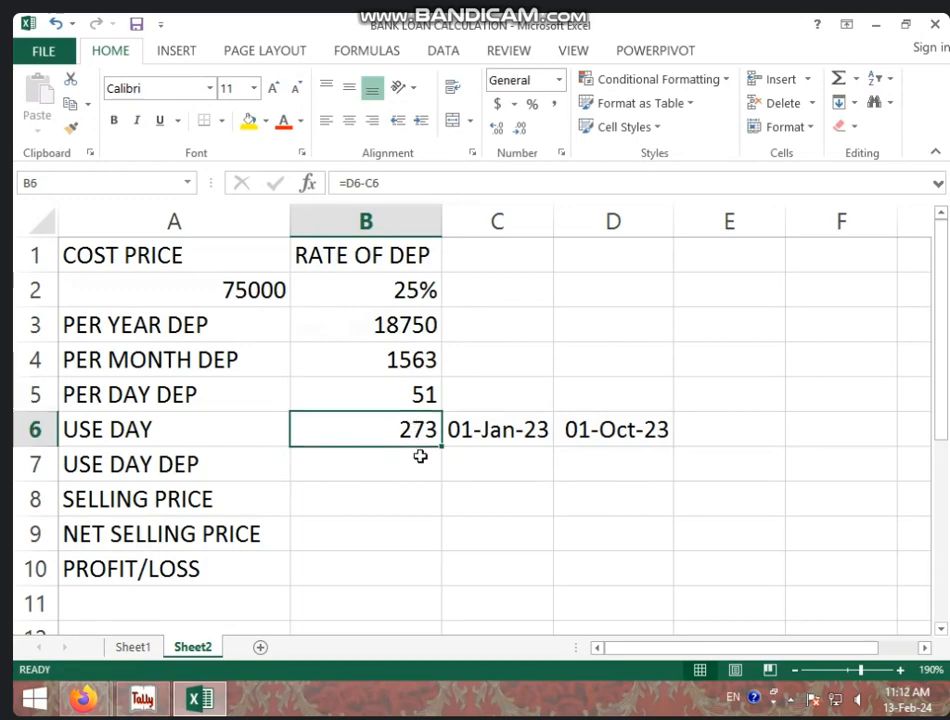
click(420, 463)
text(=)
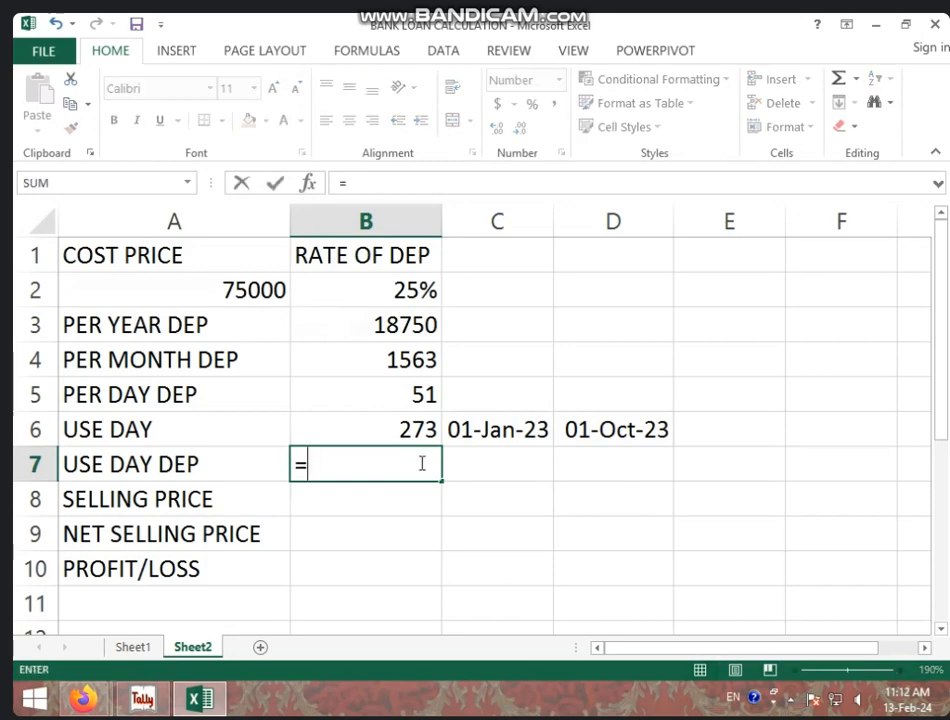
click(424, 394)
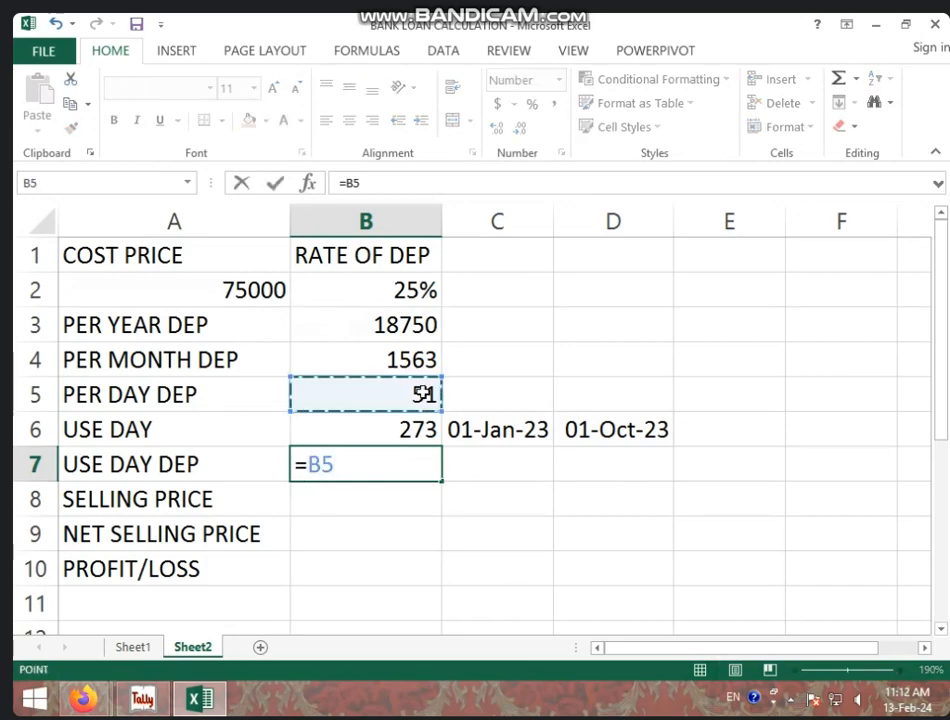
text(*)
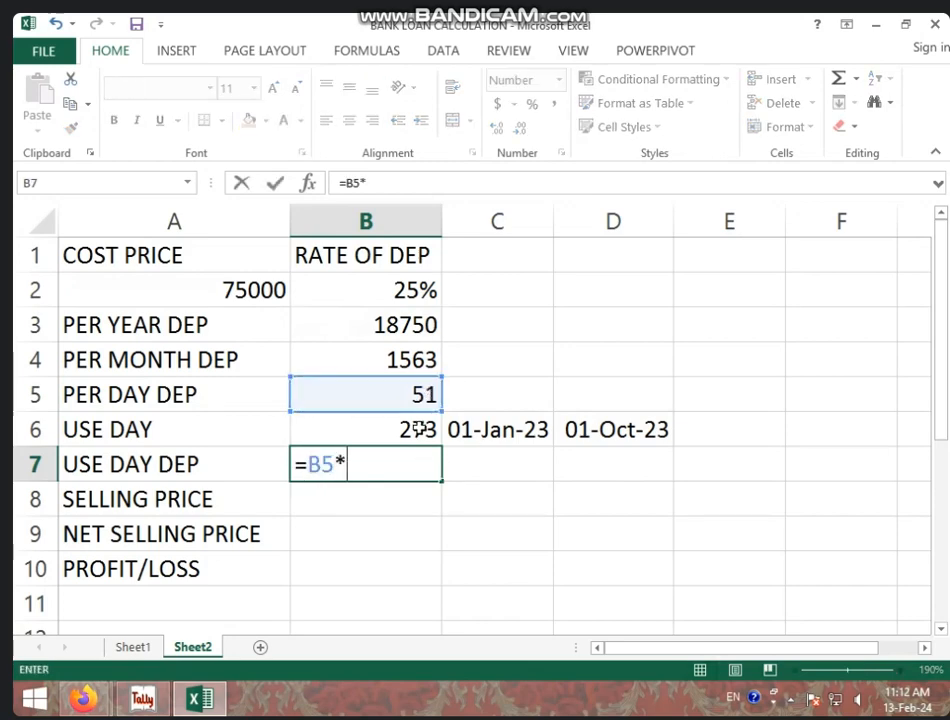
click(421, 428)
key(Return)
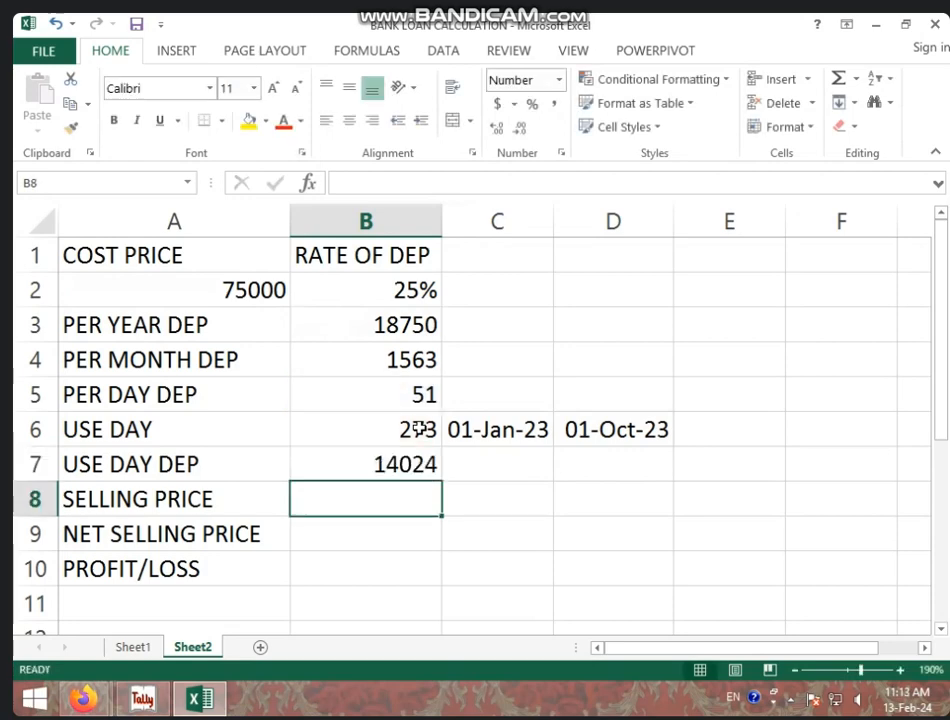
click(377, 465)
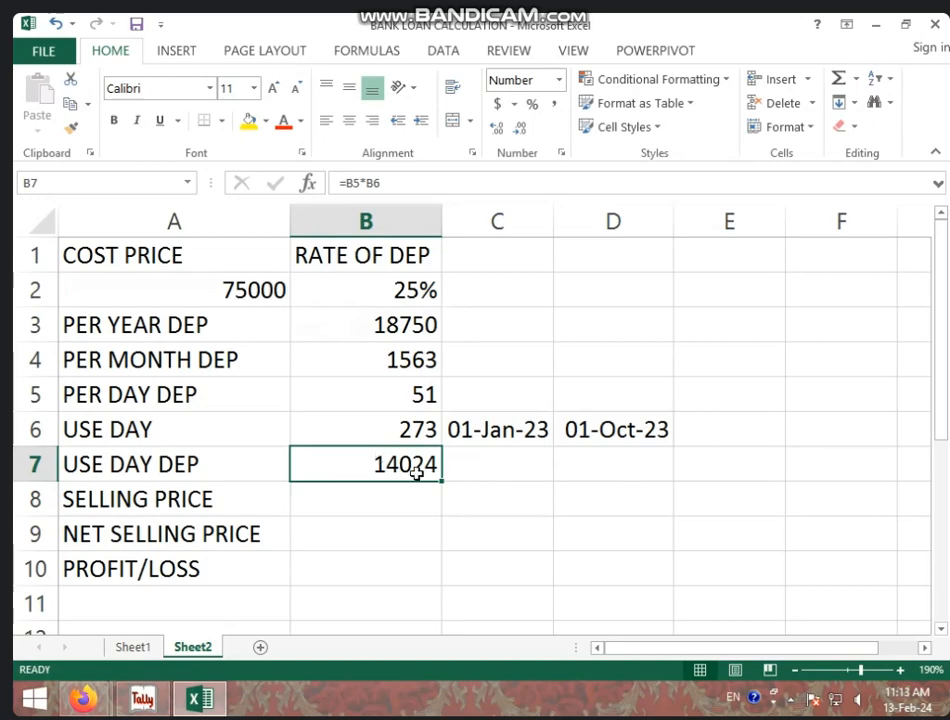
click(335, 497)
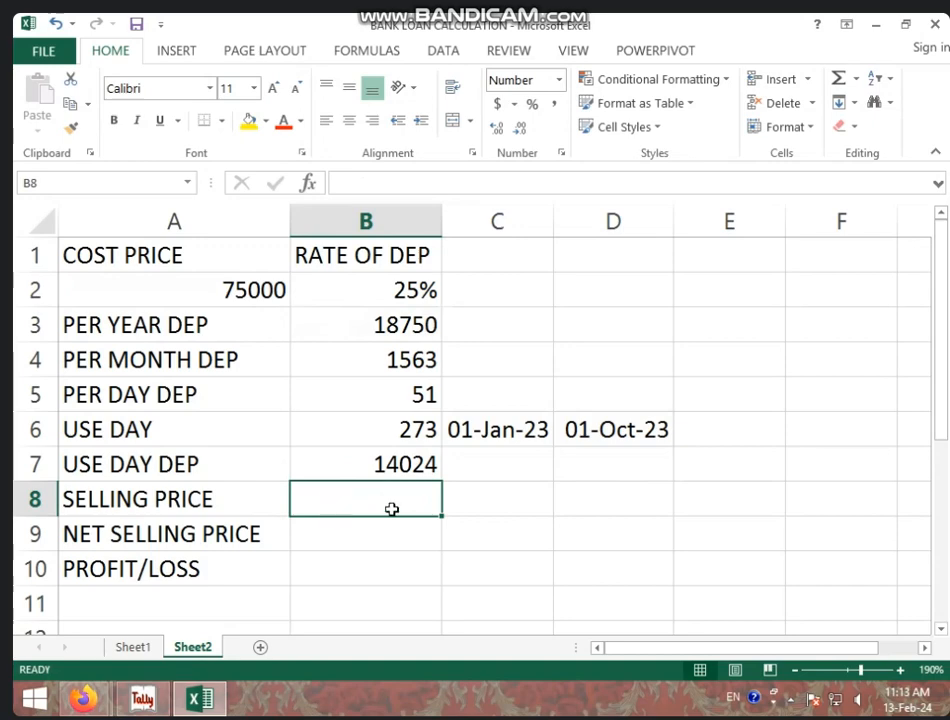
click(262, 292)
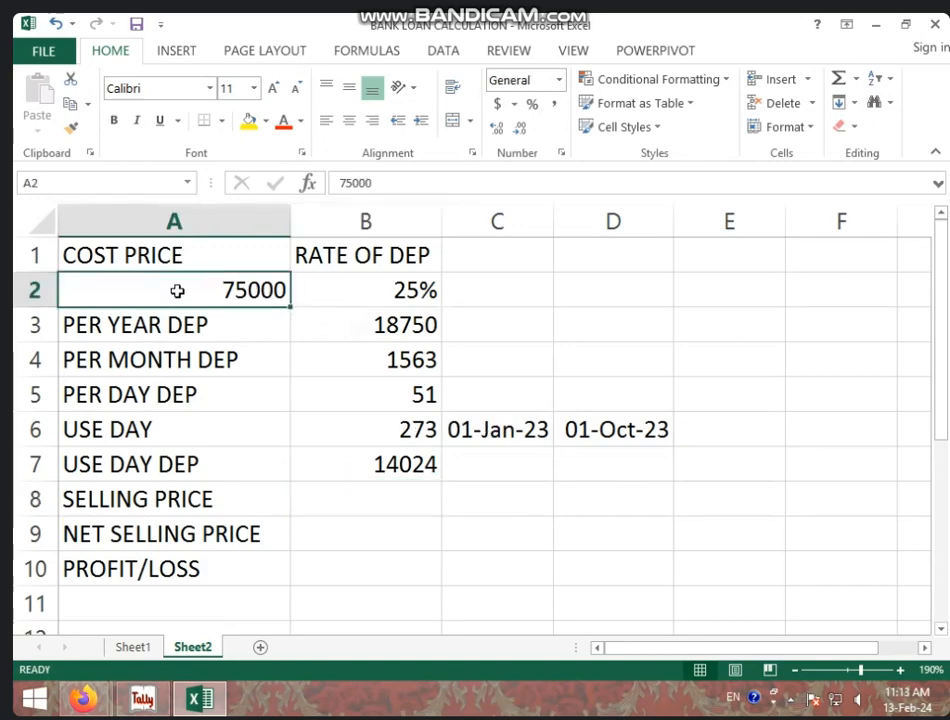
click(606, 432)
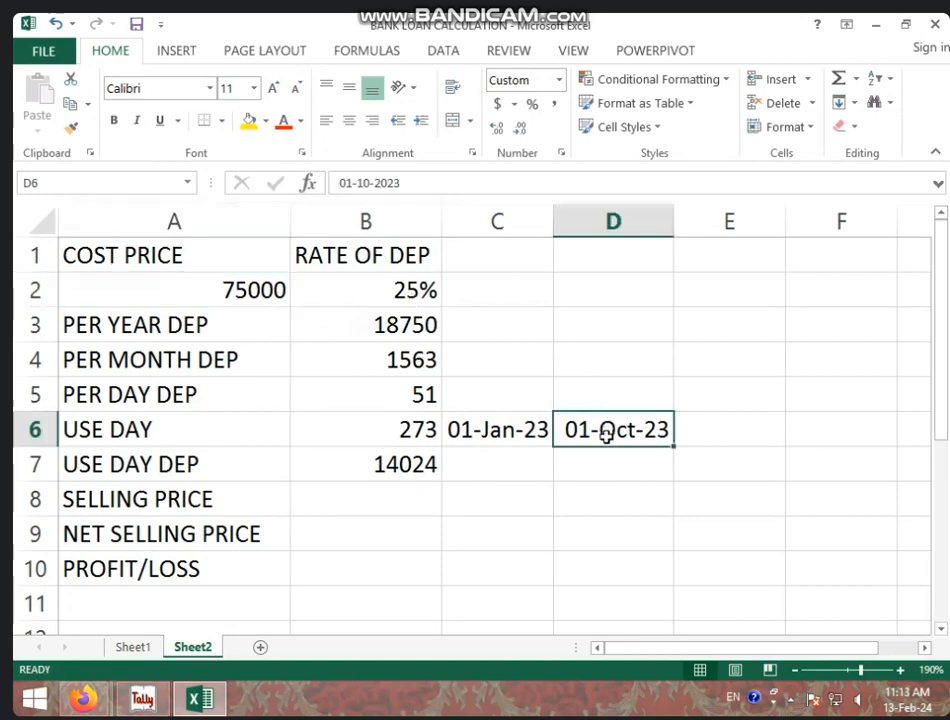
Step: Calculate the selling price after depreciation in B8 with the formula =A2-B7
click(393, 470)
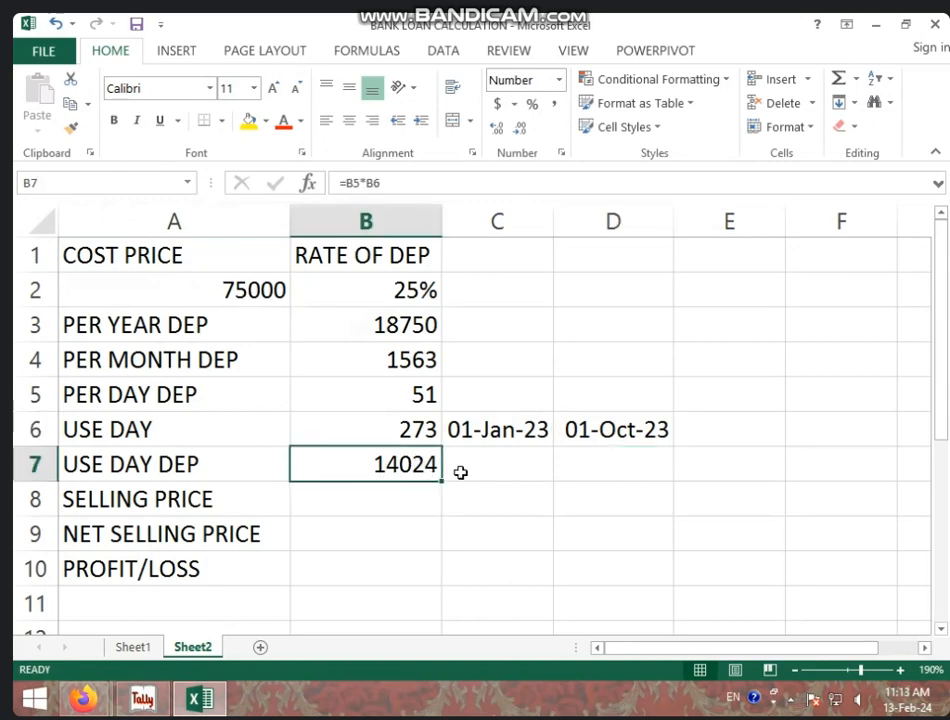
click(420, 503)
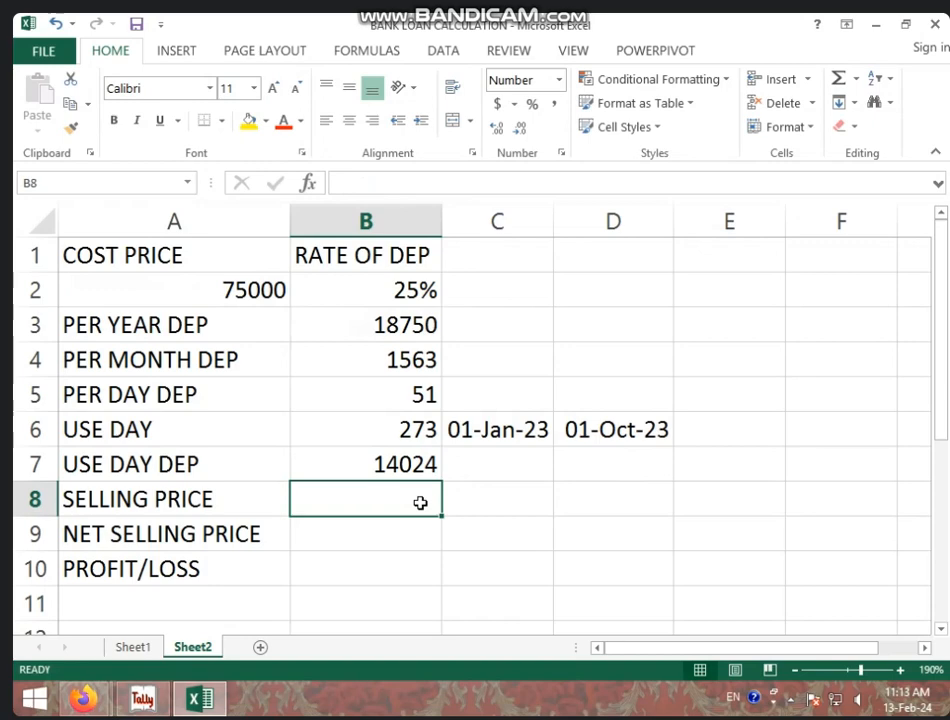
text(=)
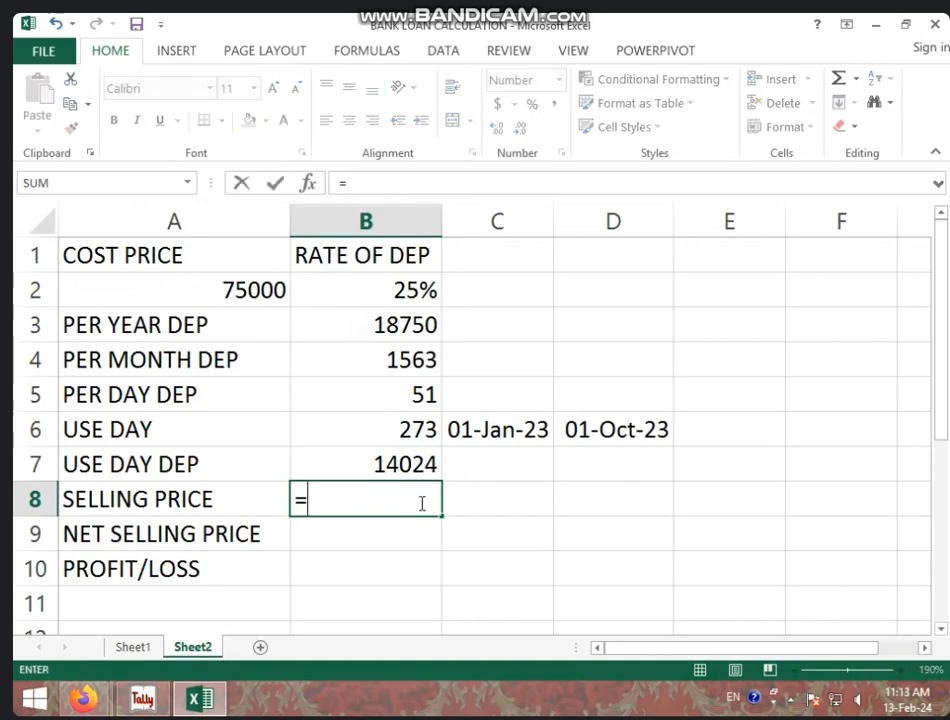
click(239, 289)
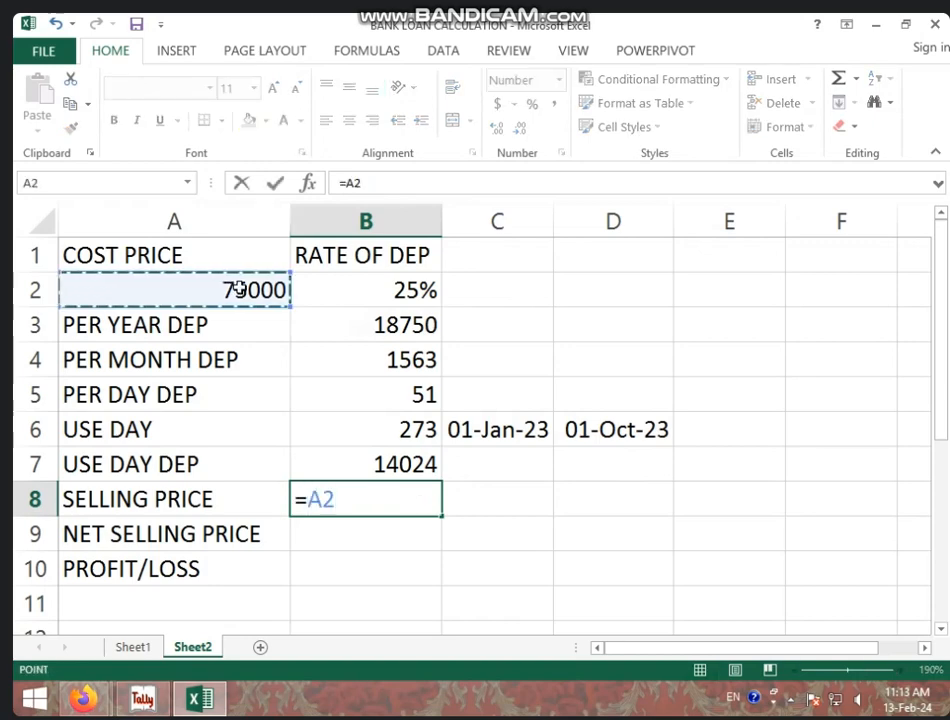
text(-)
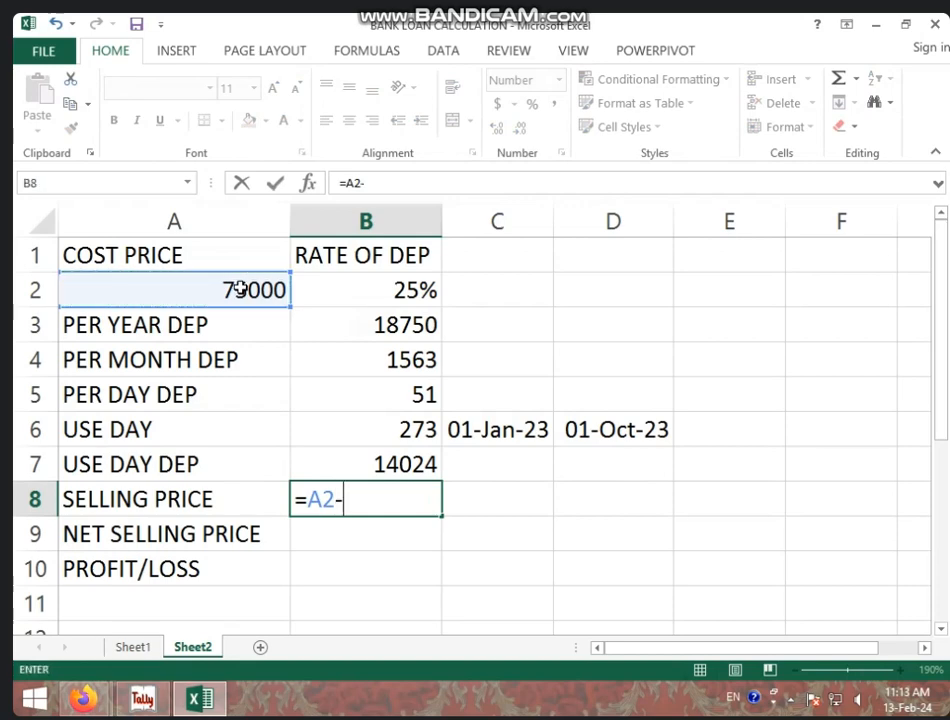
click(403, 452)
key(Return)
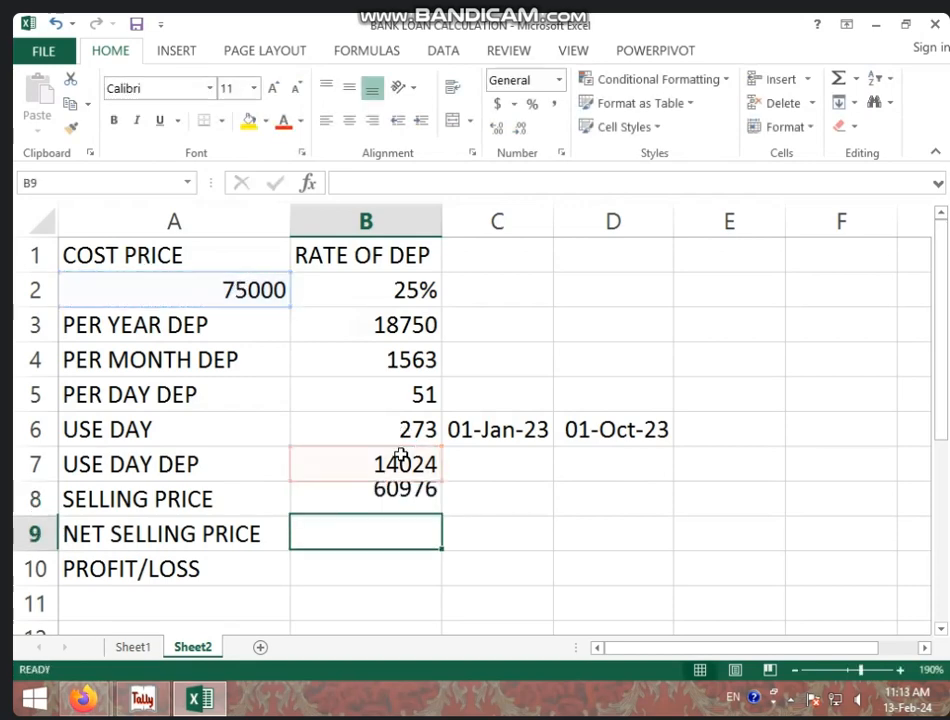
click(385, 498)
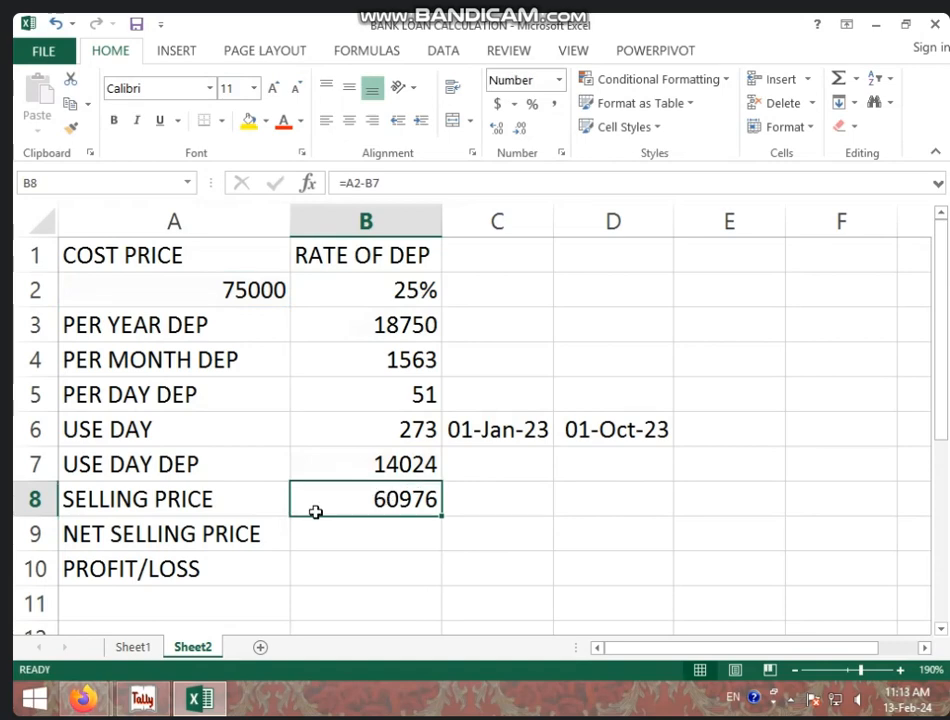
Step: Enter 60000 as the net selling price in B9
click(400, 545)
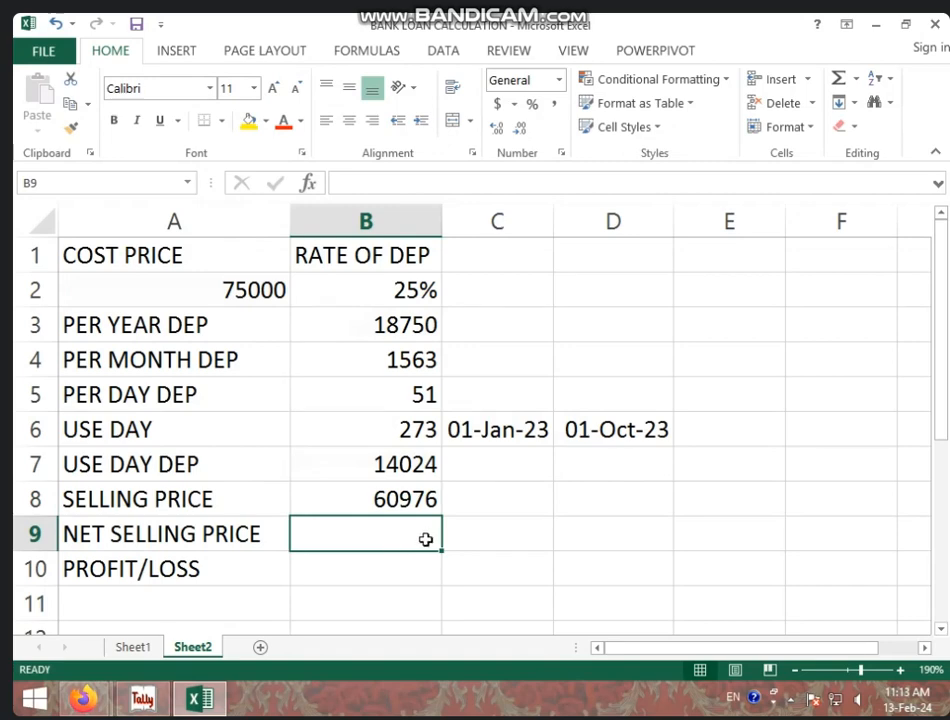
text(60000)
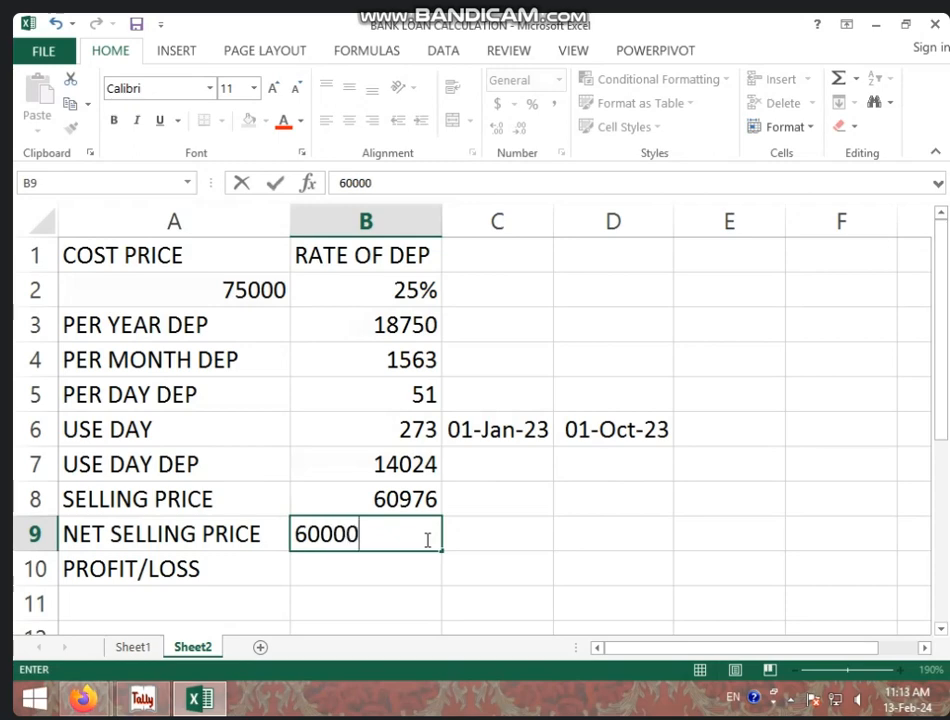
key(Return)
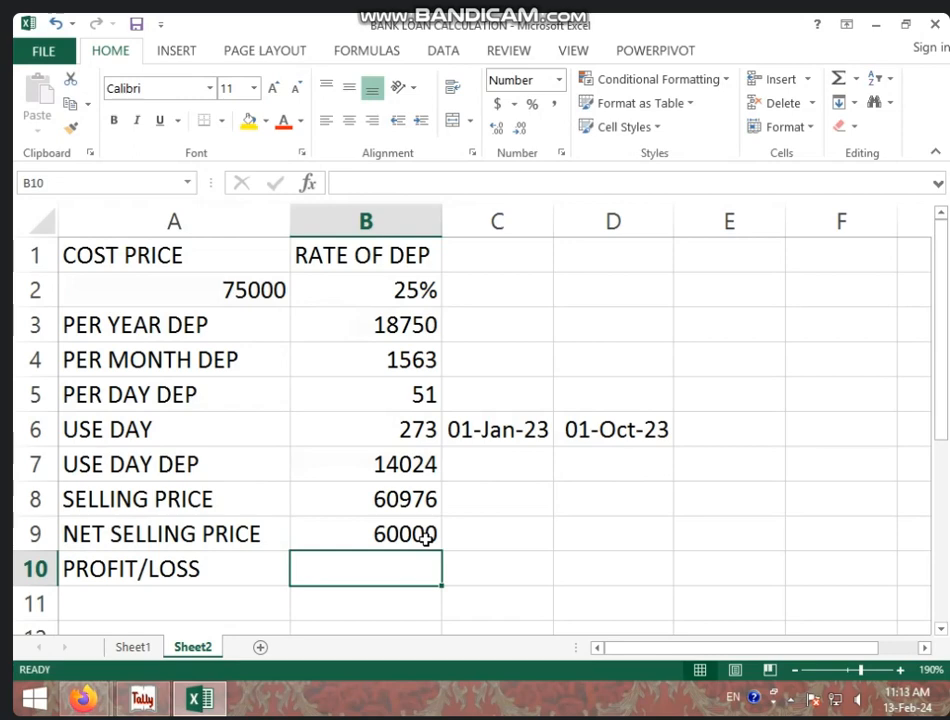
Step: Calculate the profit or loss in B10 with the formula =B9-B8
text(=)
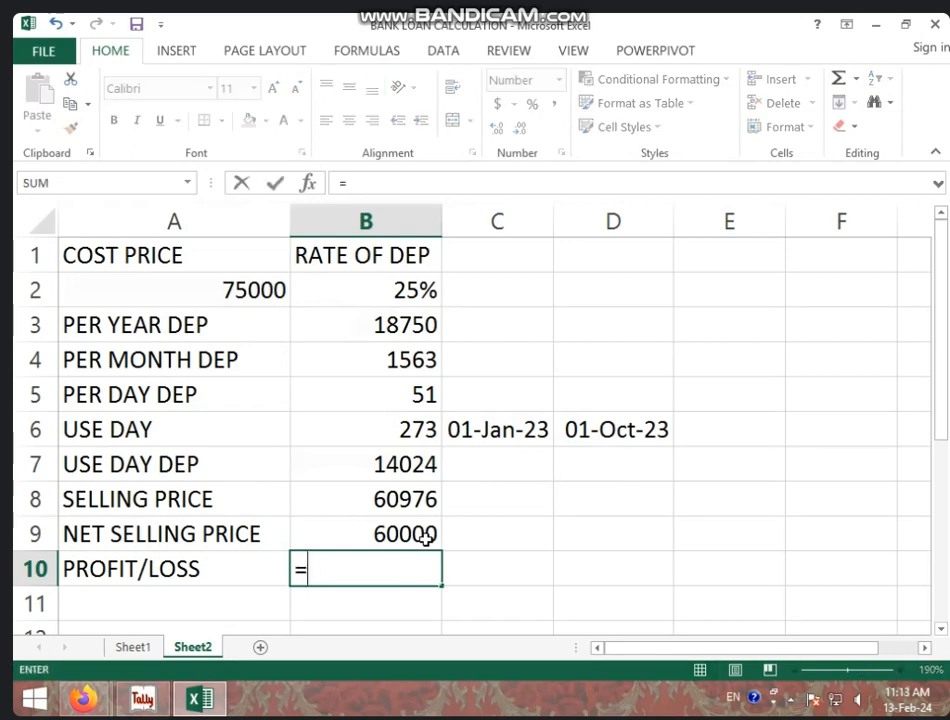
click(426, 538)
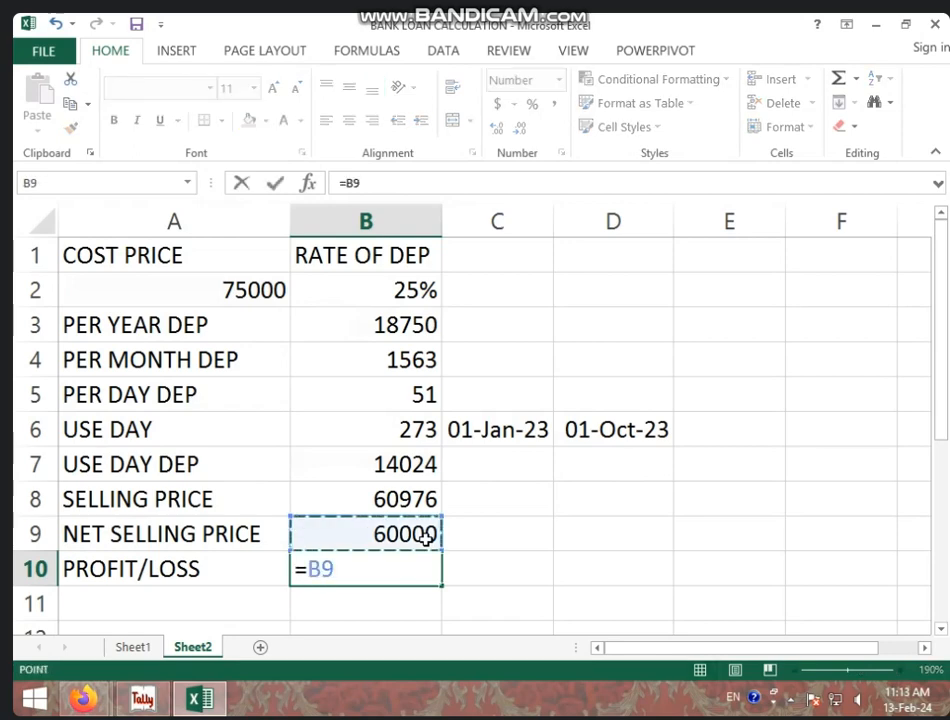
text(-)
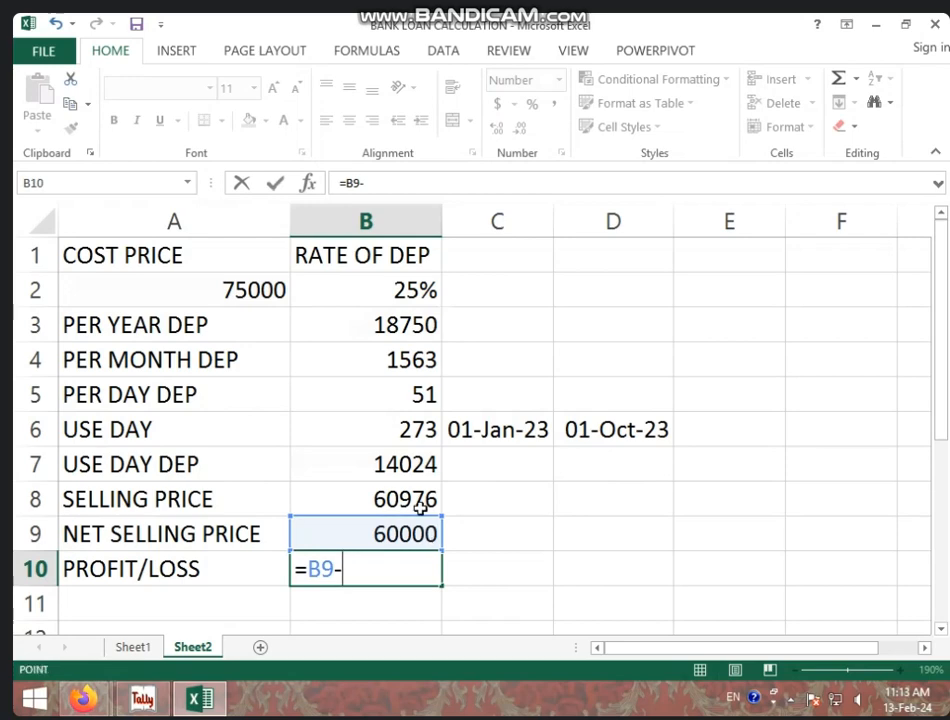
click(423, 505)
key(Return)
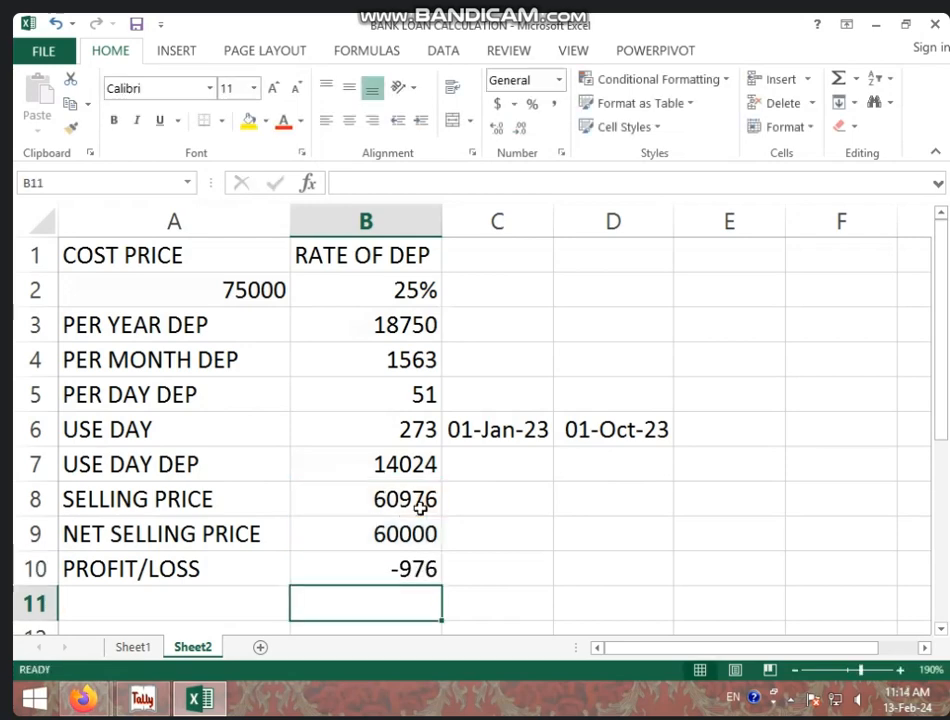
click(413, 568)
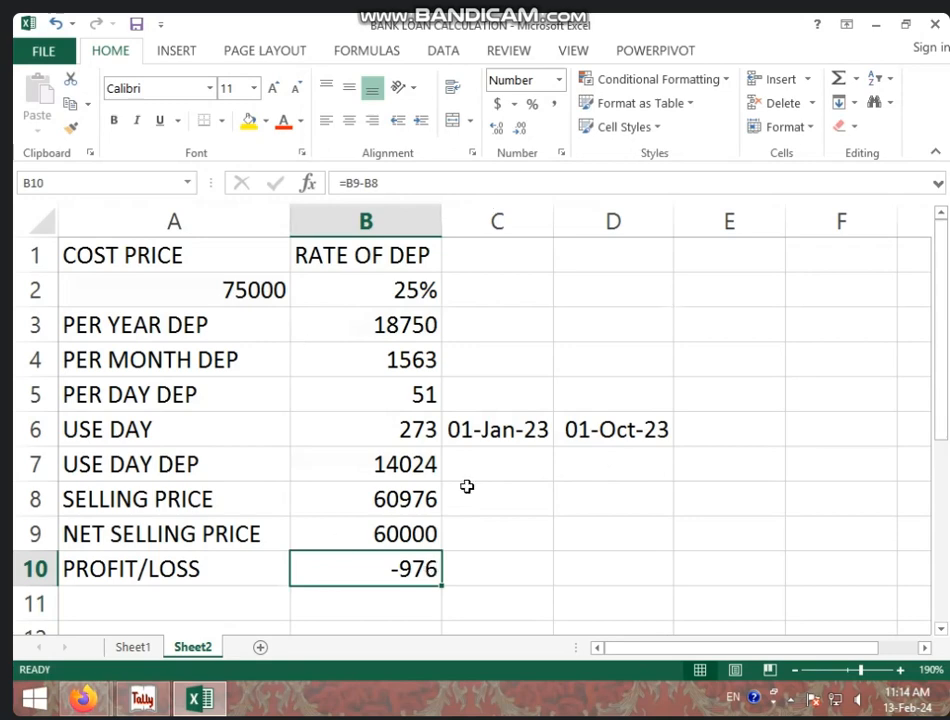
Step: Switch to Tally, leave the open payment voucher and examine the Fixed Assets group in the Balance Sheet
click(163, 708)
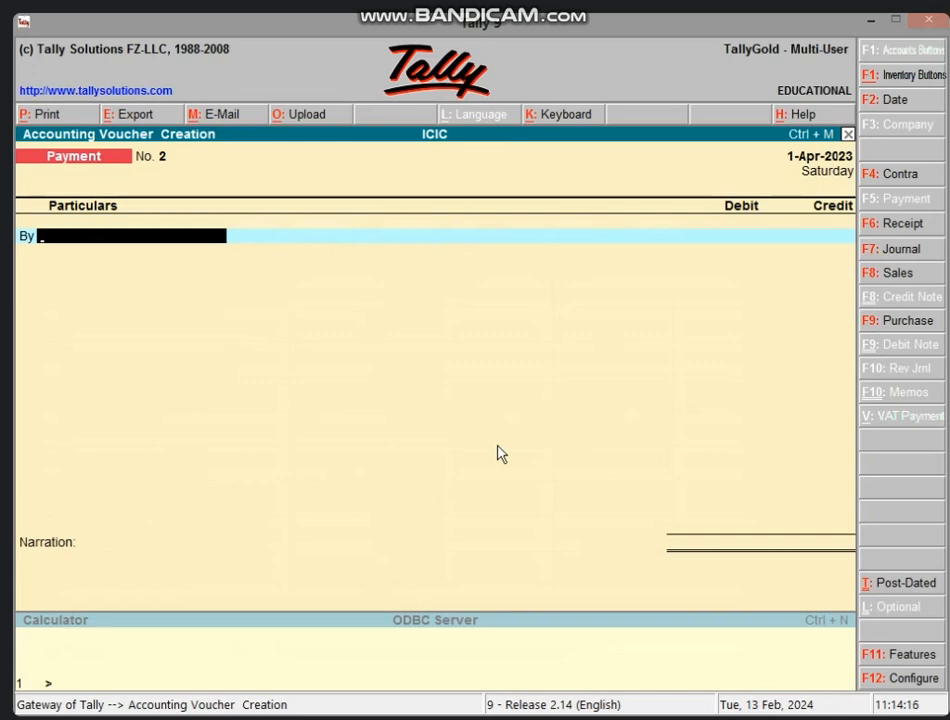
key(Escape)
key(Return)
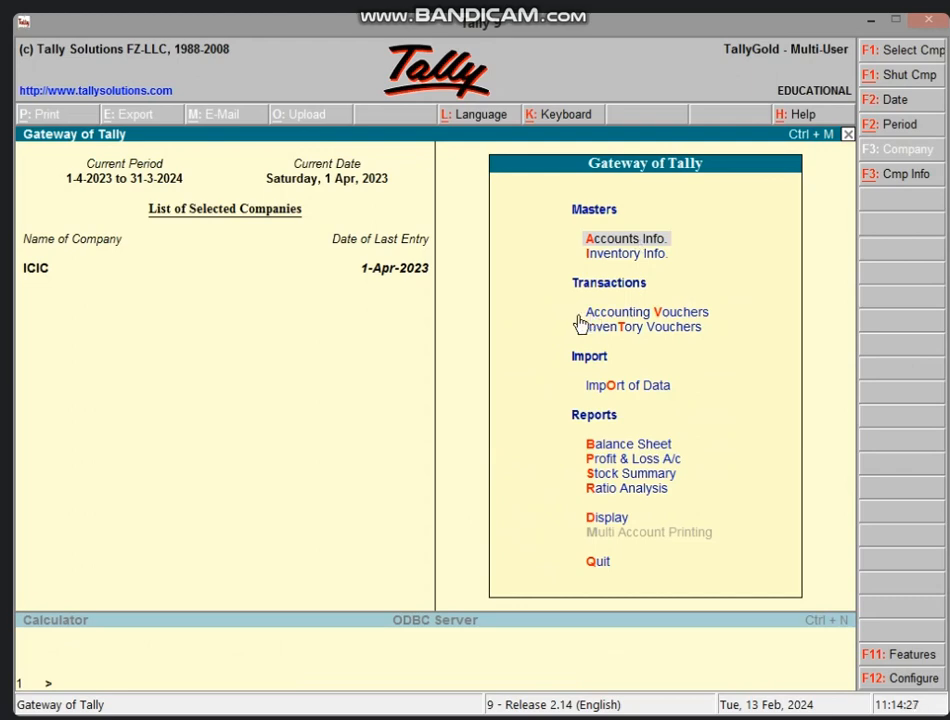
key(b)
key(Right)
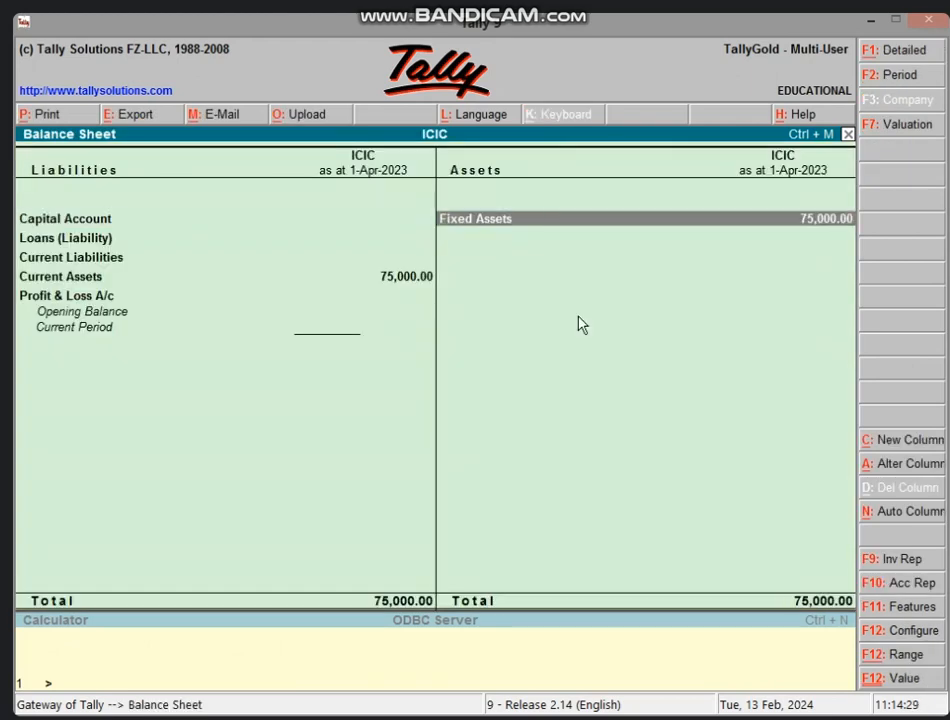
key(Return)
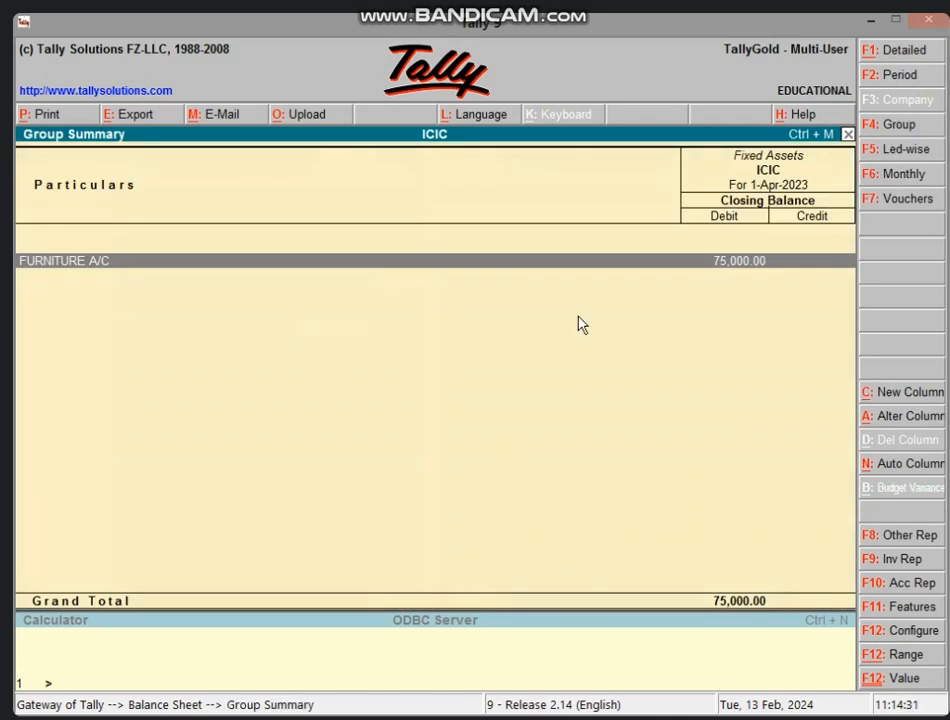
key(Escape)
key(Escape)
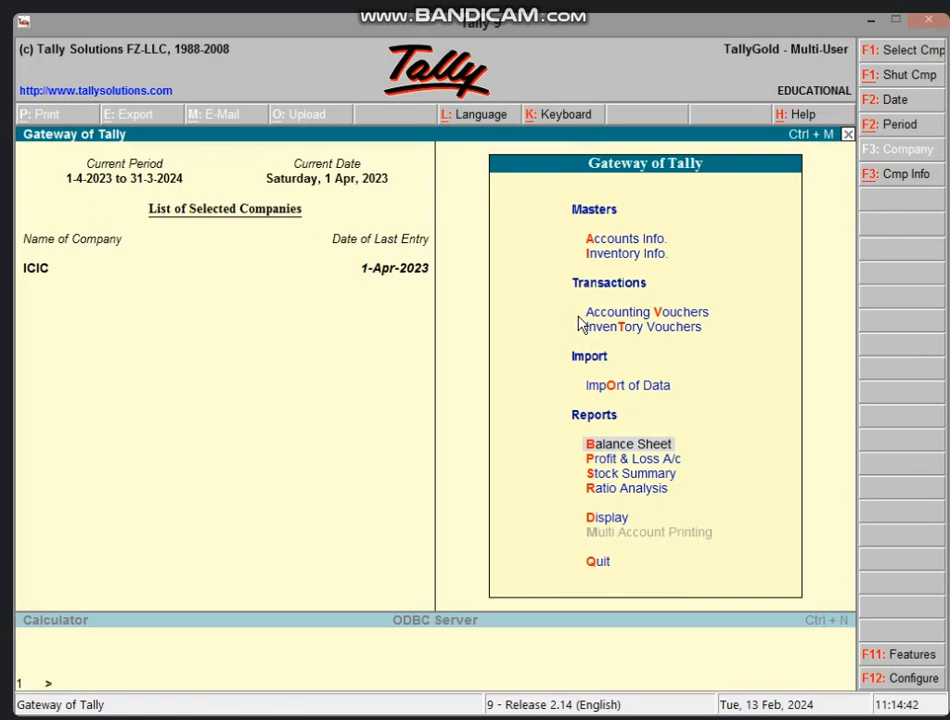
Step: Start a journal voucher and create its debit ledger DEP A/C under Indirect Expenses
click(578, 316)
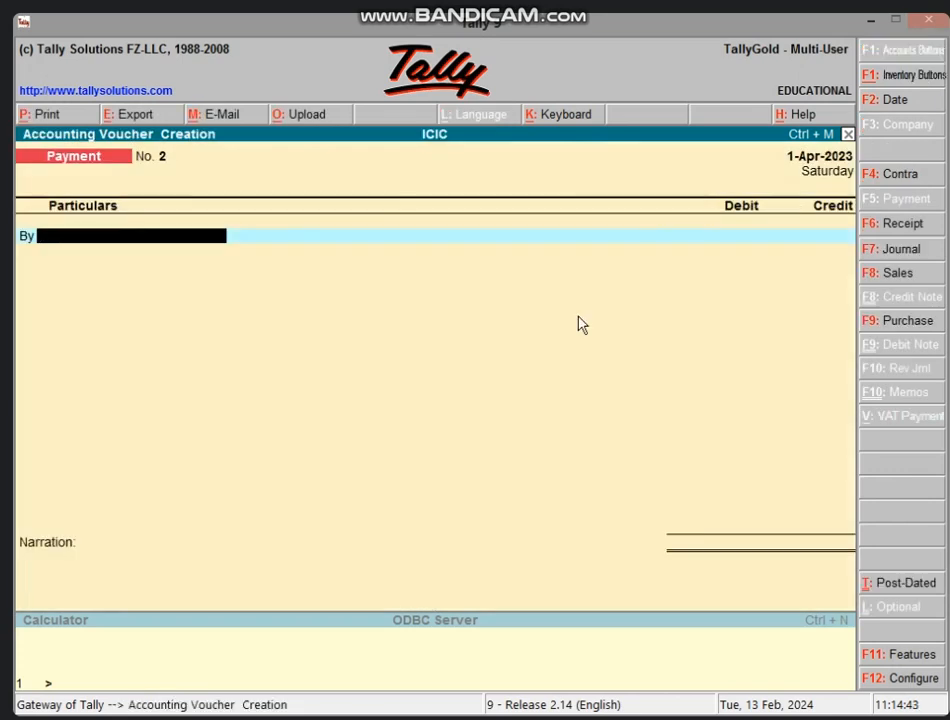
key(F7)
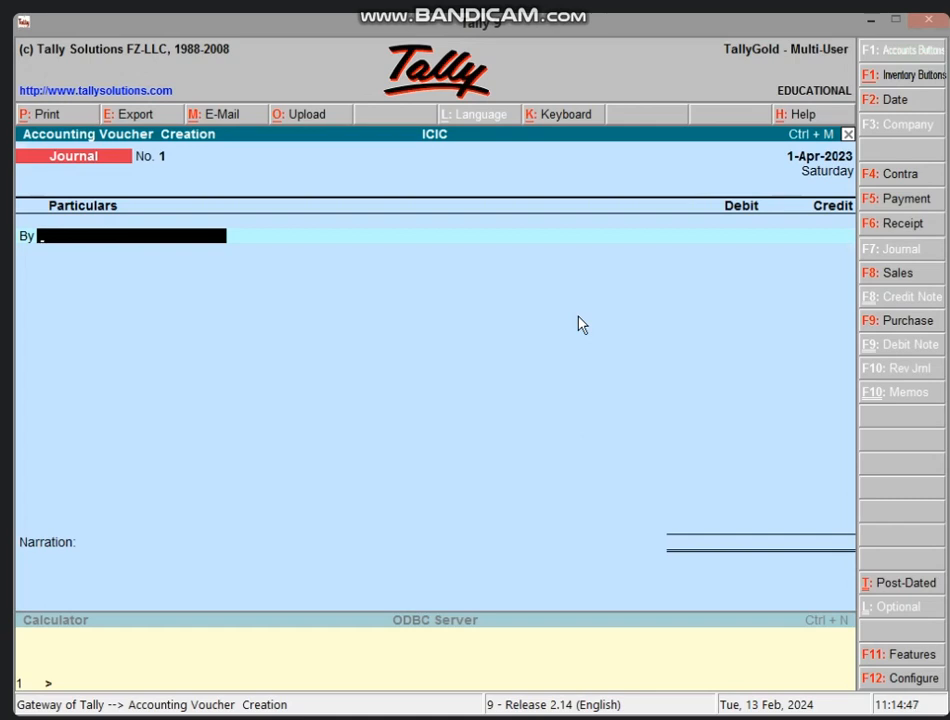
key(alt+c)
text(DEP A)
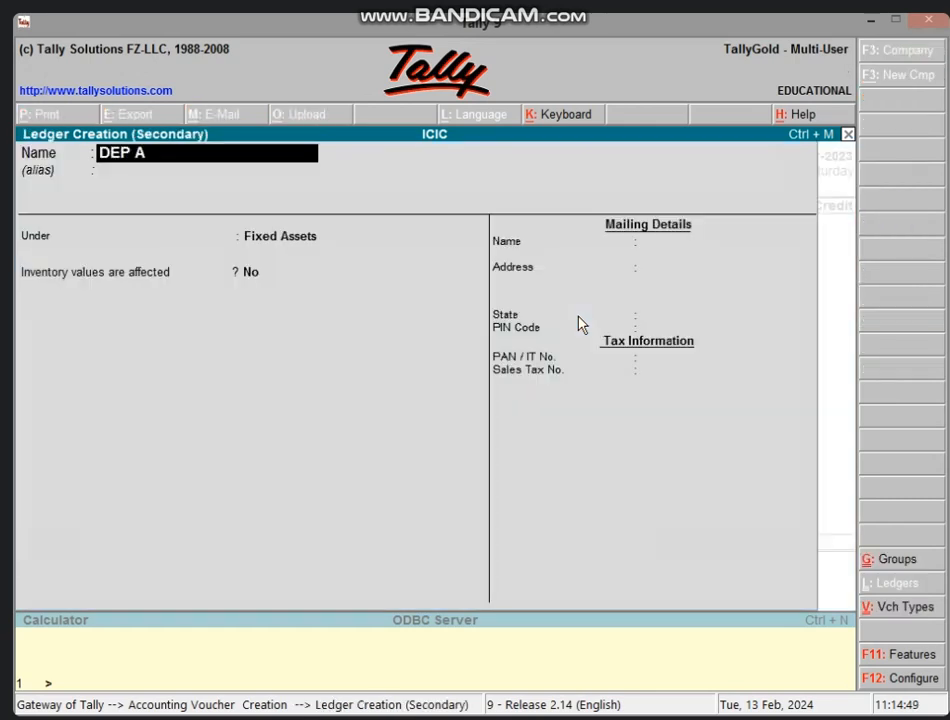
text(/C)
key(Return)
text(IN)
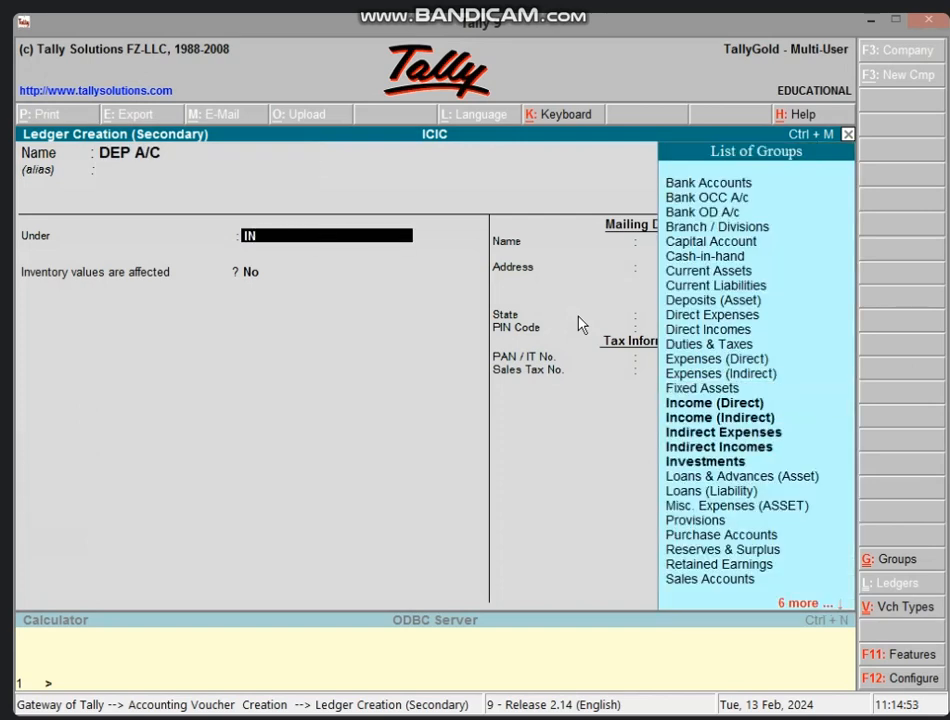
text(D)
key(Return)
key(Return)
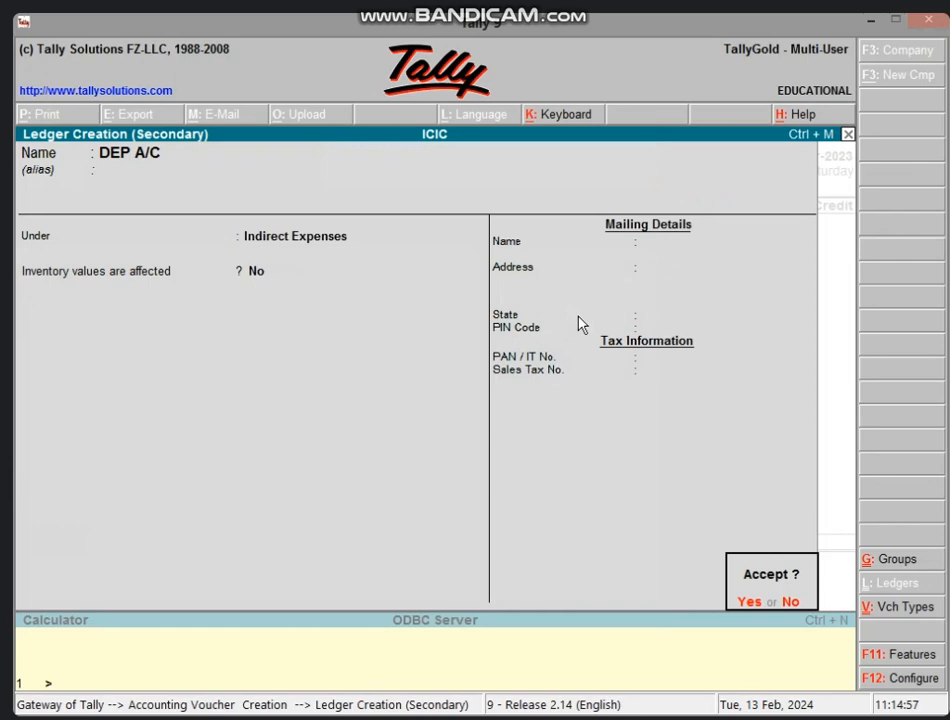
key(Return)
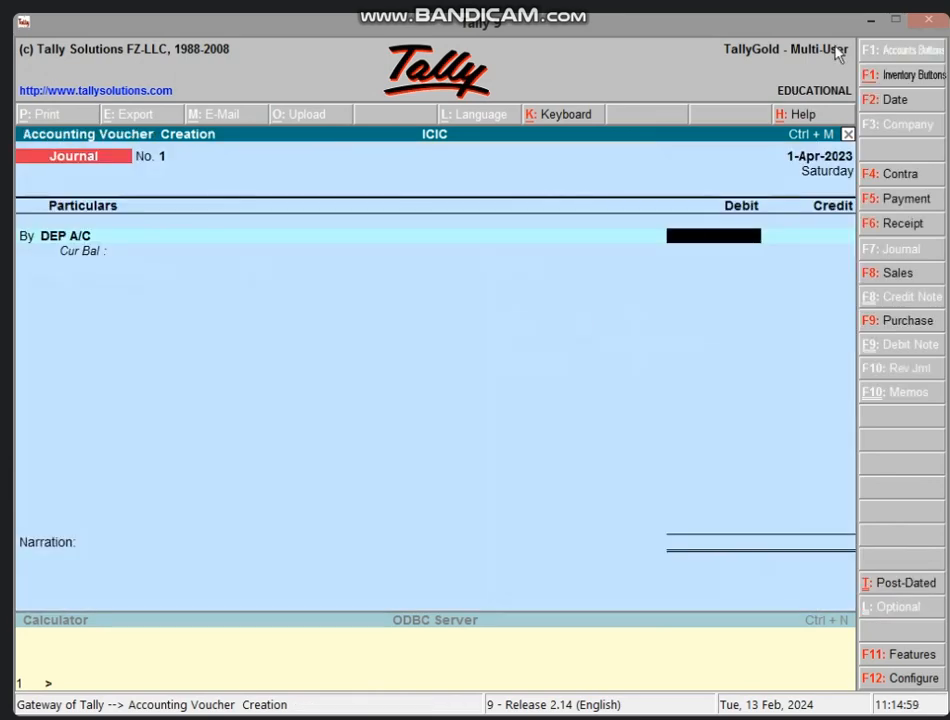
Step: Look up the use-day depreciation in B7 of the Excel sheet and enter 14024 as the DEP A/C debit in the Tally journal
click(869, 22)
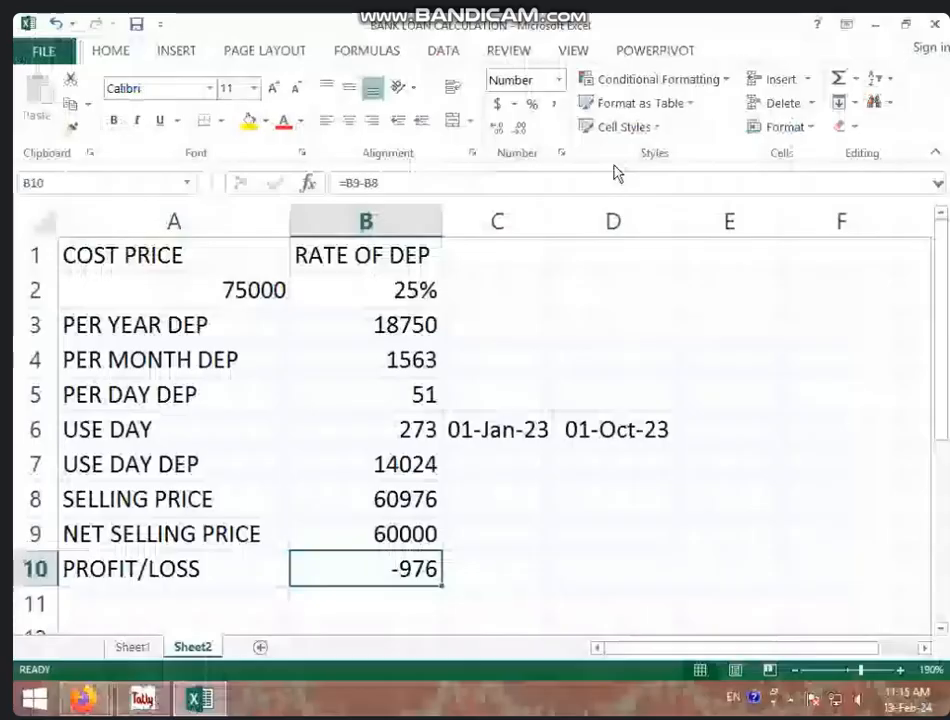
click(350, 464)
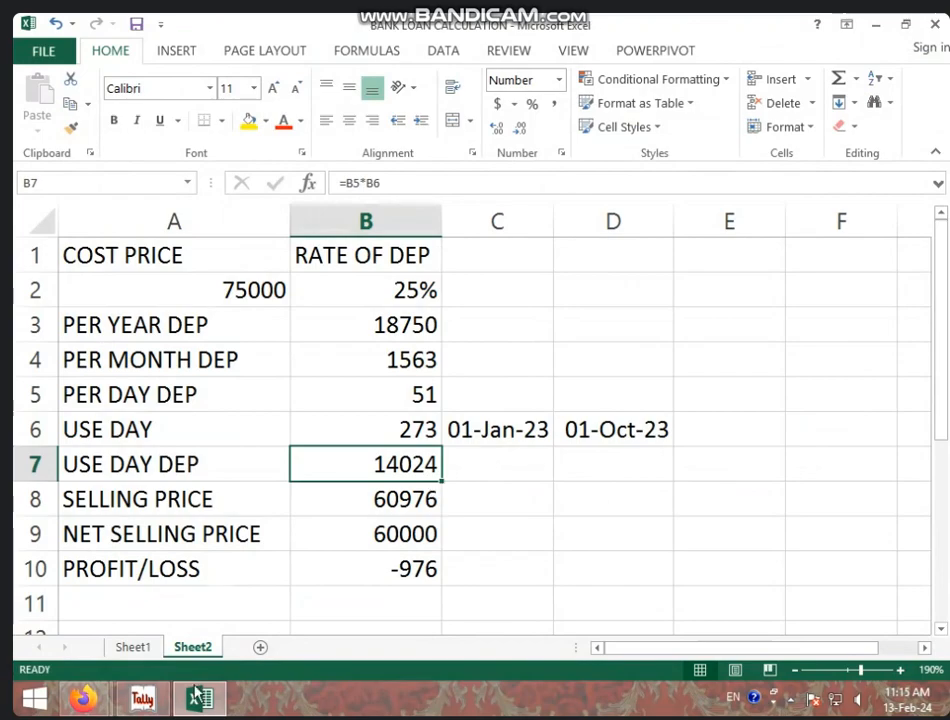
click(142, 698)
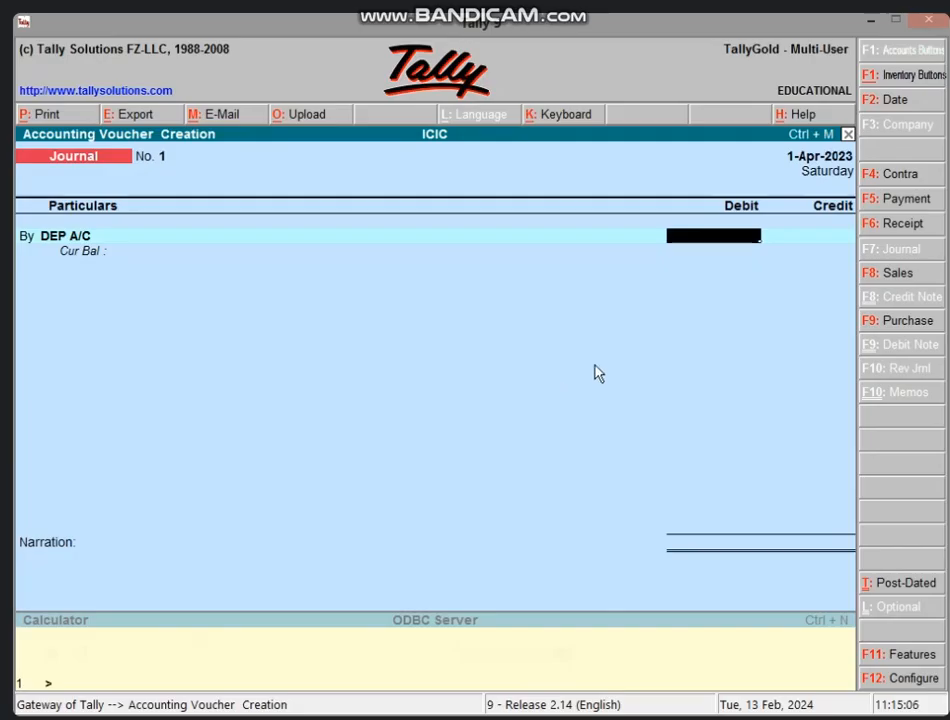
text(14024)
key(Return)
key(Return)
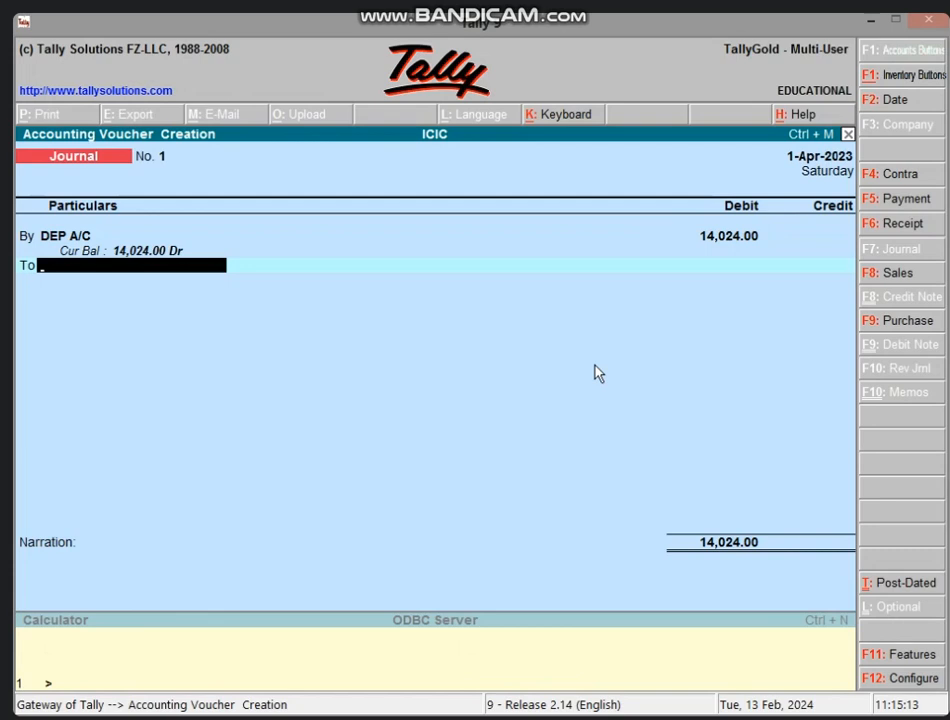
Step: Credit FURNITURE A/C with 14,024.00 and compare its balance with the selling price in B8 of the Excel sheet
text(F)
key(Return)
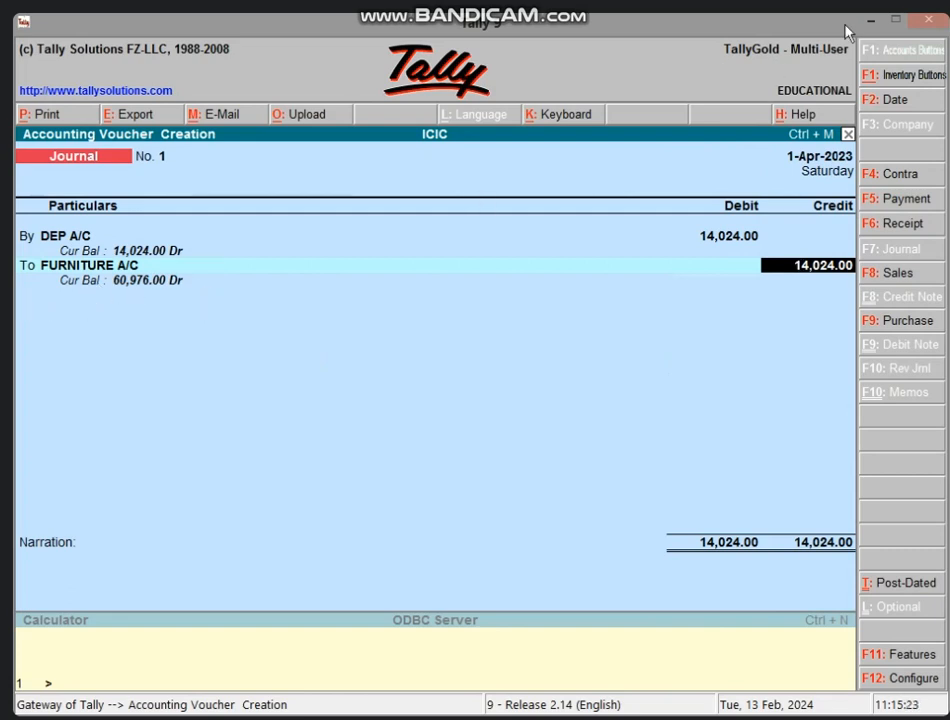
click(870, 20)
click(390, 498)
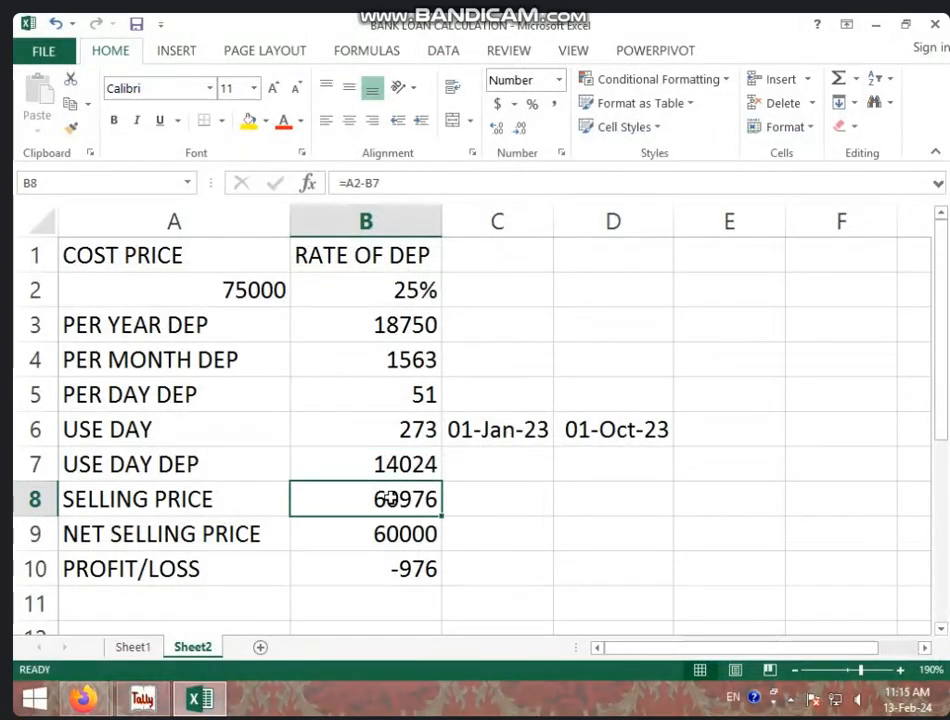
click(143, 700)
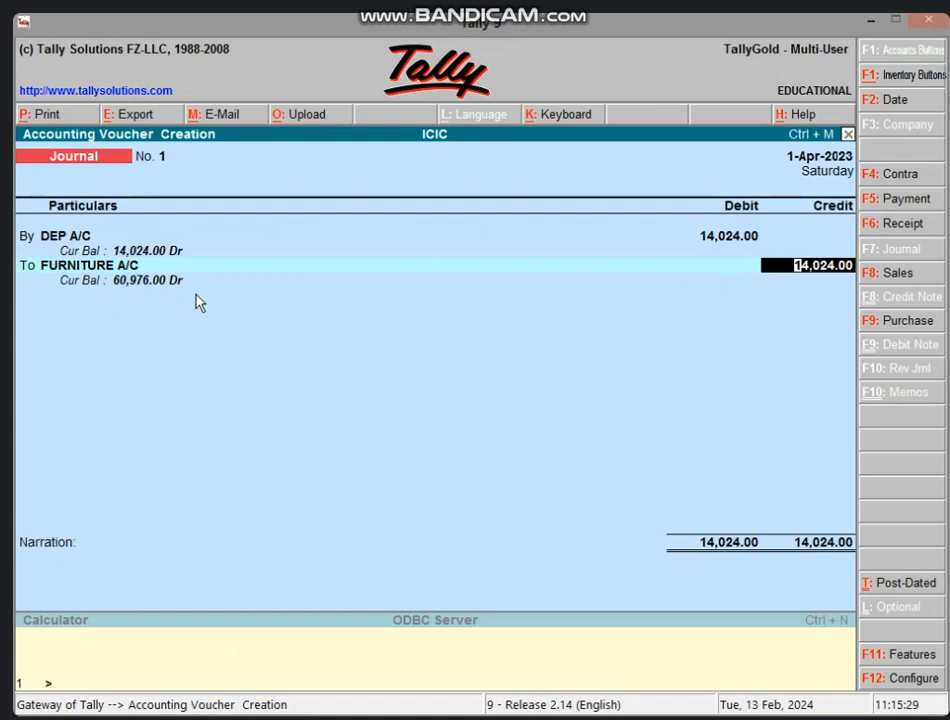
Step: Save the depreciation journal voucher in Tally with a blank narration
key(Return)
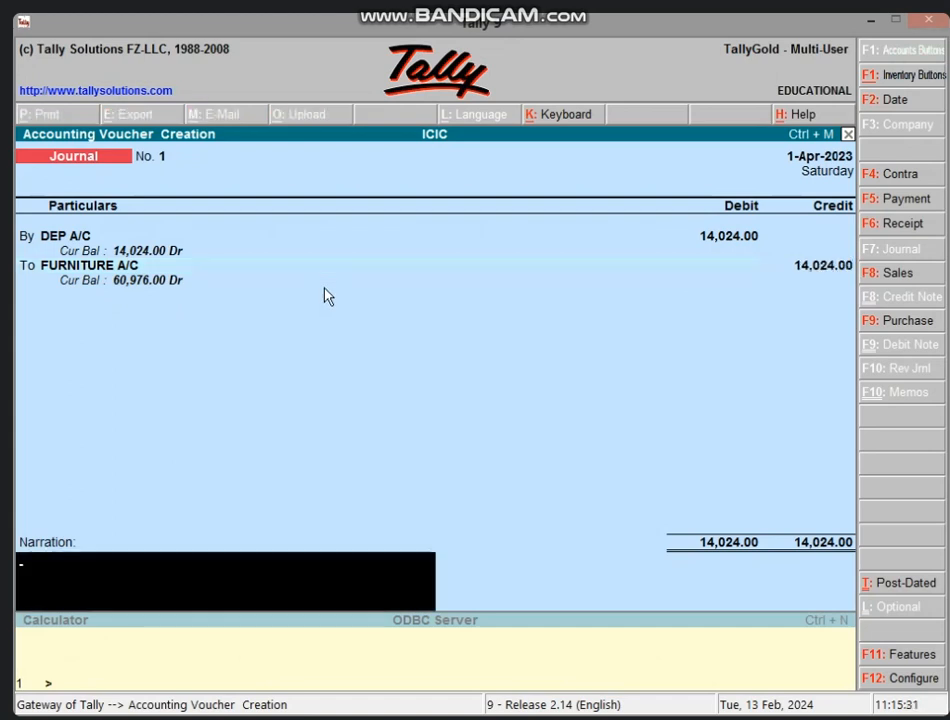
key(Return)
key(Return)
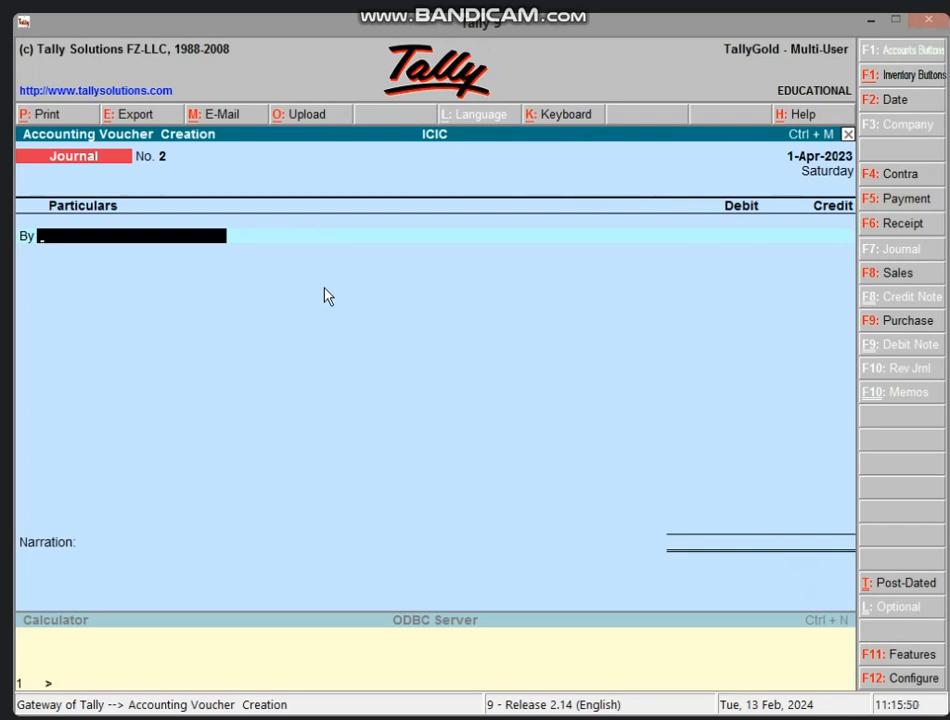
Step: Start a receipt voucher crediting FURNITURE A/C with 60000, the net selling price in B9 of the Excel sheet
key(F6)
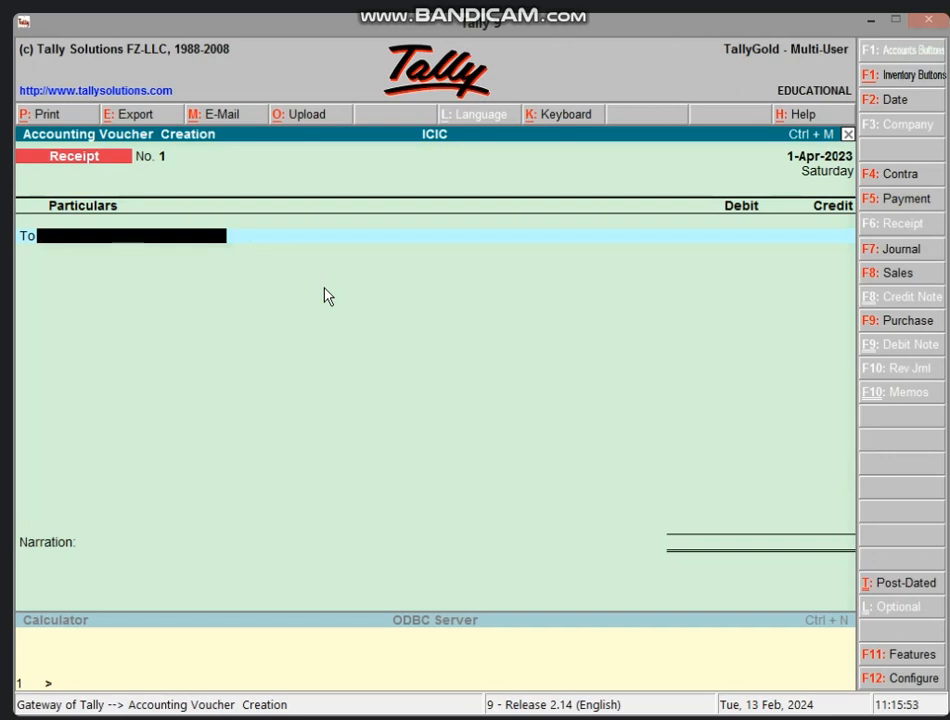
text(FU)
key(Return)
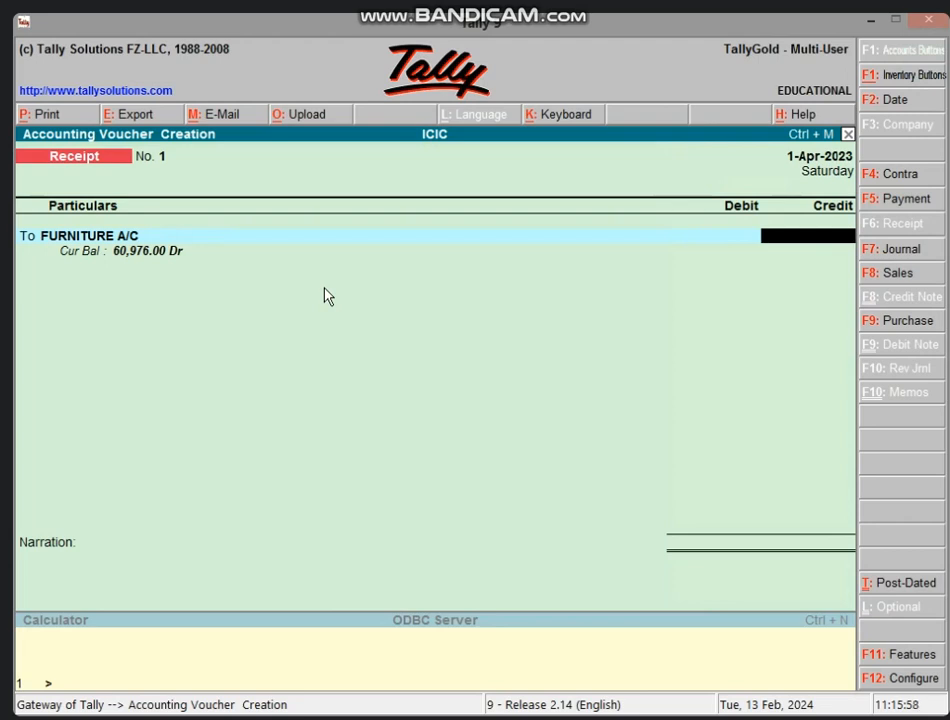
click(871, 20)
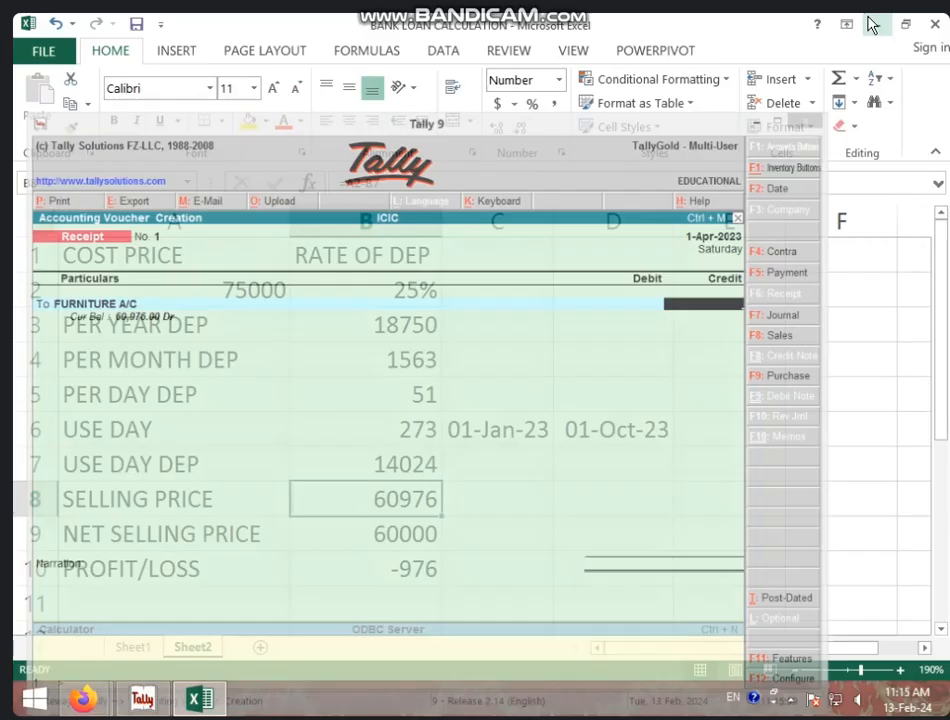
click(392, 540)
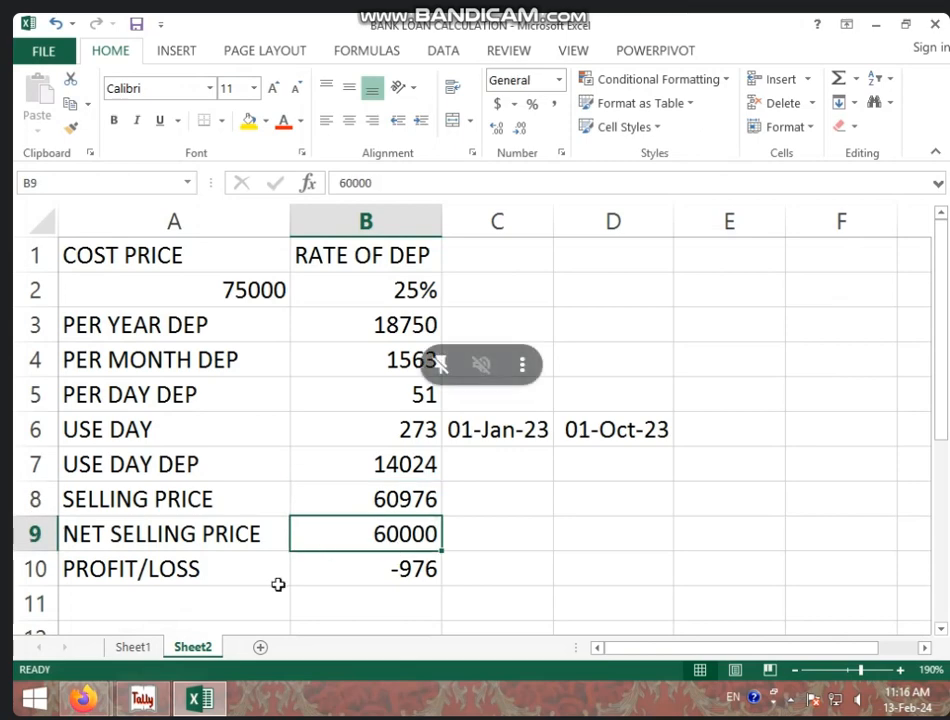
click(142, 698)
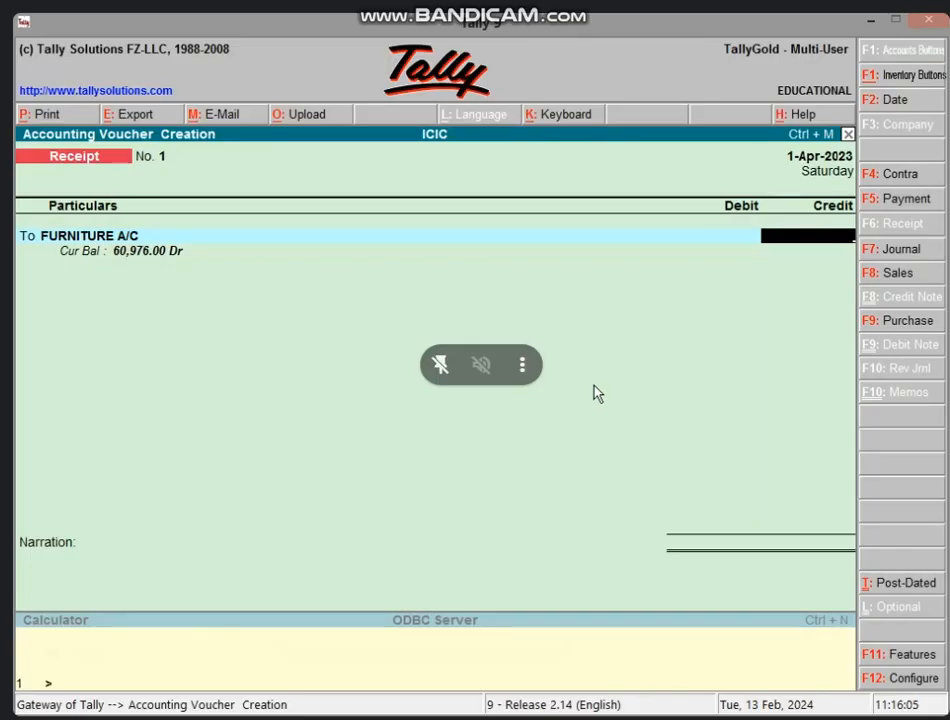
text(60000)
key(Return)
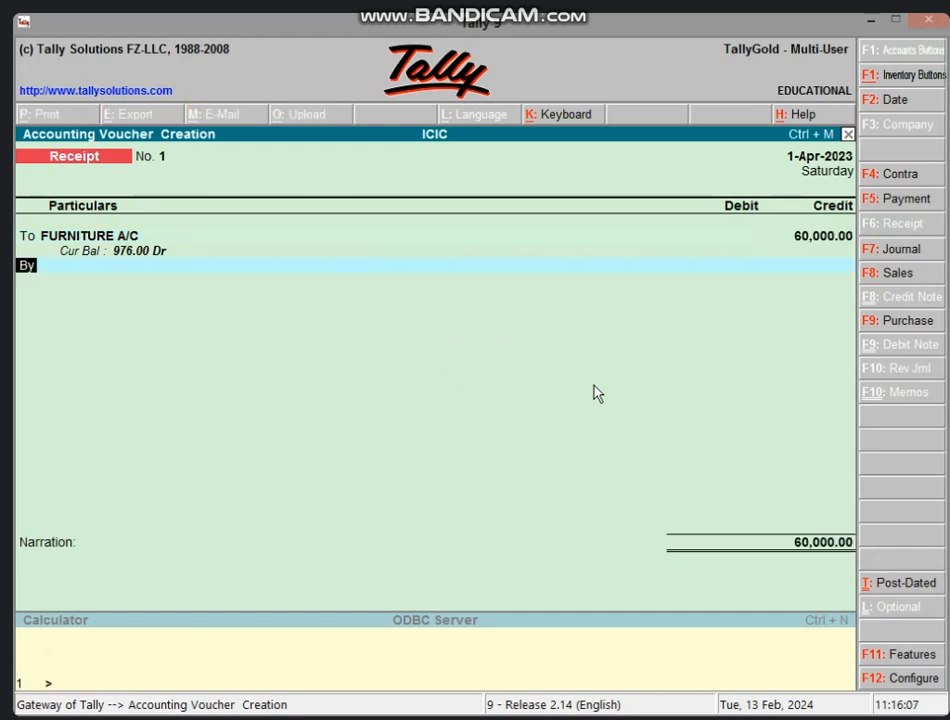
Step: Debit Cash with 60,000.00 and save the furniture sale receipt voucher with a blank narration
key(Return)
text(CA)
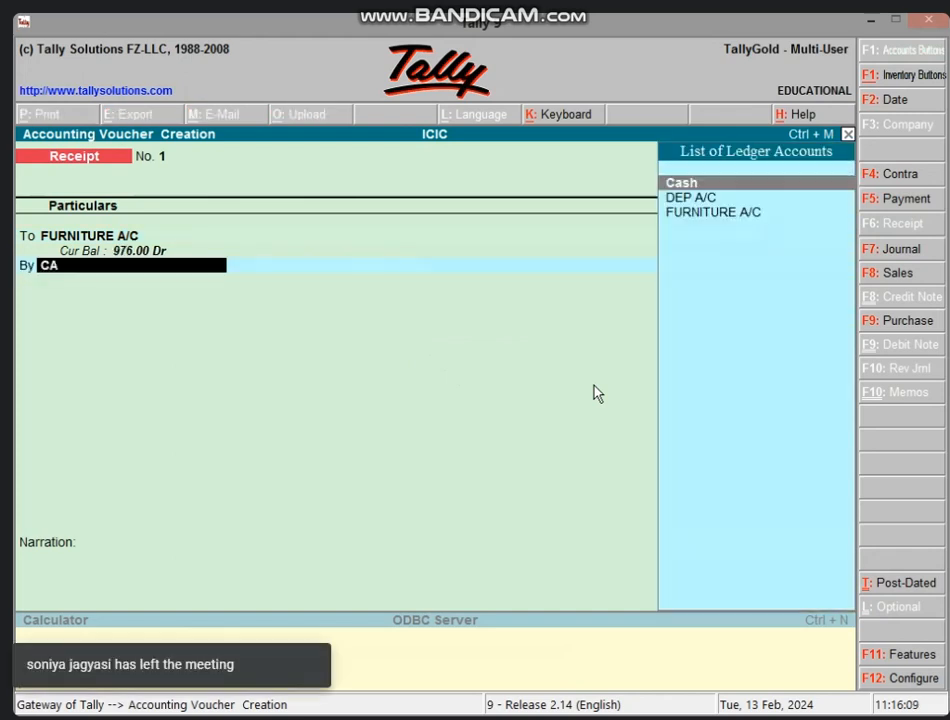
text(S)
key(Return)
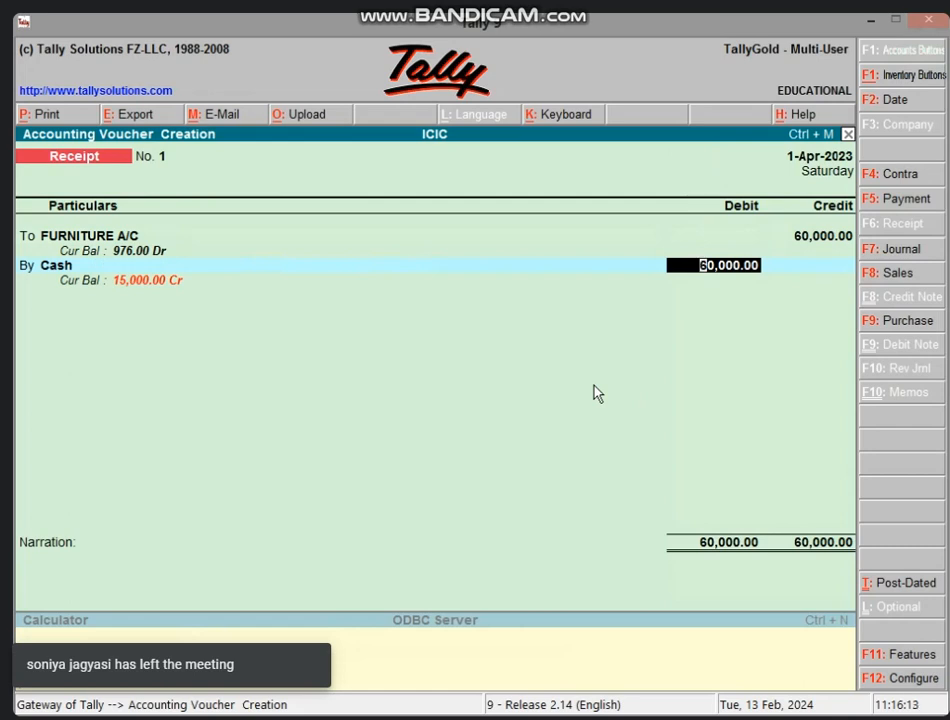
key(Return)
key(Return)
key(Return)
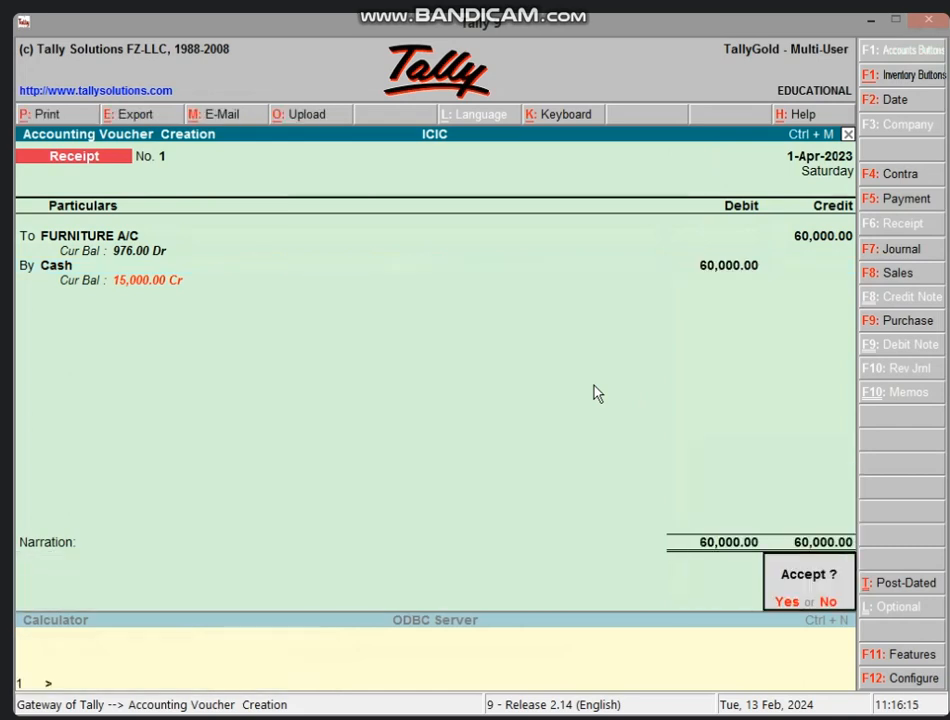
key(Return)
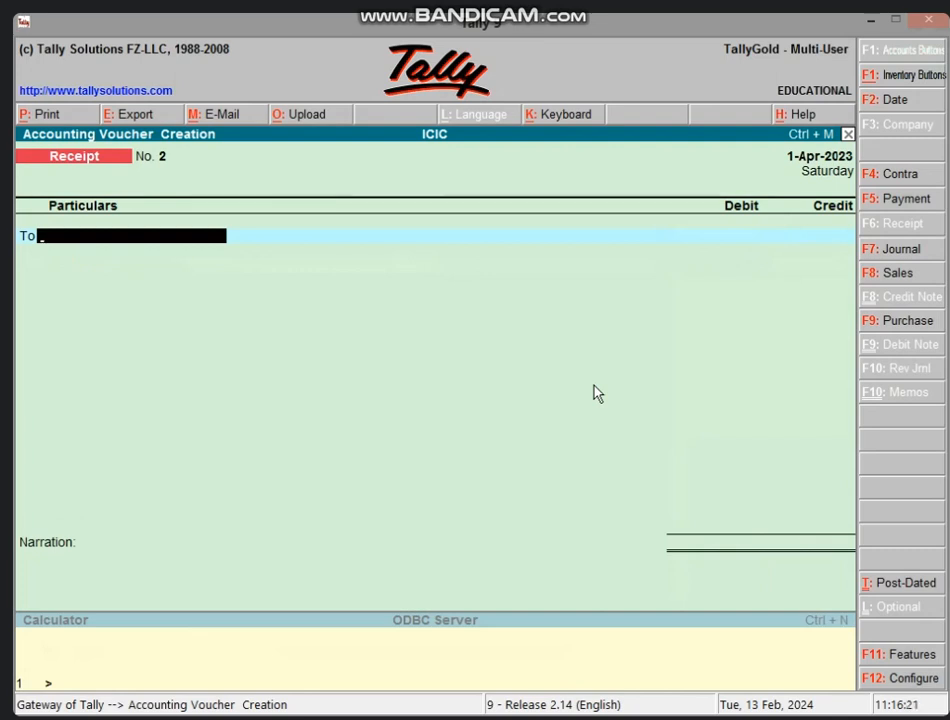
Step: Leave voucher entry and examine the Fixed Assets group in the balance sheet for the remaining furniture balance
key(Escape)
key(y)
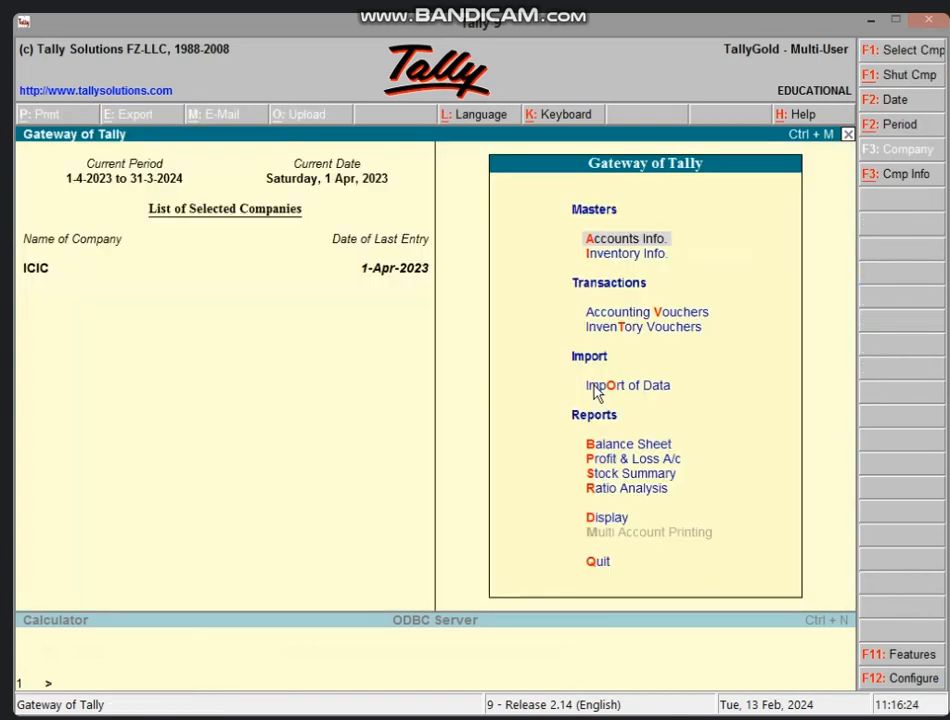
key(b)
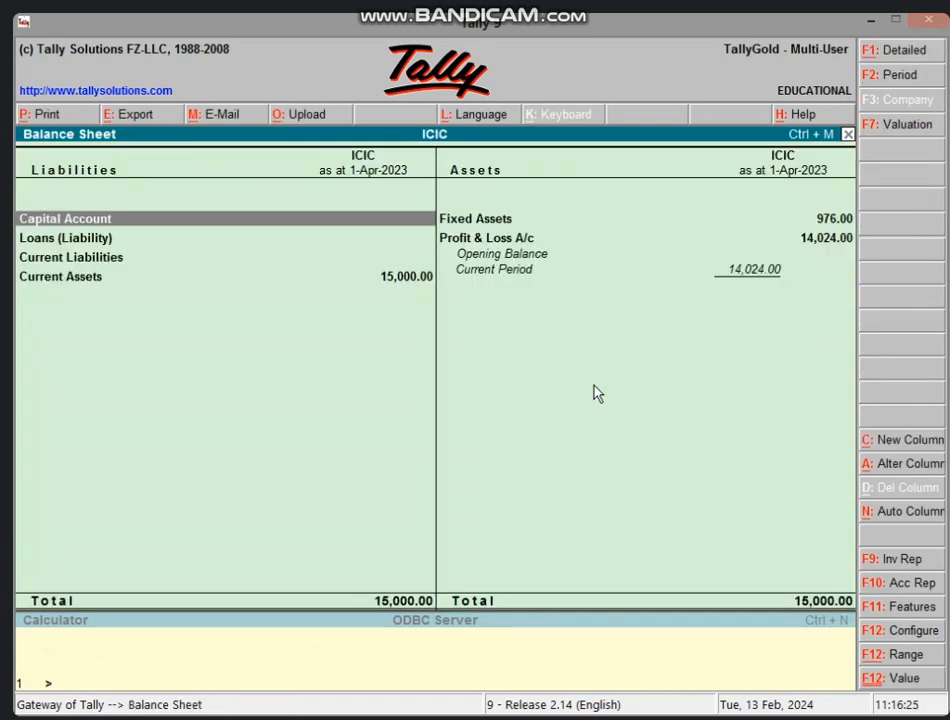
key(Right)
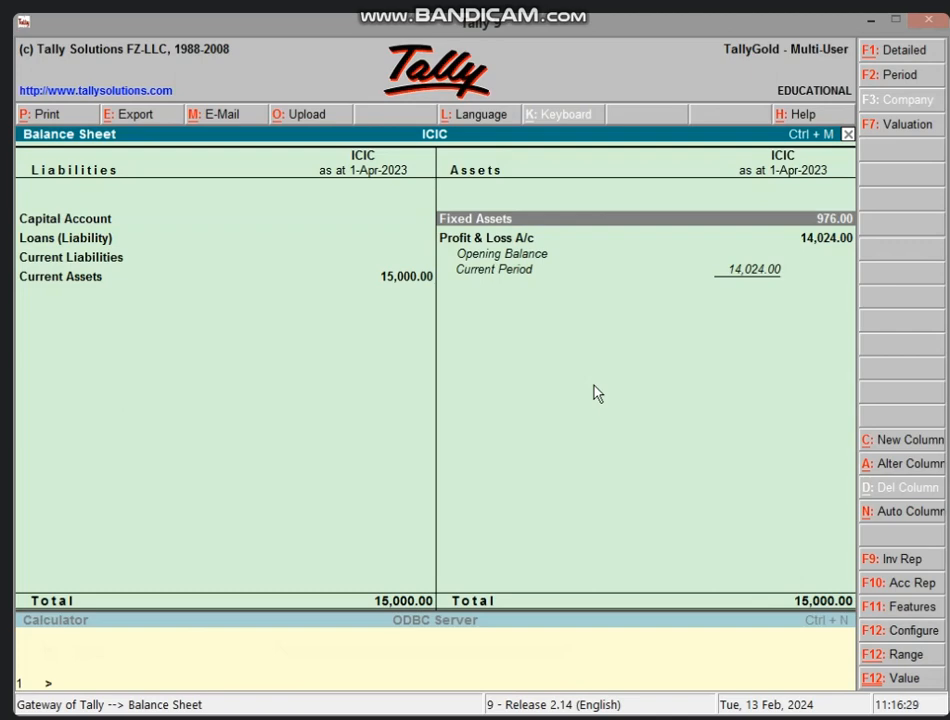
key(Return)
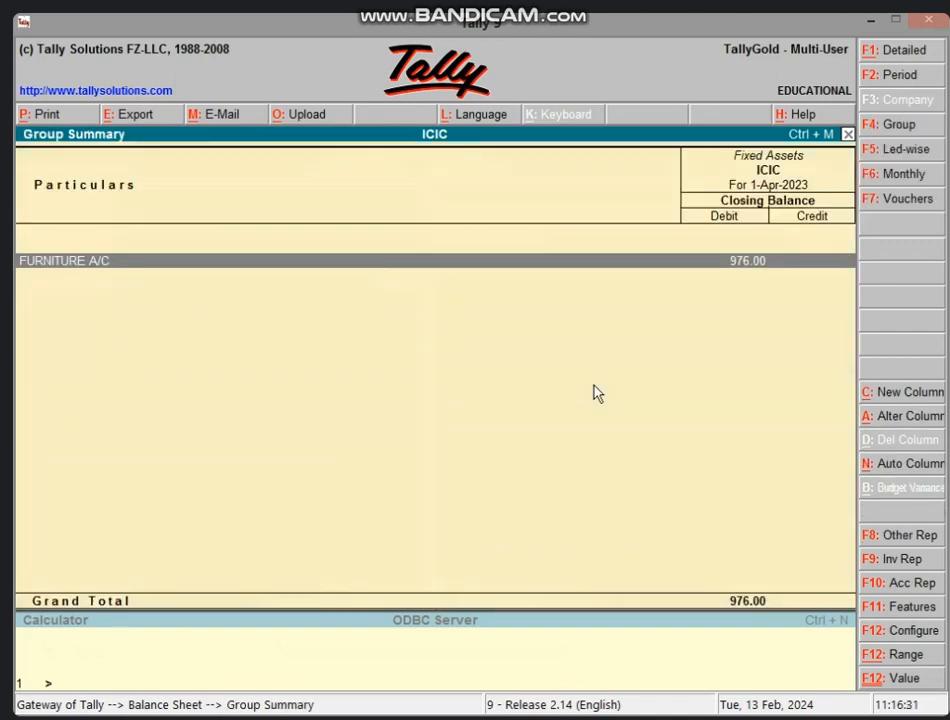
key(Escape)
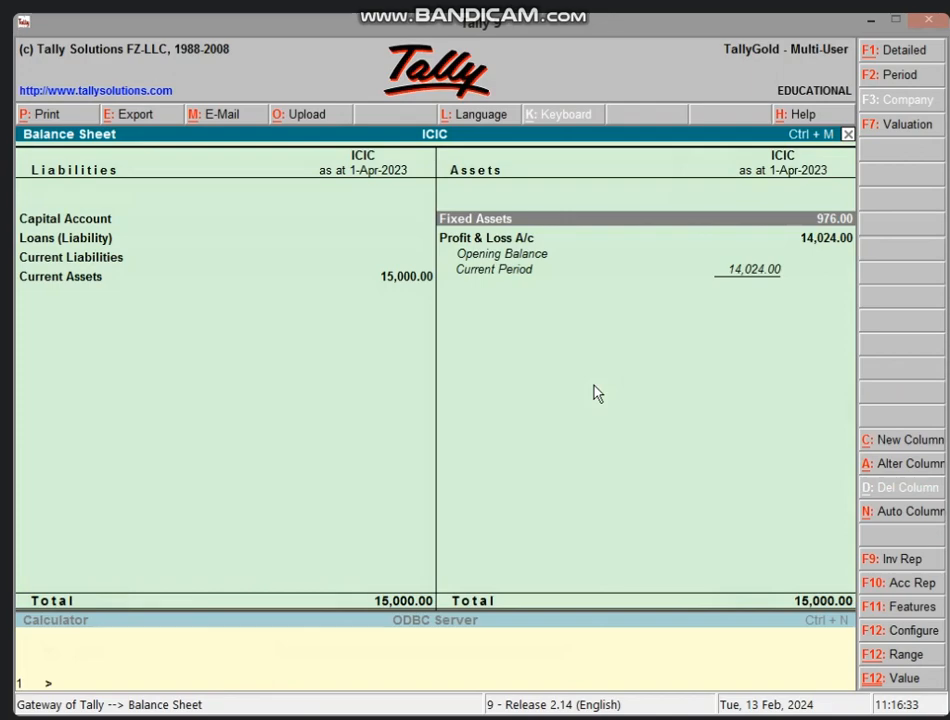
key(Escape)
Step: Look up the loss in B10 of the Excel sheet and debit Profit & Loss A/c with 976 in a new Tally journal voucher
click(871, 19)
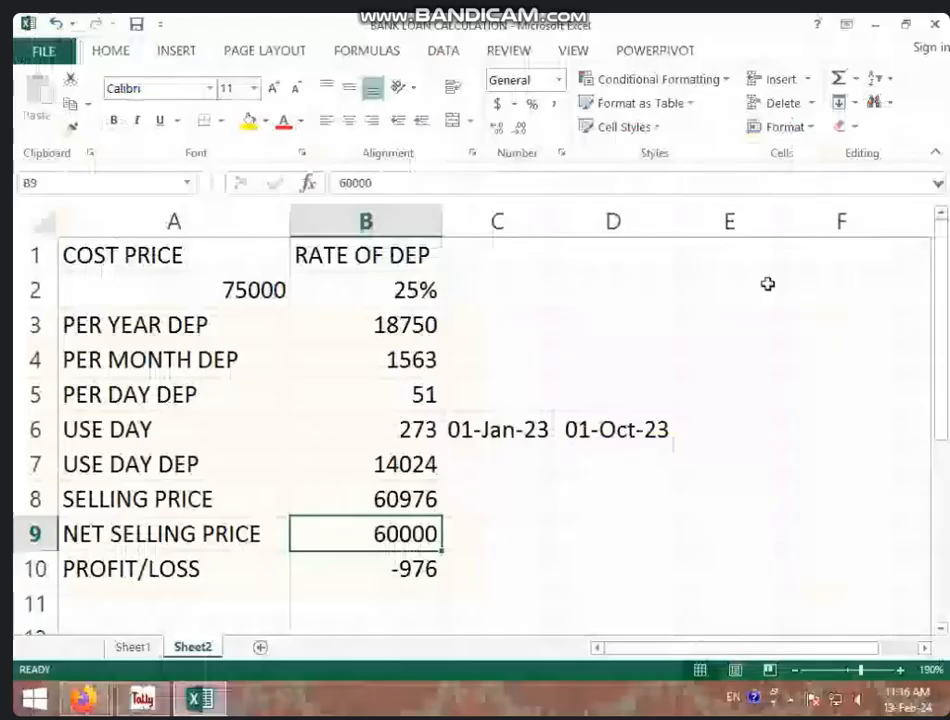
click(371, 571)
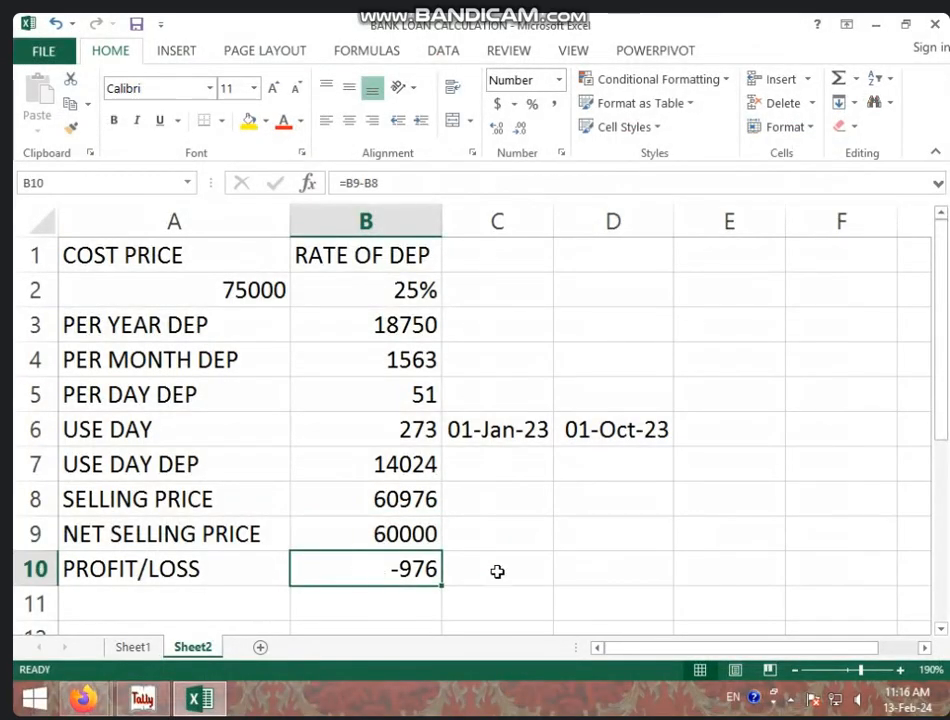
click(142, 698)
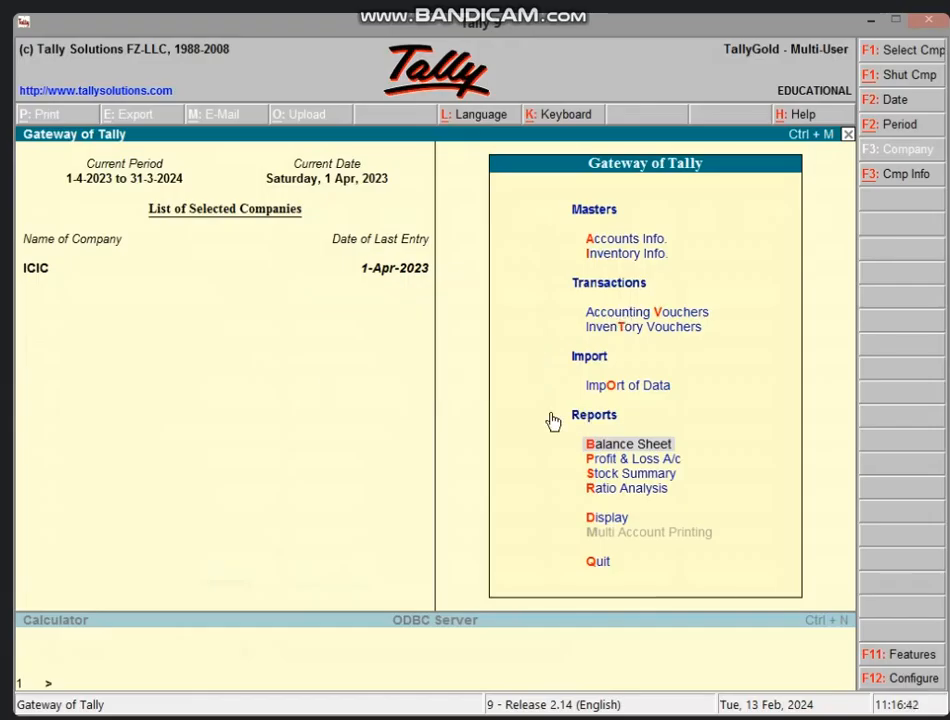
key(v)
key(F7)
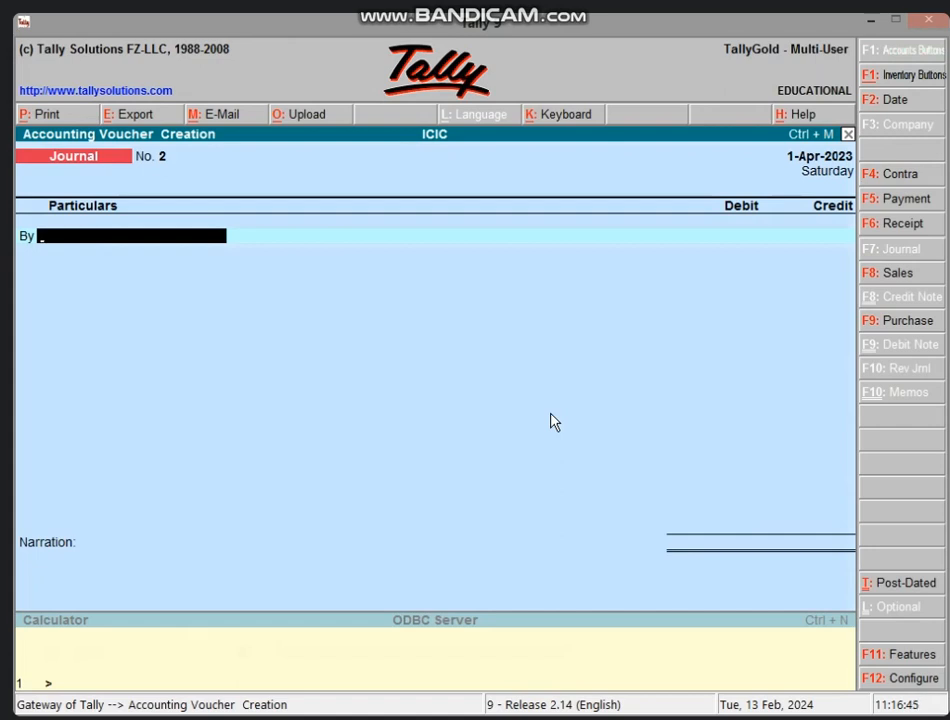
text(PR)
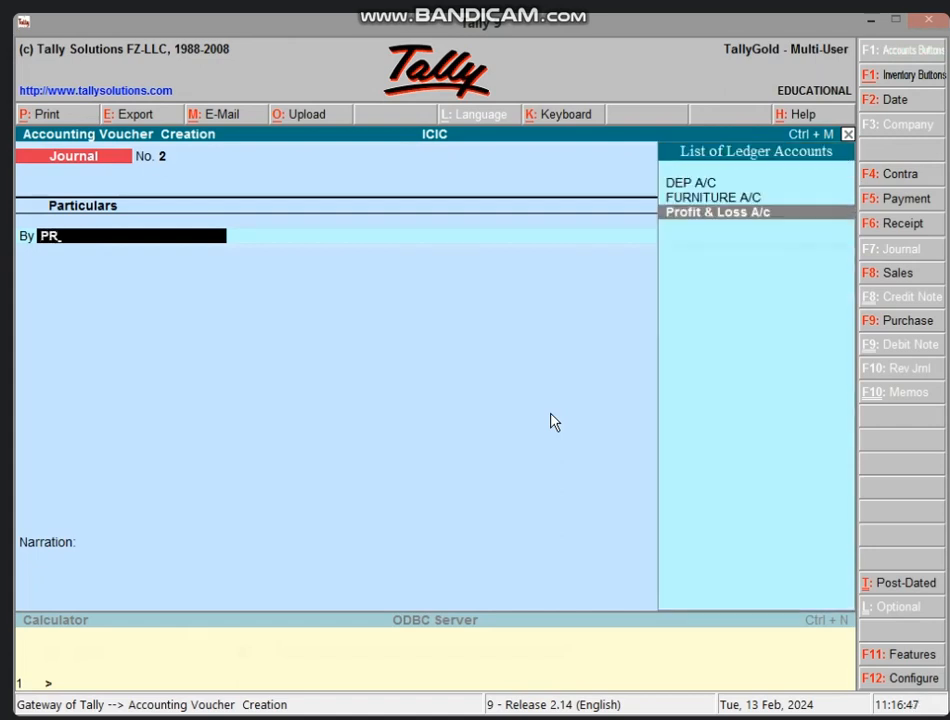
key(Return)
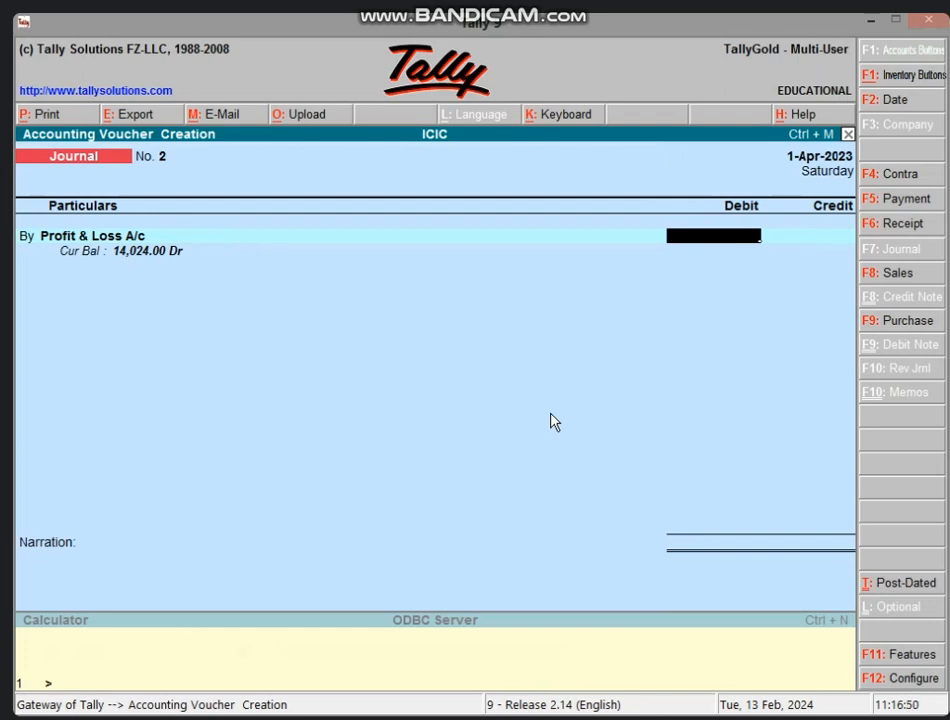
text(976)
click(869, 20)
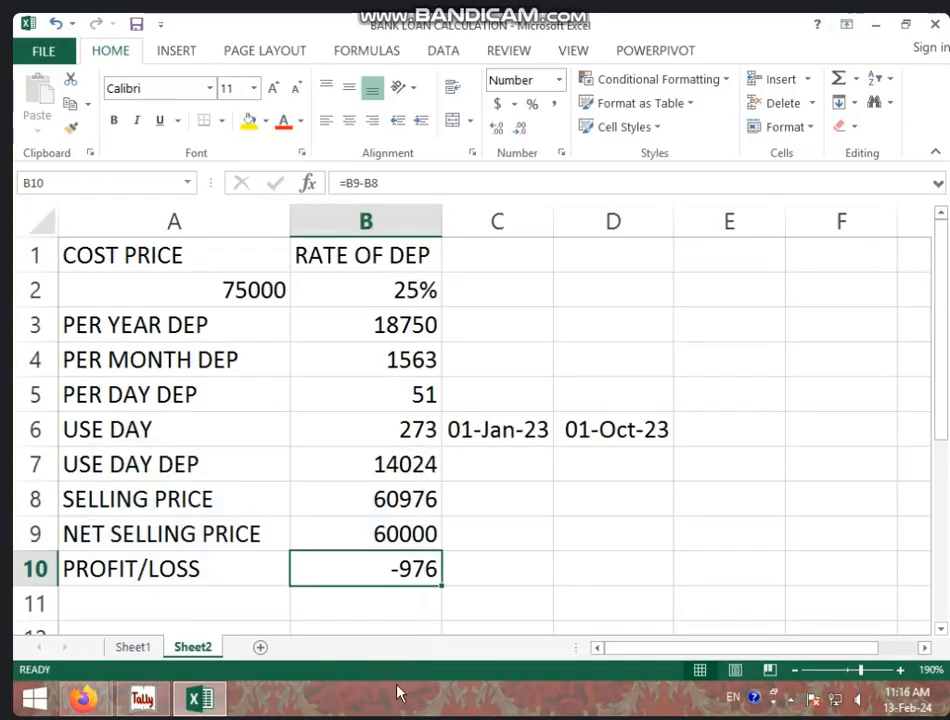
click(150, 697)
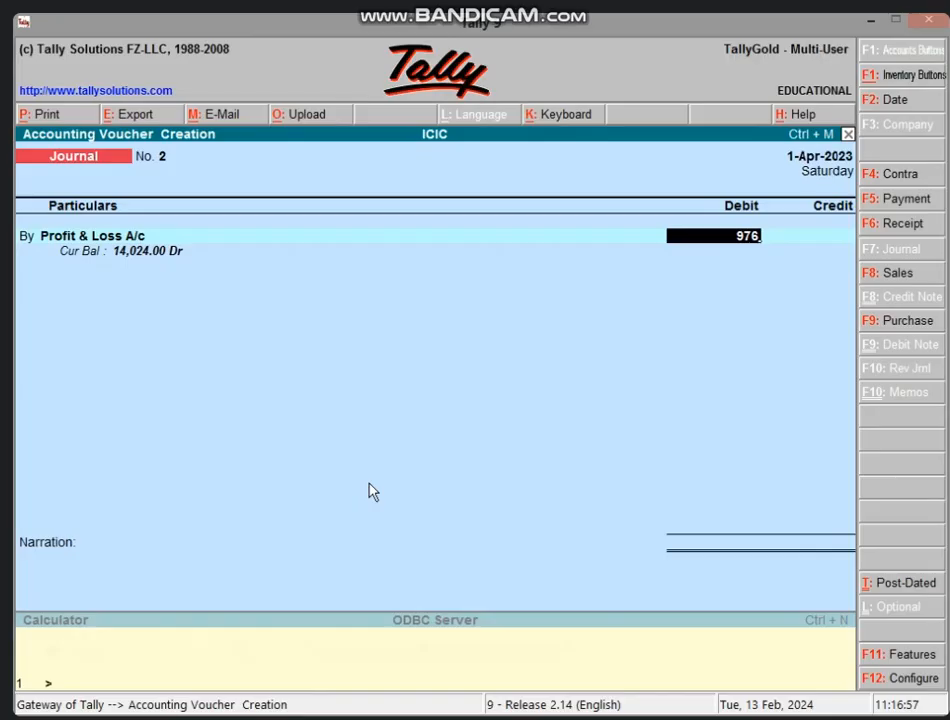
key(Return)
Step: Credit FURNITURE A/C with 976.00 and save the loss journal voucher with a blank narration
key(Return)
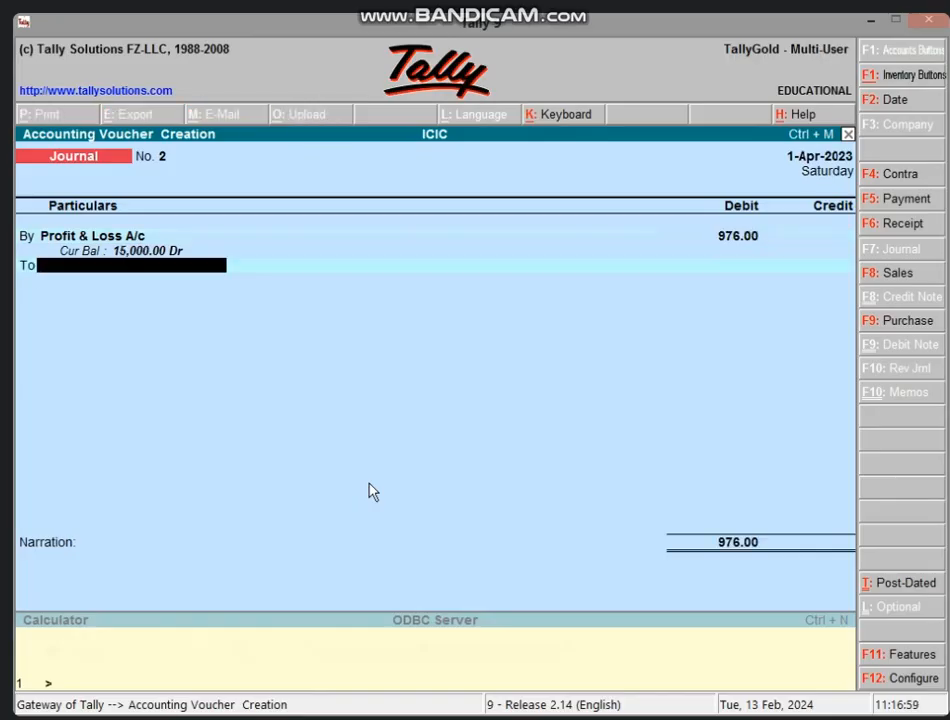
text(FU)
key(Return)
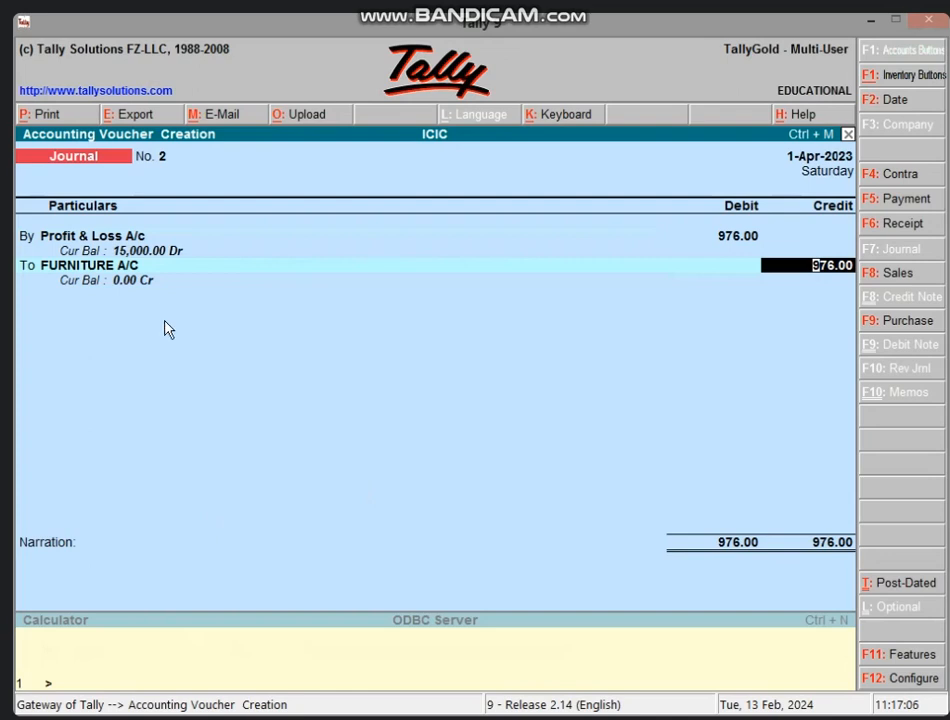
key(Return)
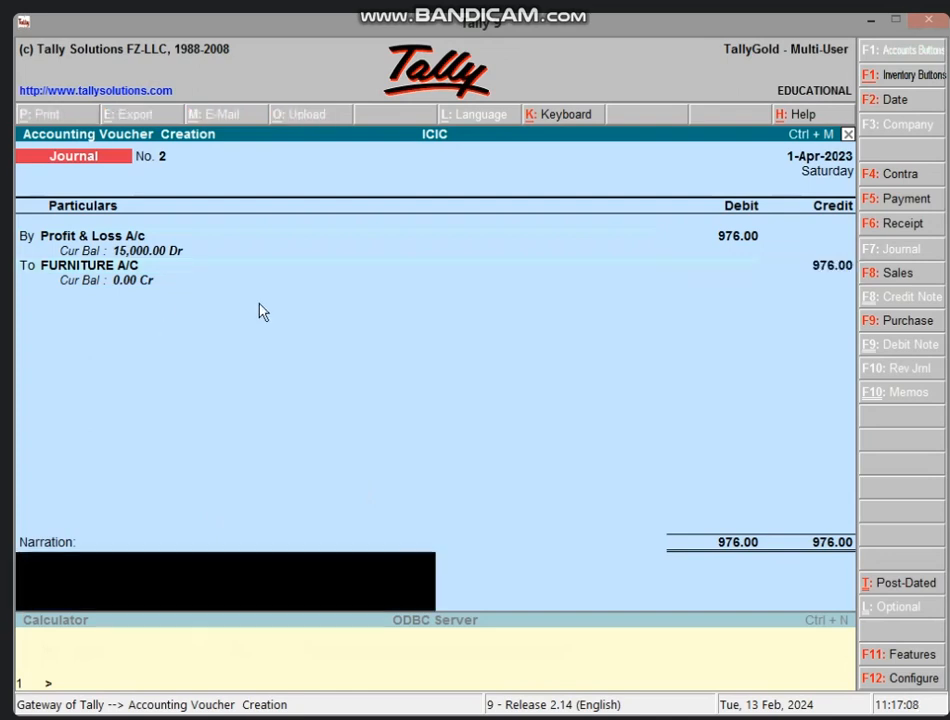
key(Return)
key(Return)
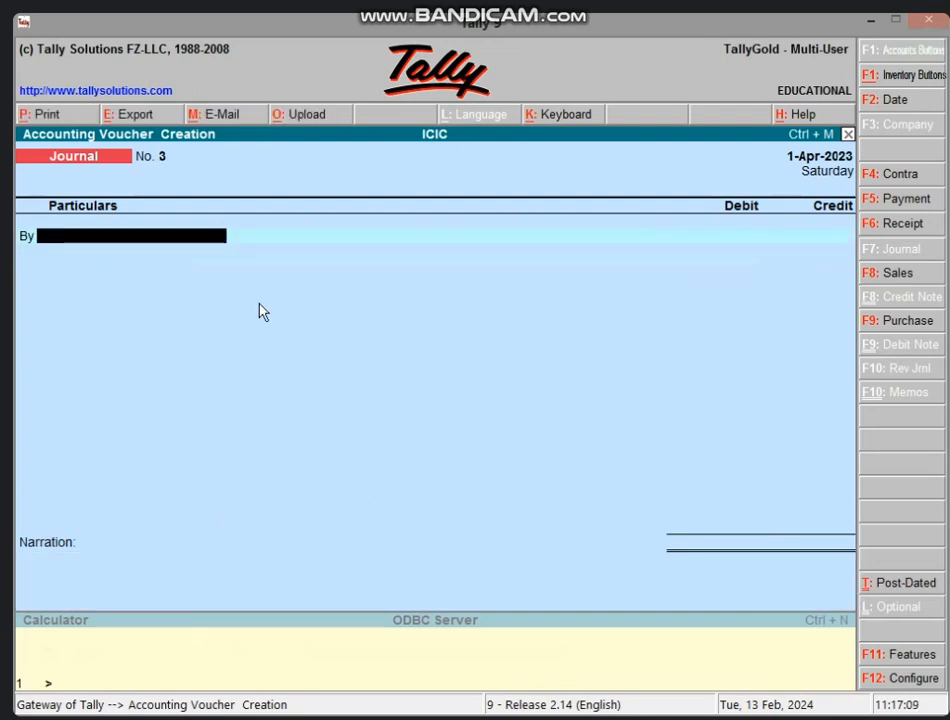
Step: Leave voucher entry and check Fixed Assets in the balance sheet after the loss entry
key(Escape)
key(Return)
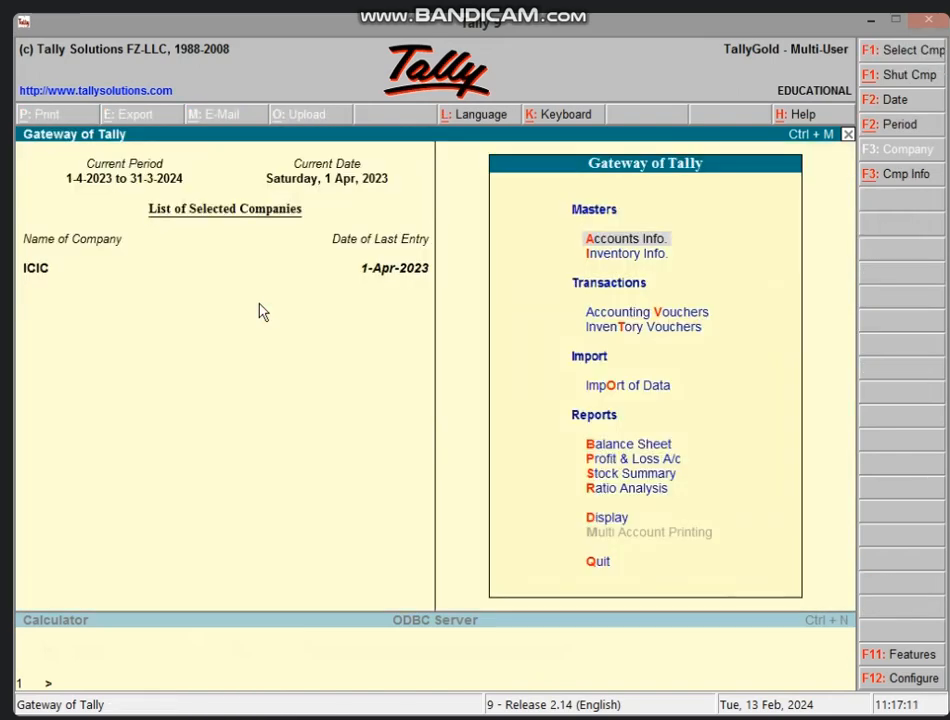
key(b)
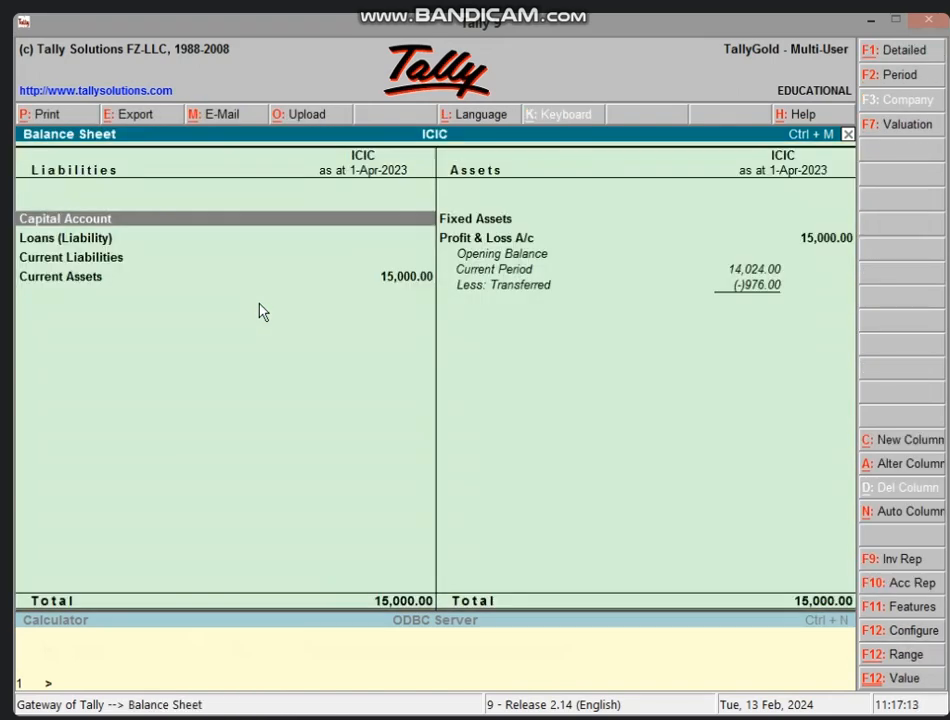
key(Right)
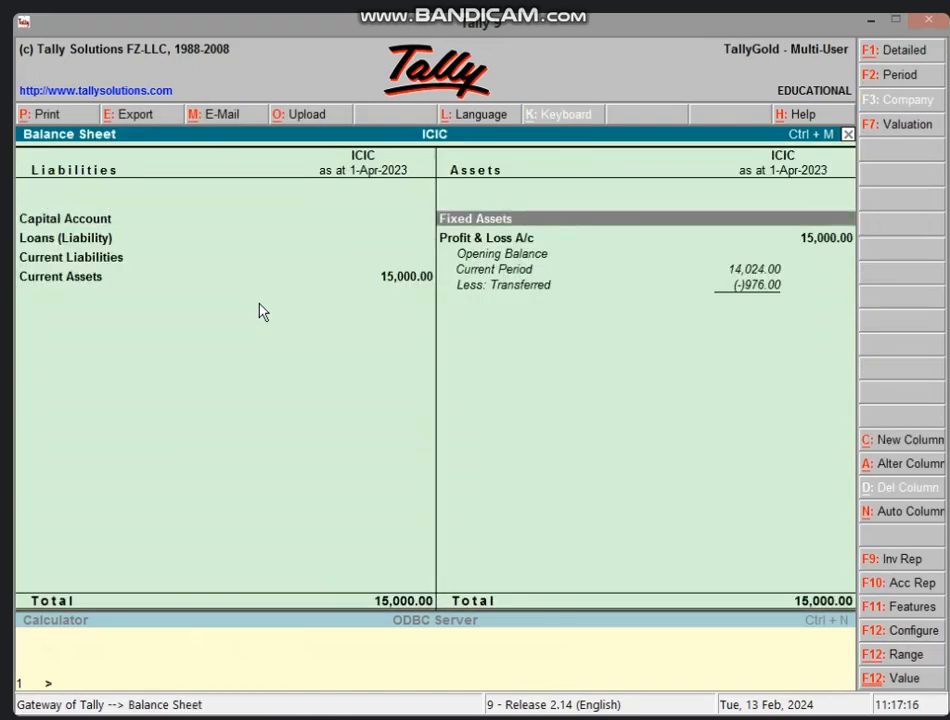
key(Return)
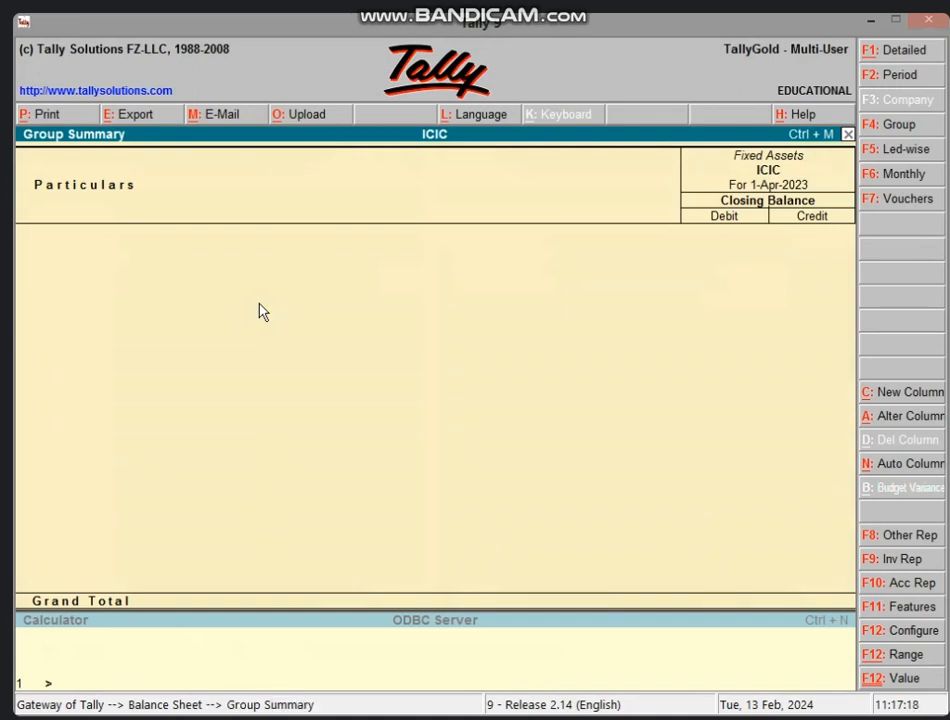
key(Escape)
key(Escape)
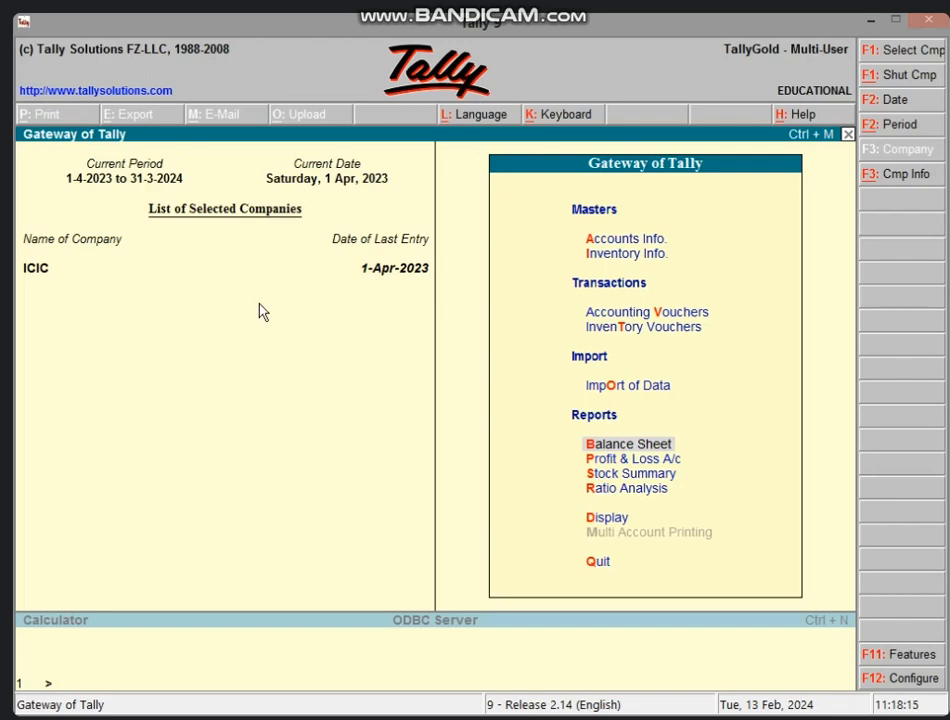
click(871, 22)
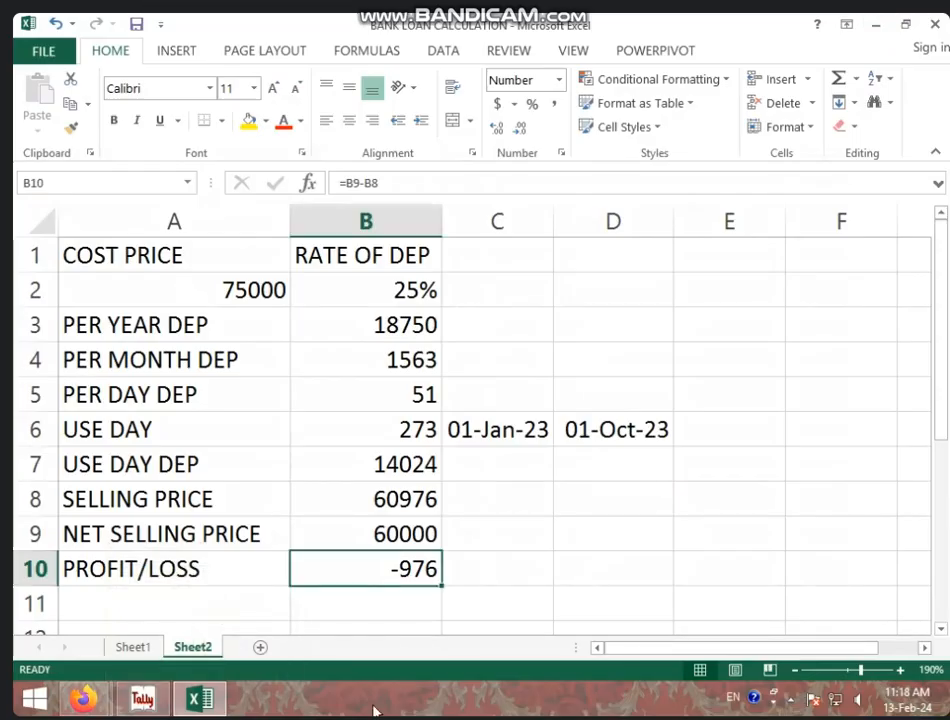
click(513, 525)
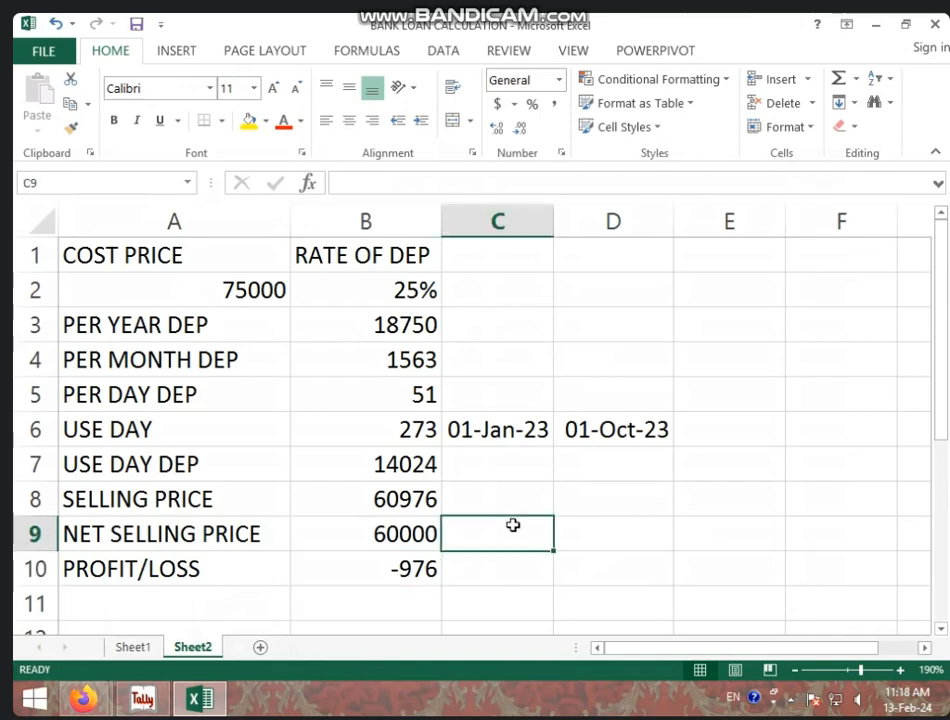
click(500, 477)
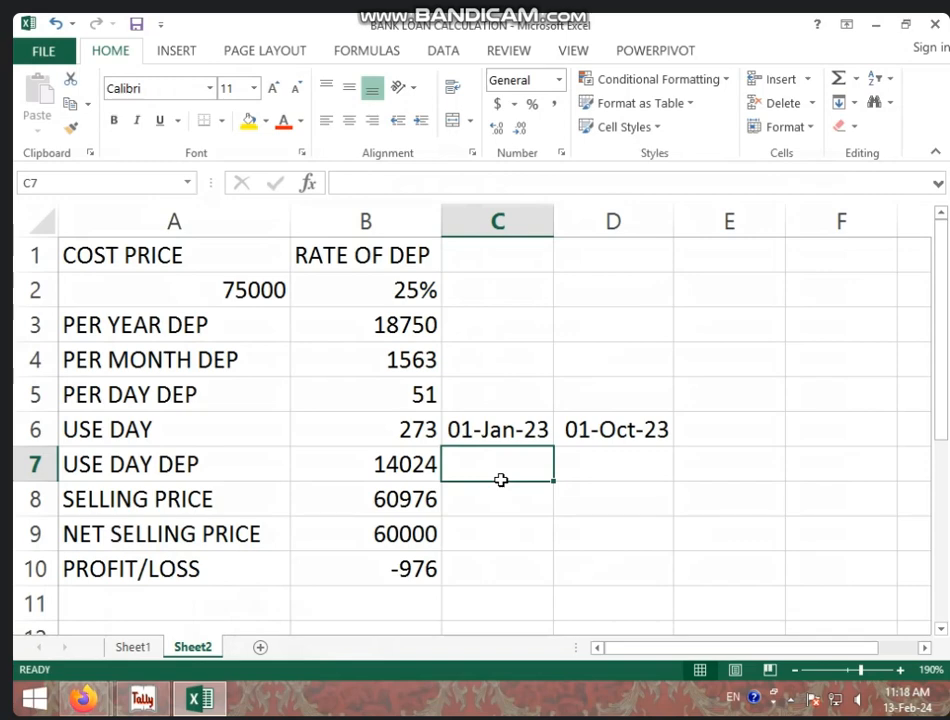
click(608, 500)
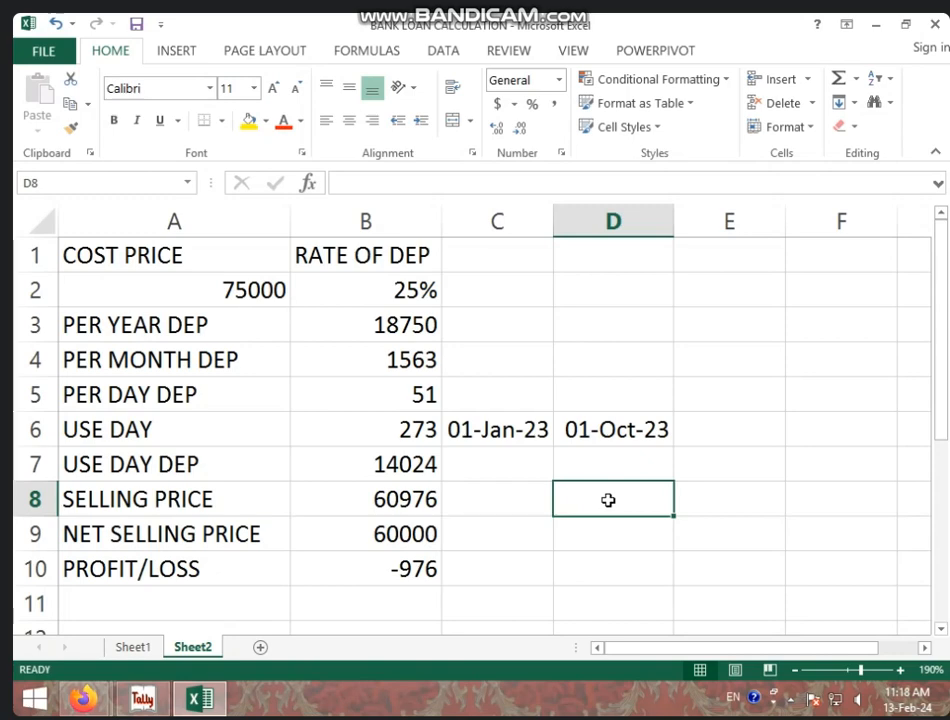
click(590, 456)
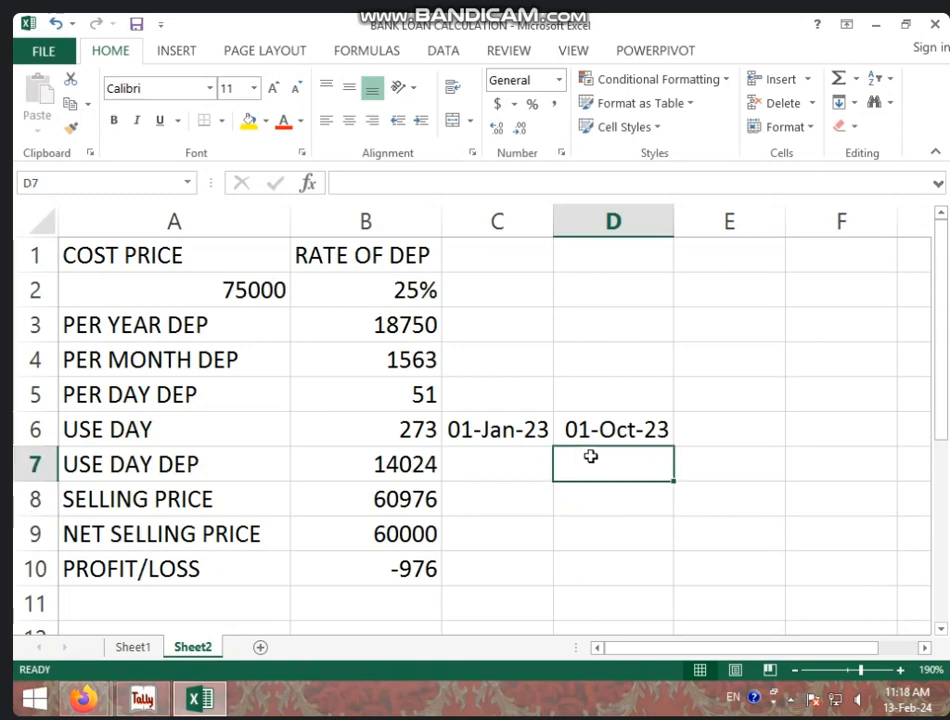